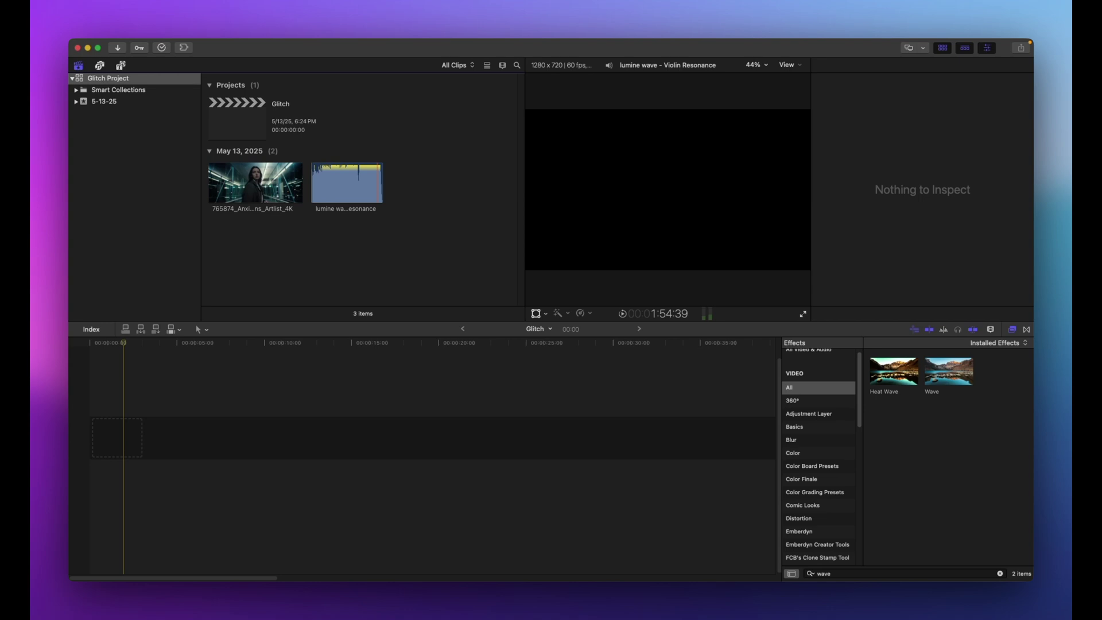
- Append the cinematic corridor clip to the empty Glitch timeline and zoom in on it
click(118, 357)
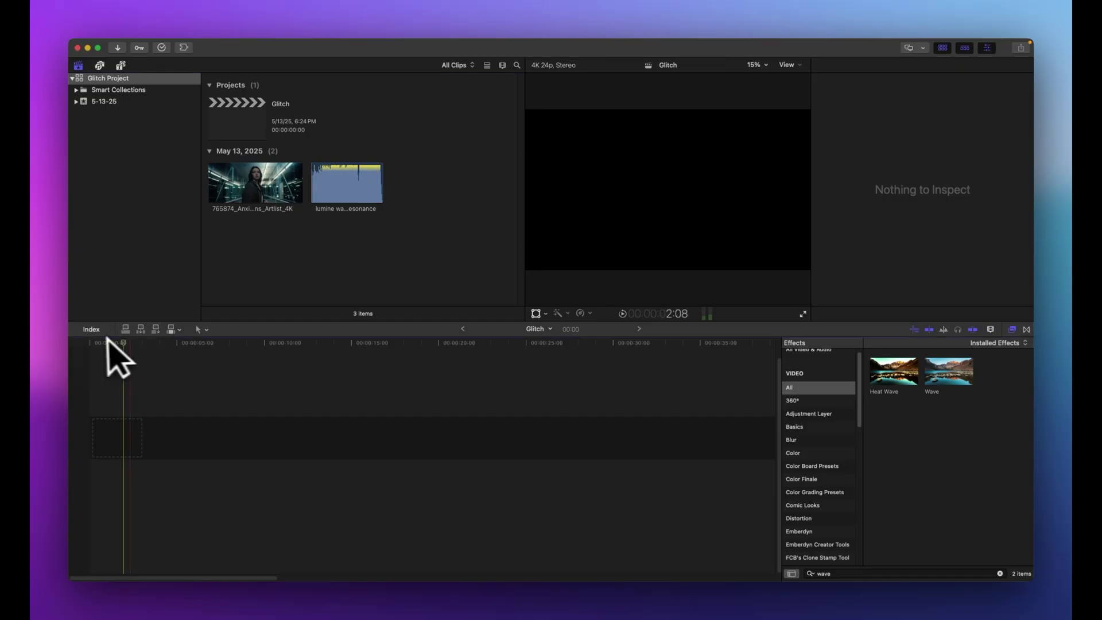
click(256, 189)
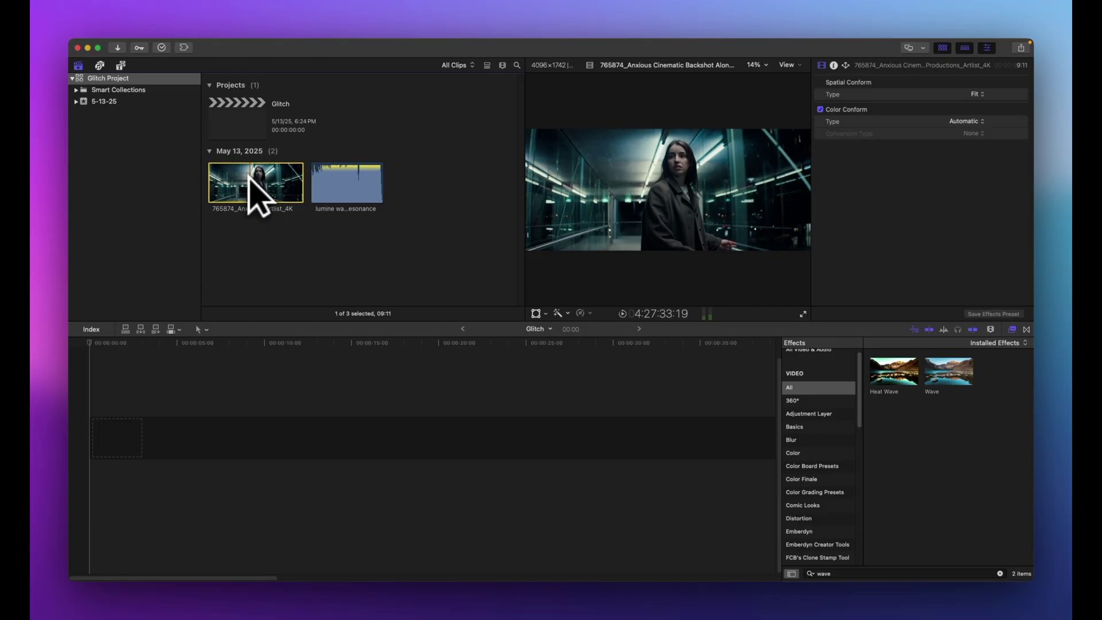
key(e)
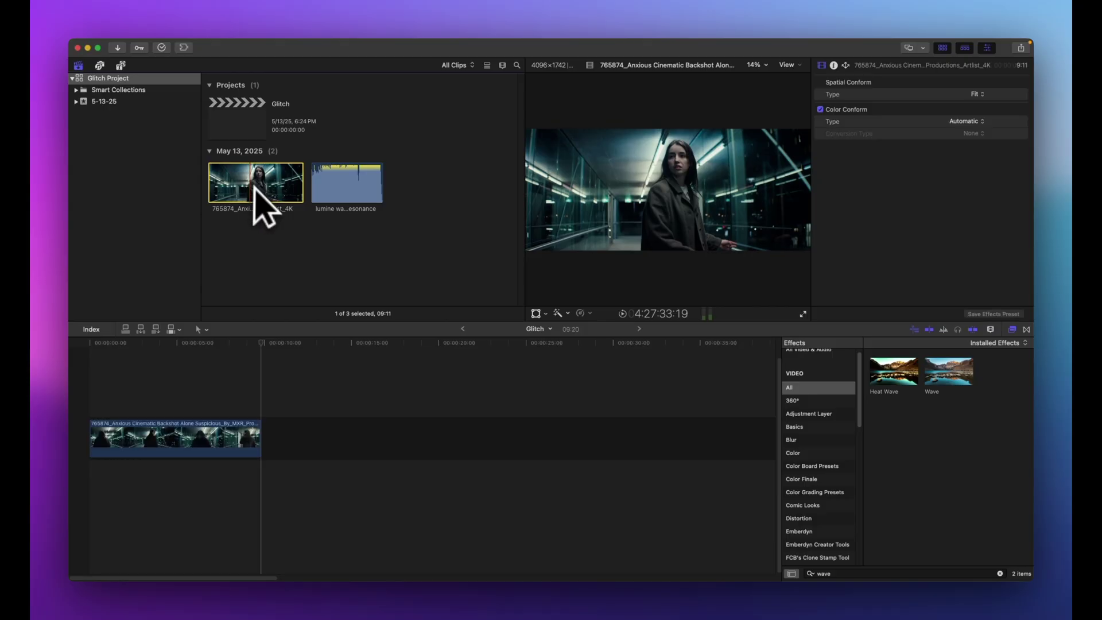
click(254, 349)
key(super+equal)
key(super+equal)
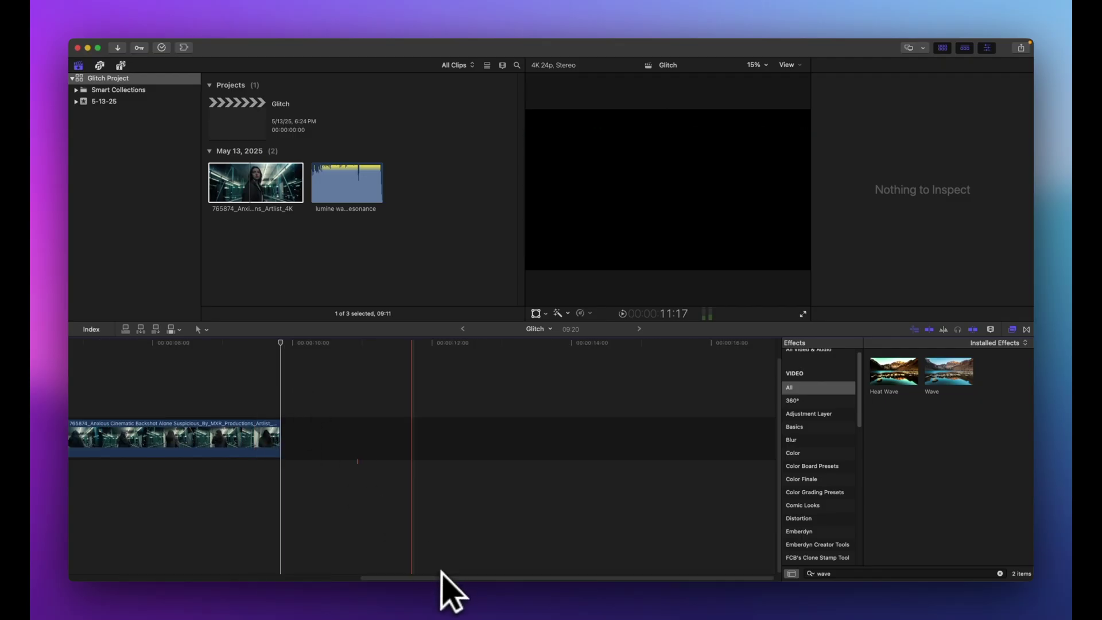
scroll(344, 554, left, 5)
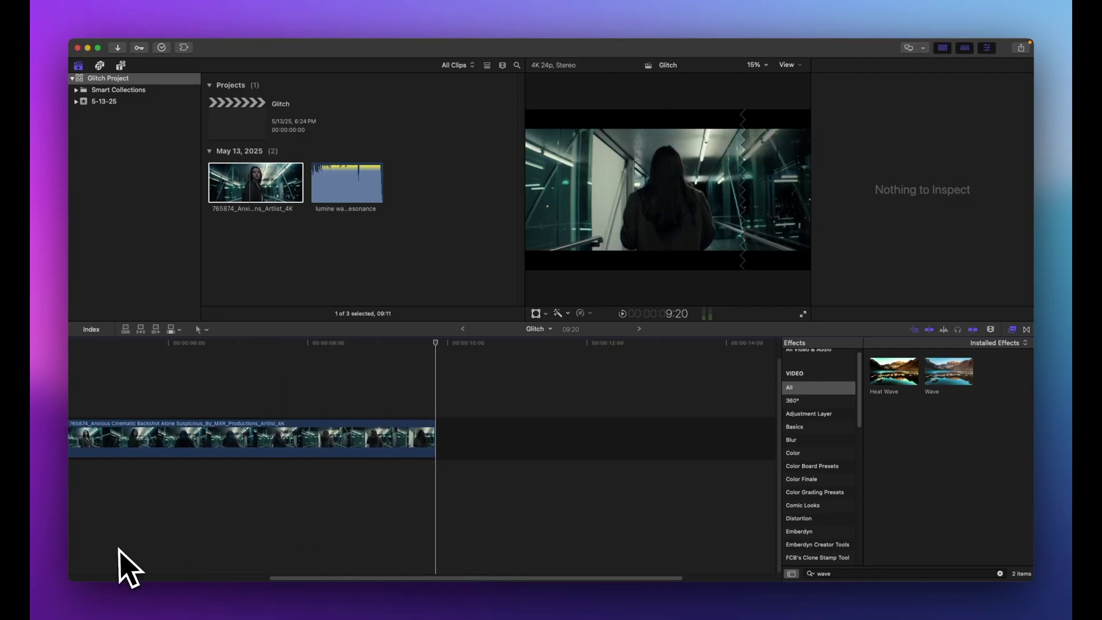
scroll(129, 569, left, 10)
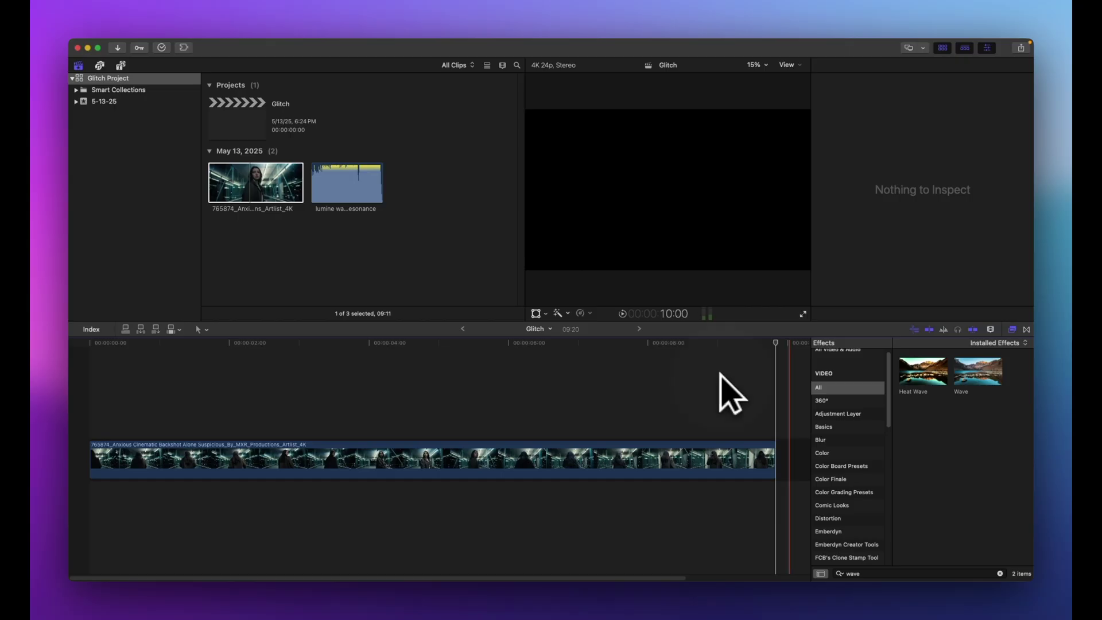
click(721, 373)
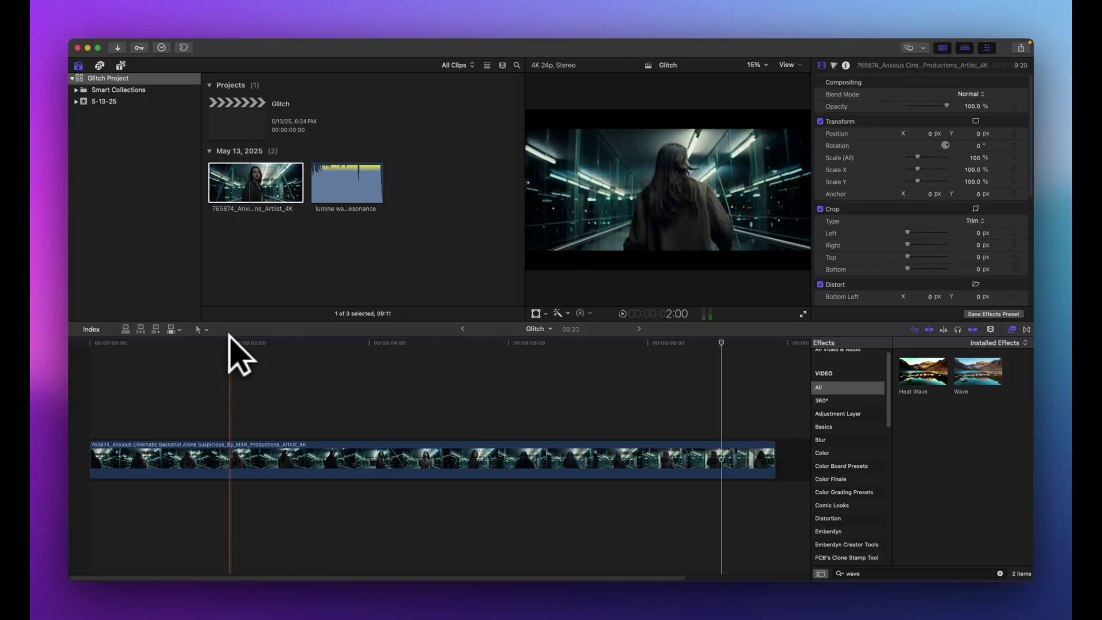
- Cut the corridor clip at 3:14 and again two seconds later at 5:14
click(343, 345)
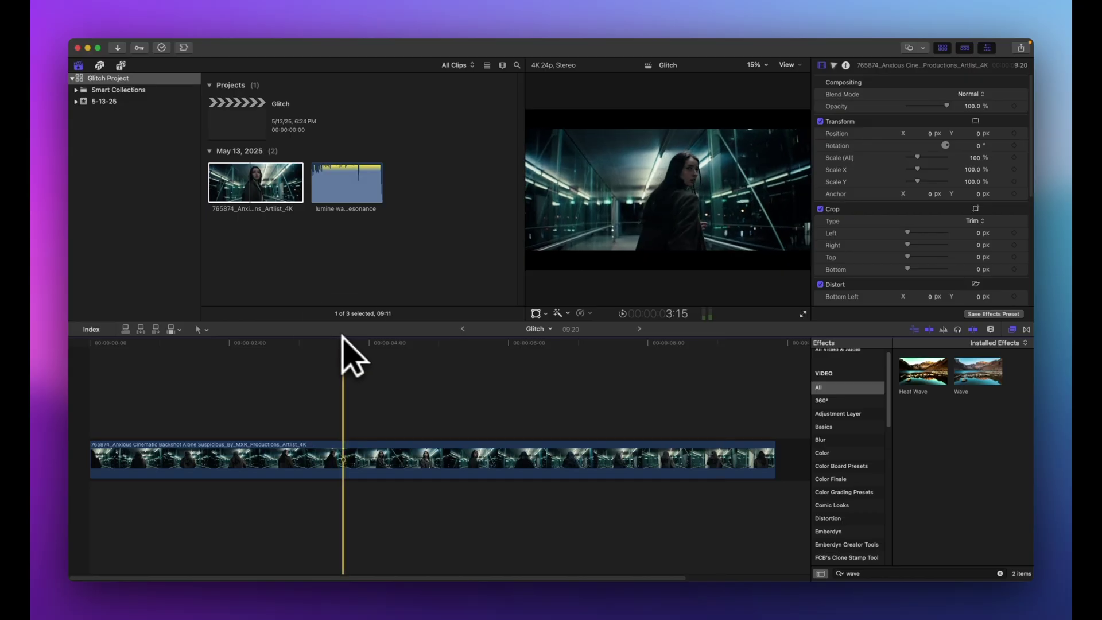
key(Left)
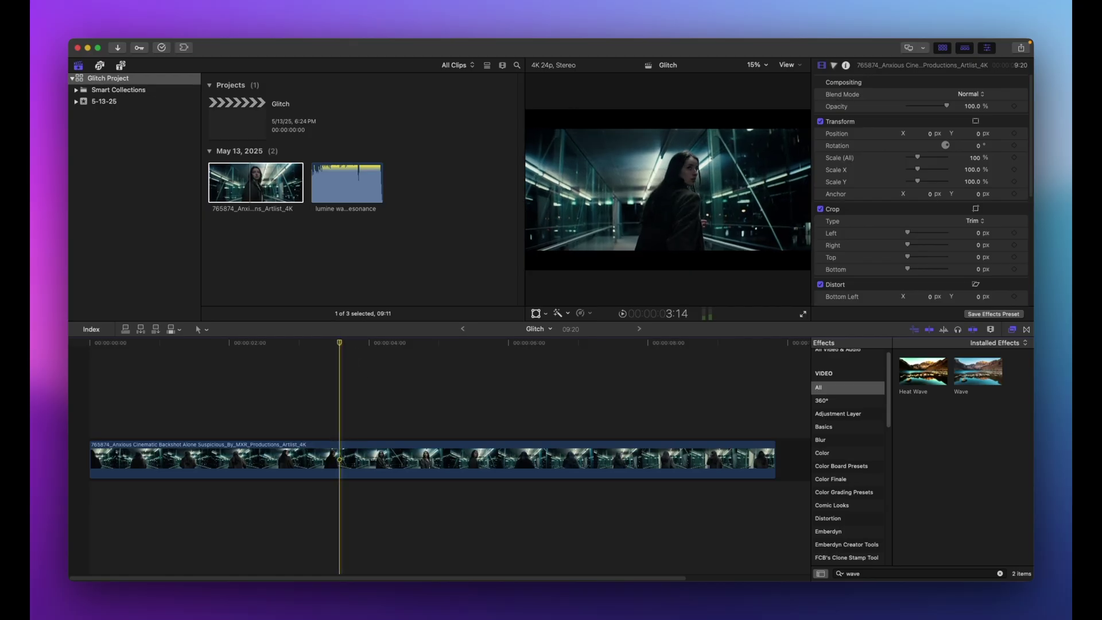
key(super+b)
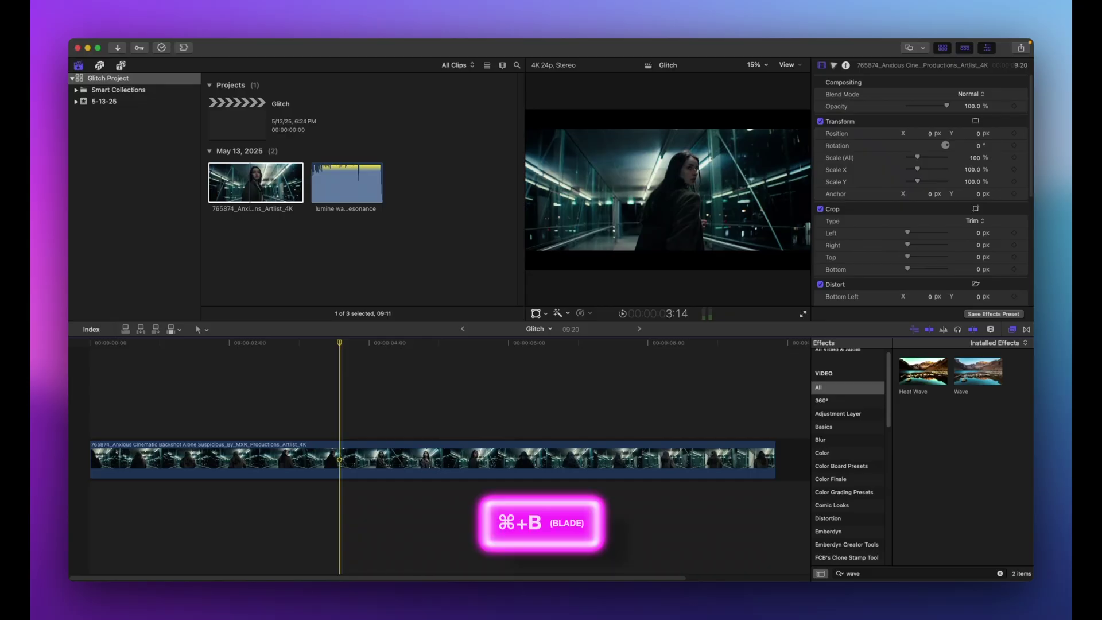
key(super+b)
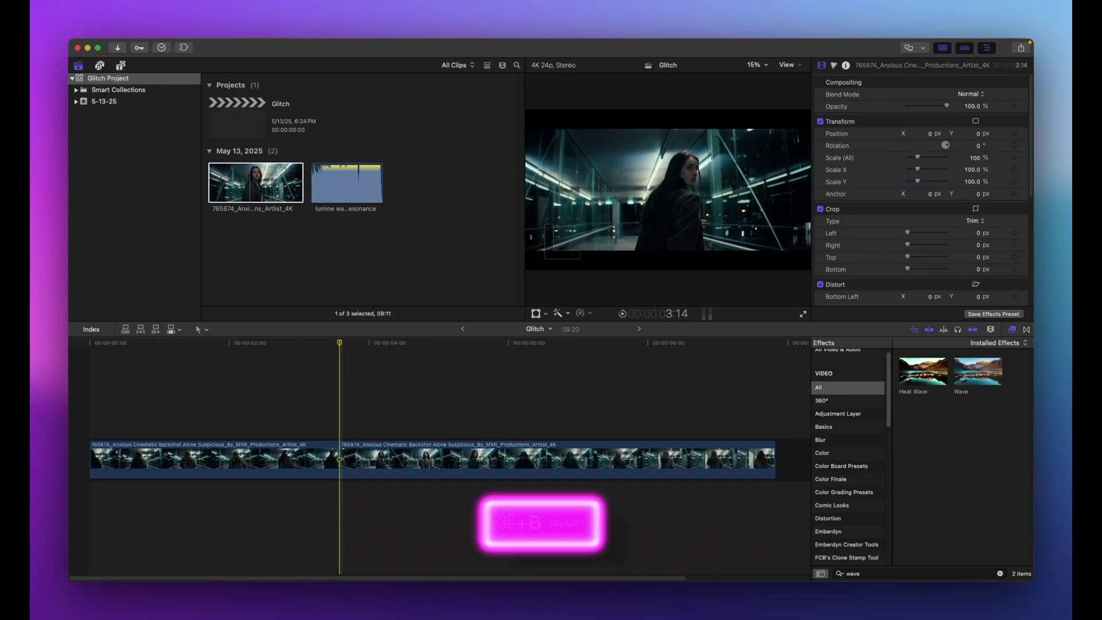
click(370, 343)
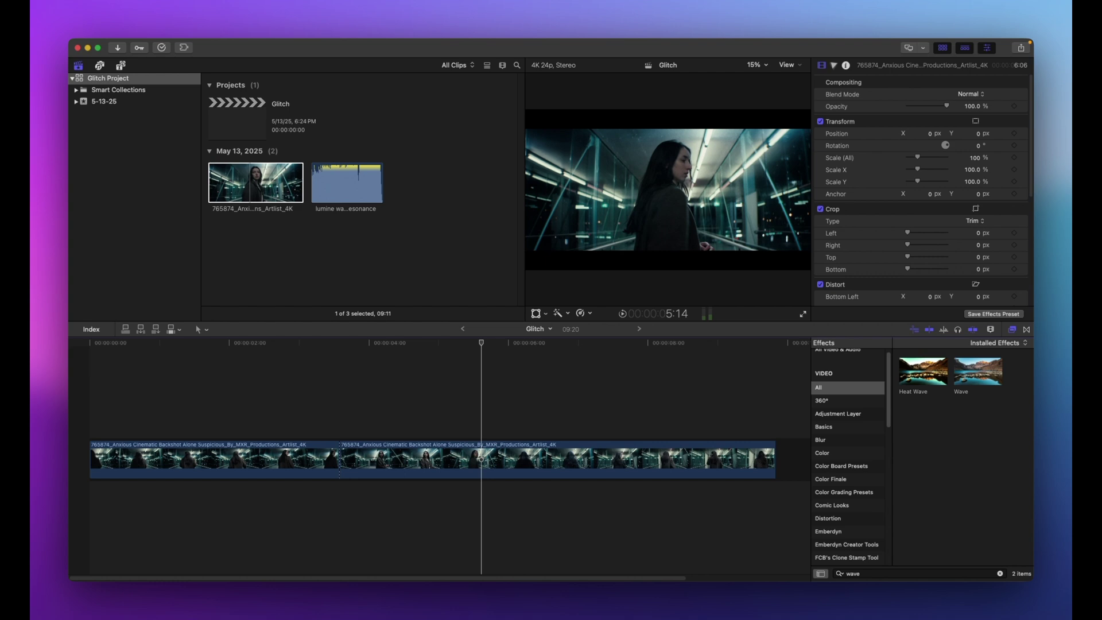
key(super+b)
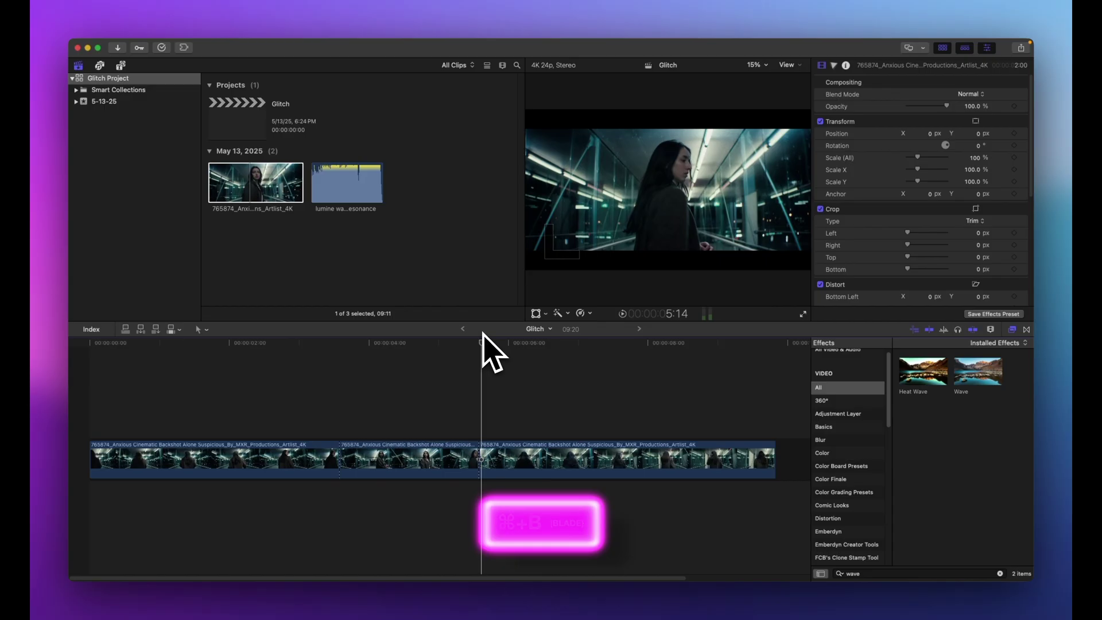
- Scrub and play back from just before the first cut to check both cuts
click(480, 340)
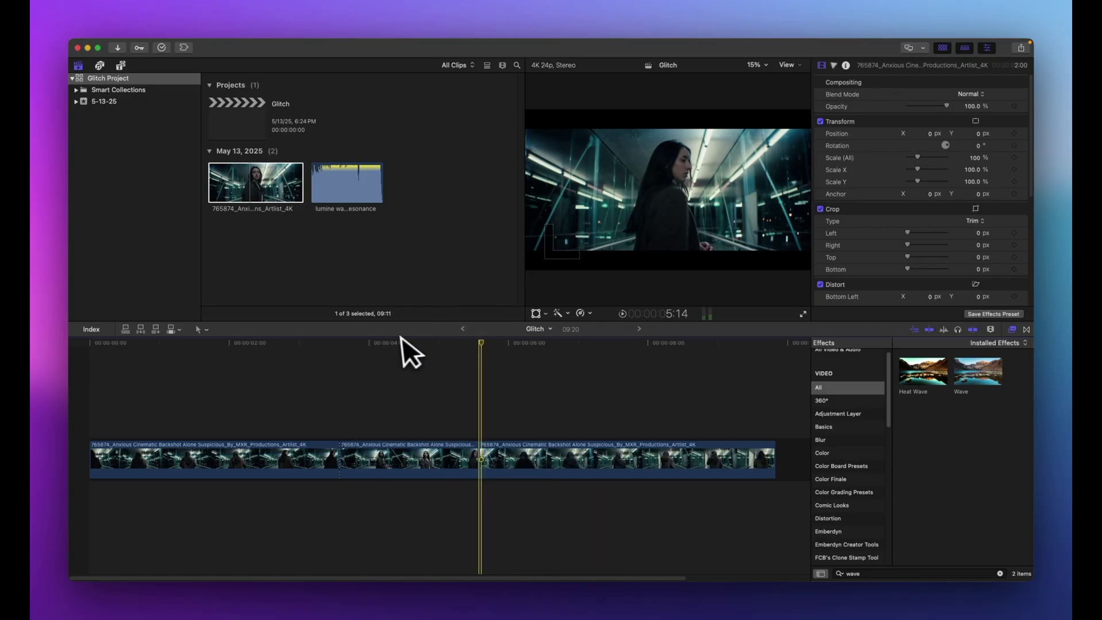
drag(378, 339, 343, 336)
click(295, 340)
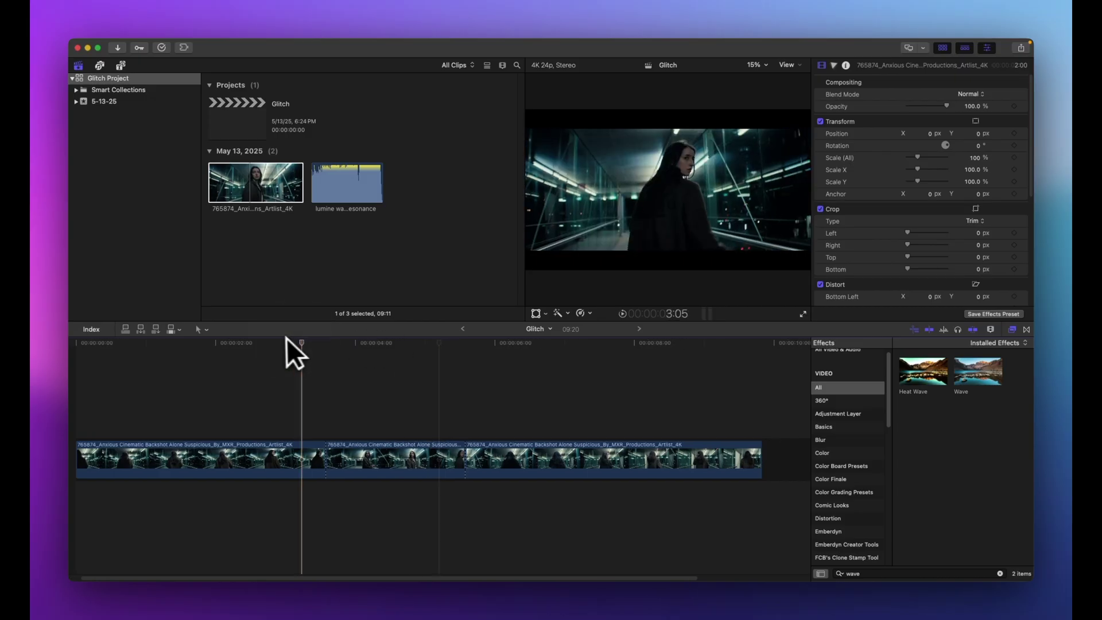
click(284, 340)
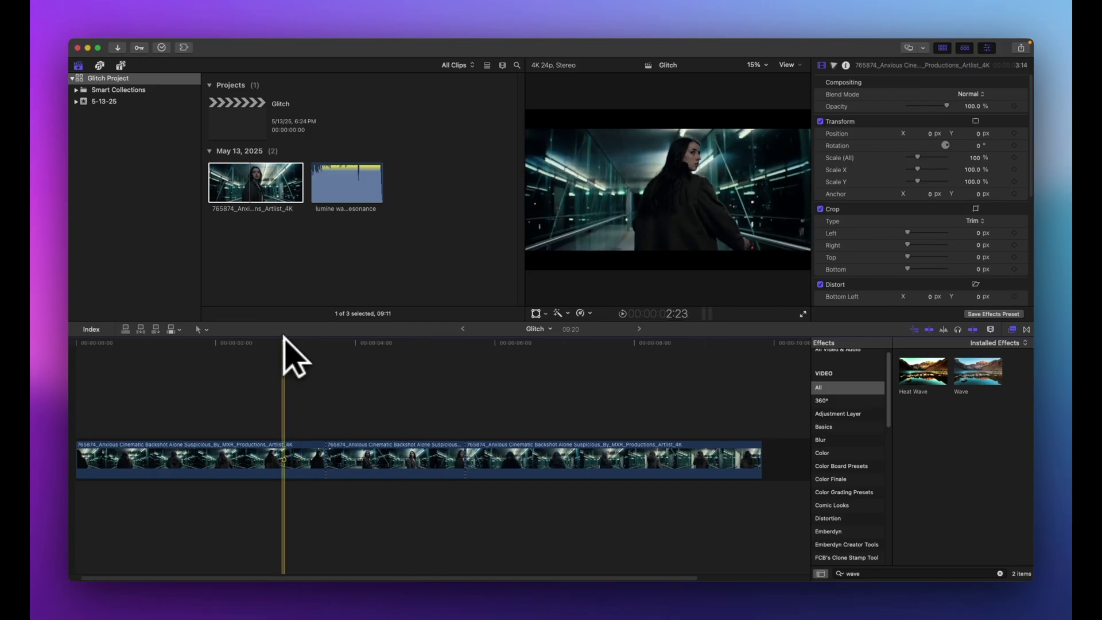
key(space)
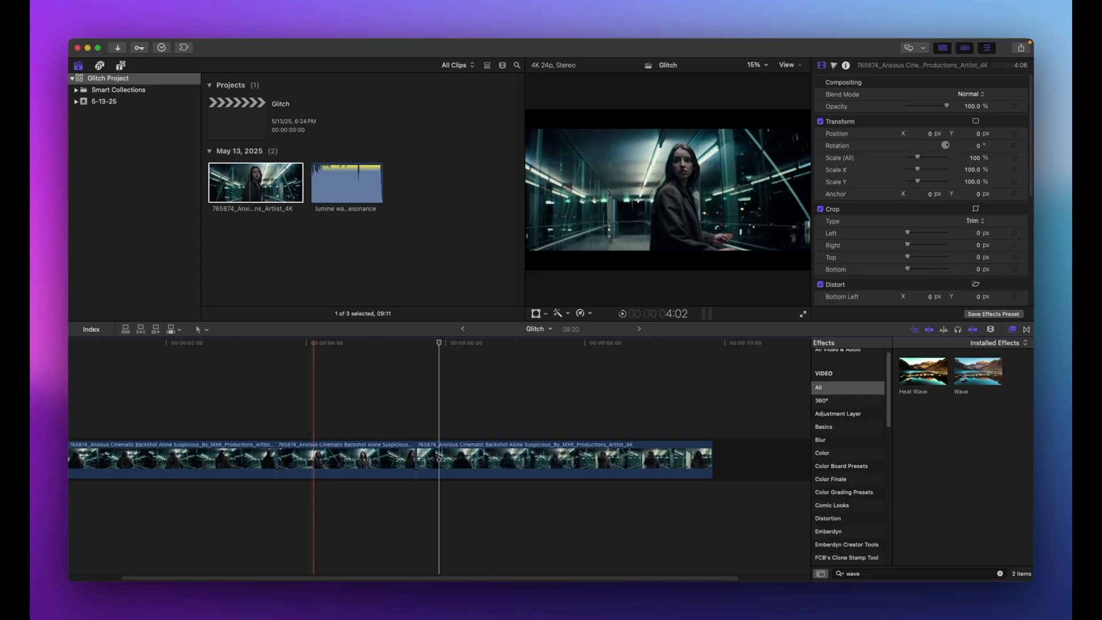
- Set the middle two-second section's speed to Fast 4x
click(281, 462)
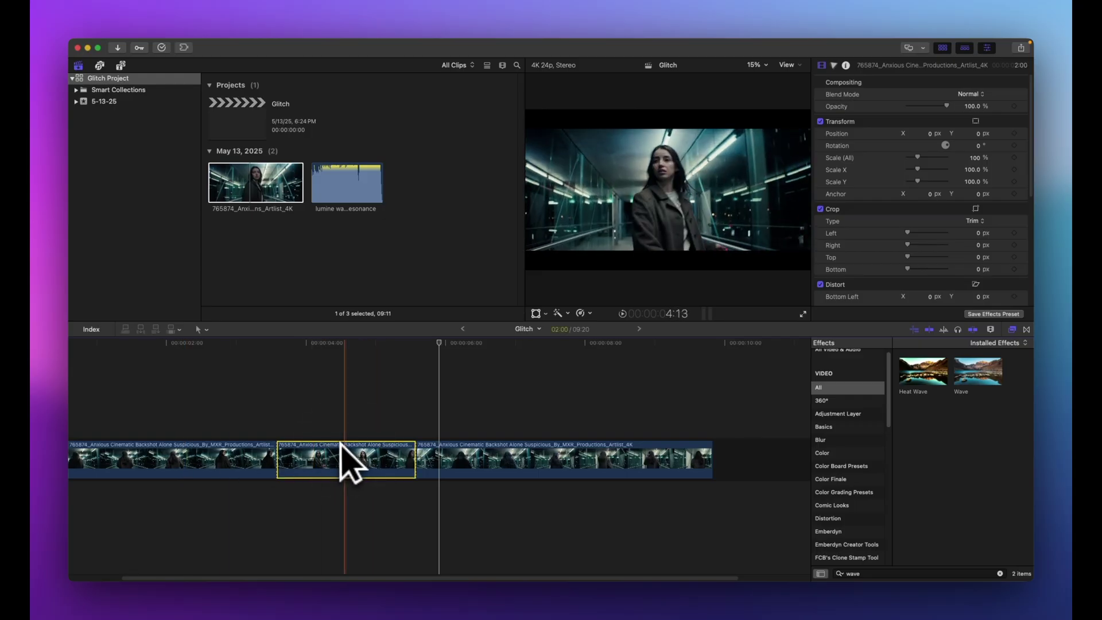
click(591, 314)
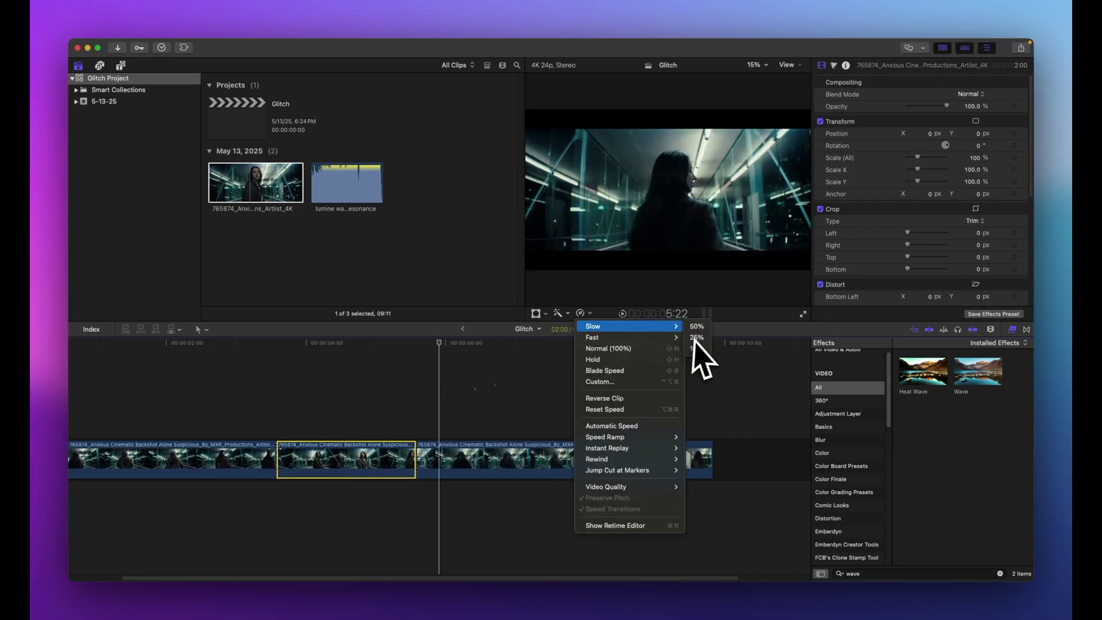
mouse_move(680, 338)
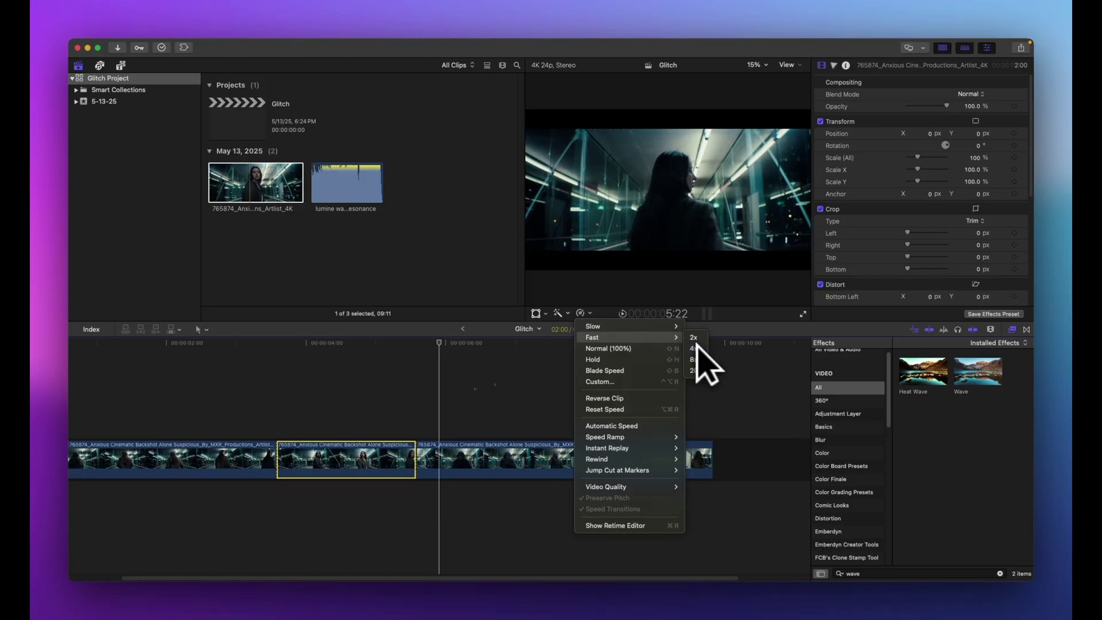
click(697, 347)
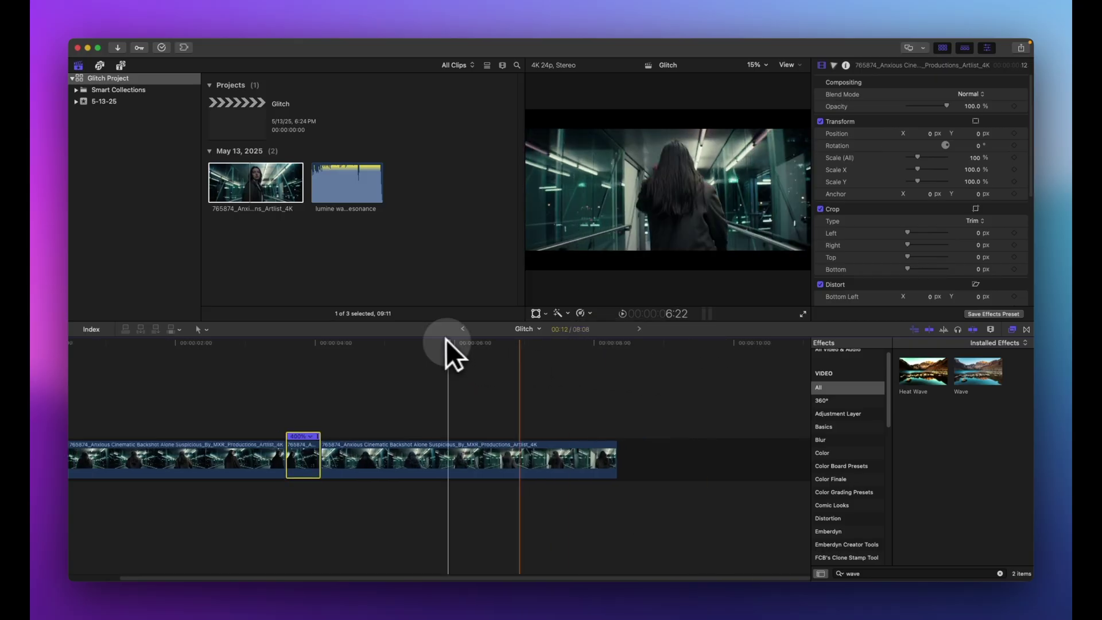
- Replay the sped-up section several times from 3:08 to review it
click(249, 343)
key(space)
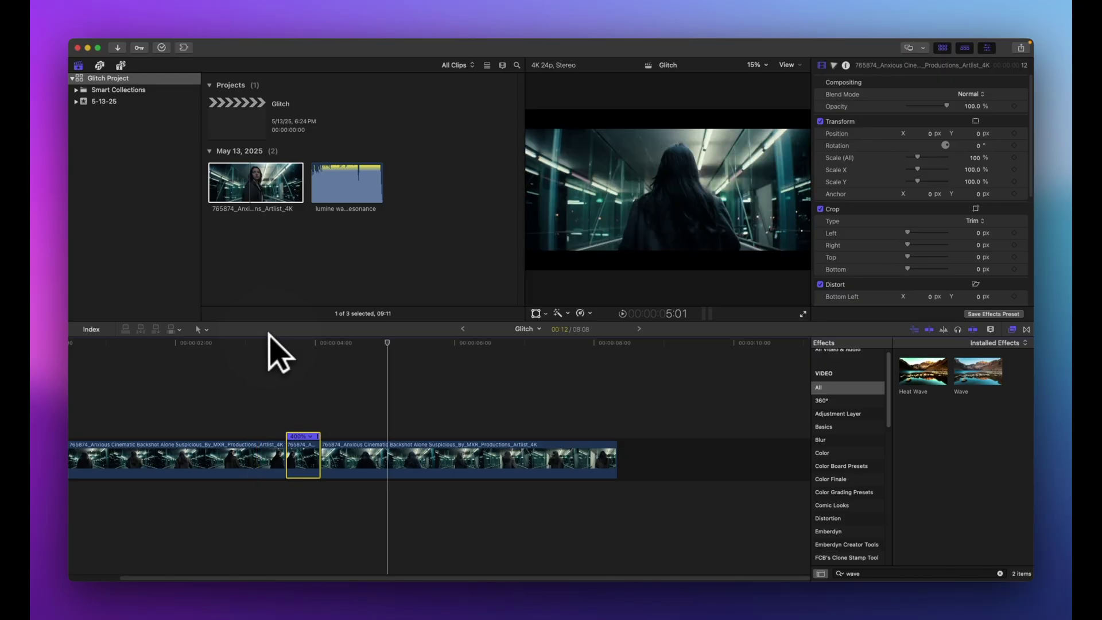
click(269, 339)
key(space)
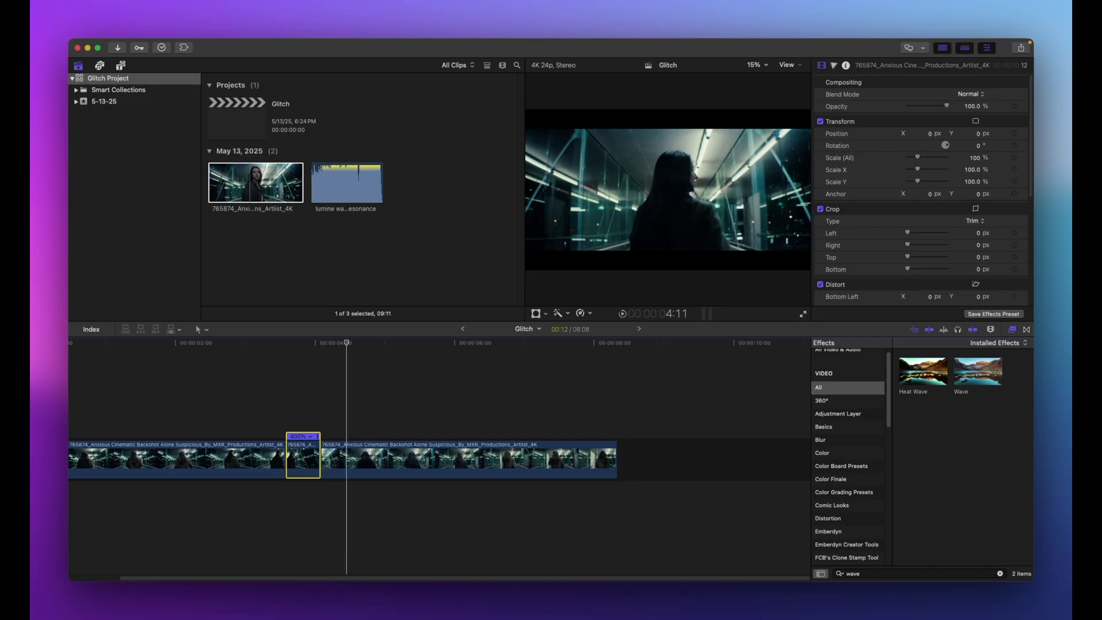
click(271, 343)
key(space)
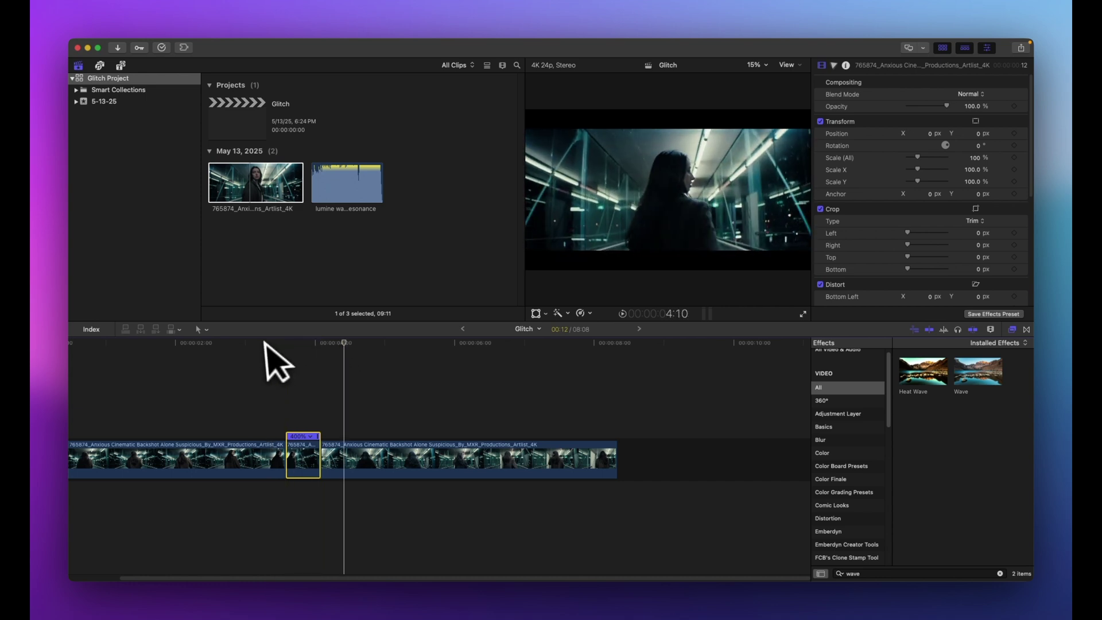
click(267, 362)
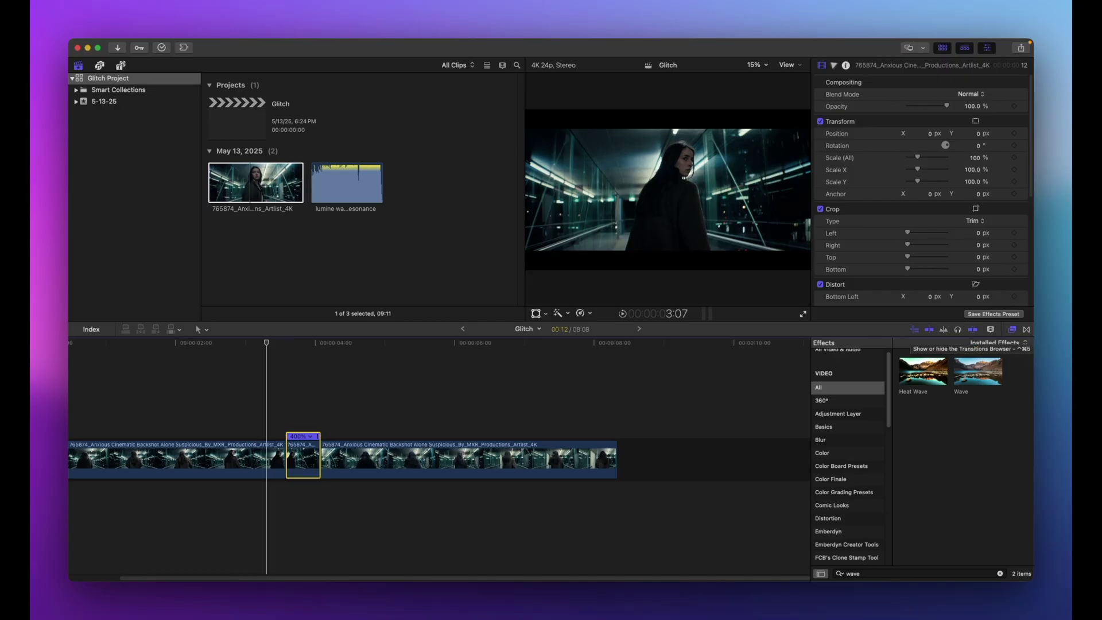
- Try the Directional and then the Flow transitions on the cut between clips
click(1028, 330)
drag(915, 380, 291, 464)
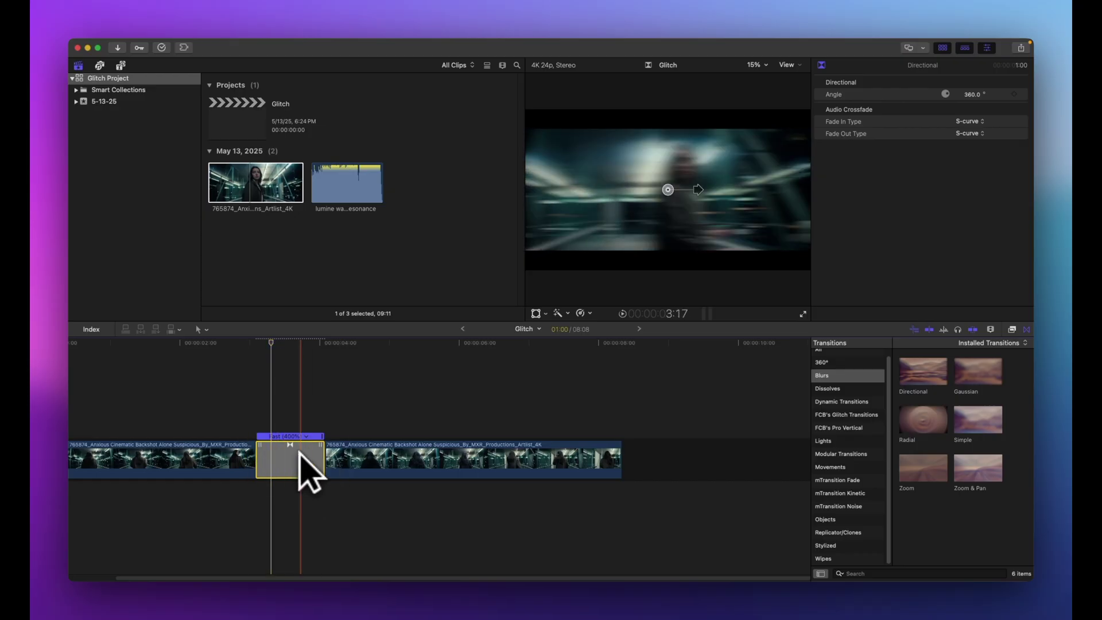
key(super+z)
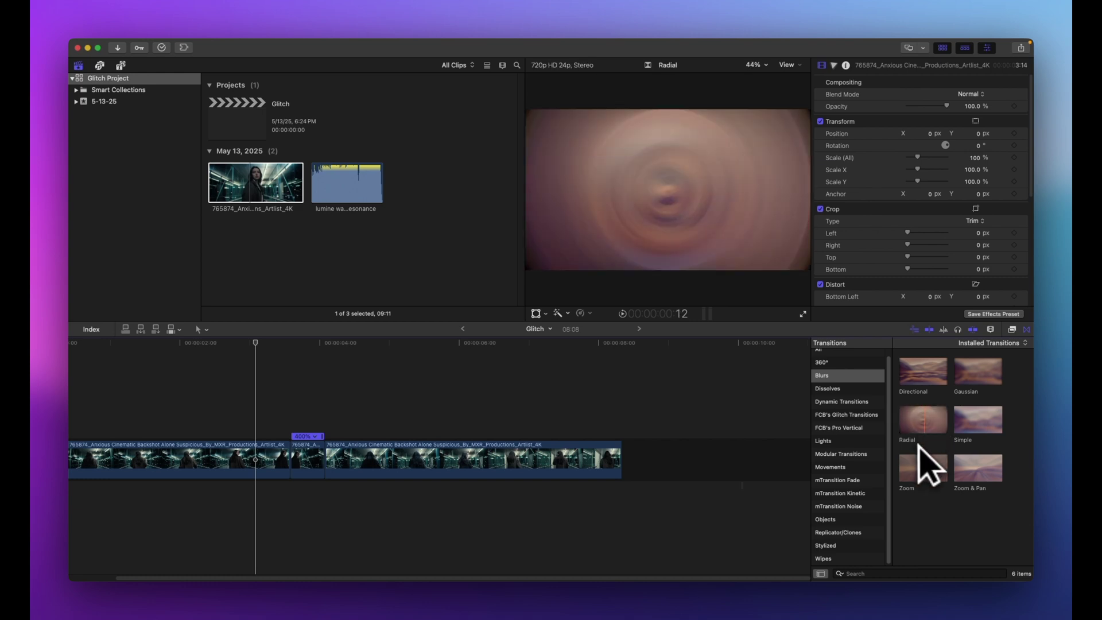
click(827, 388)
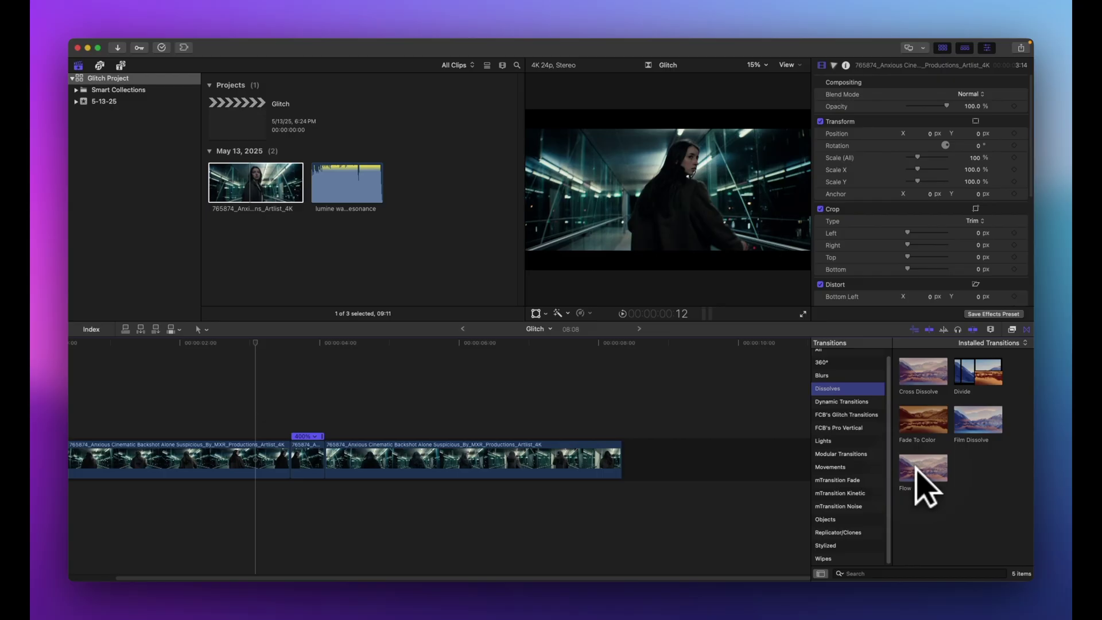
click(928, 468)
drag(927, 468, 288, 460)
drag(931, 468, 322, 451)
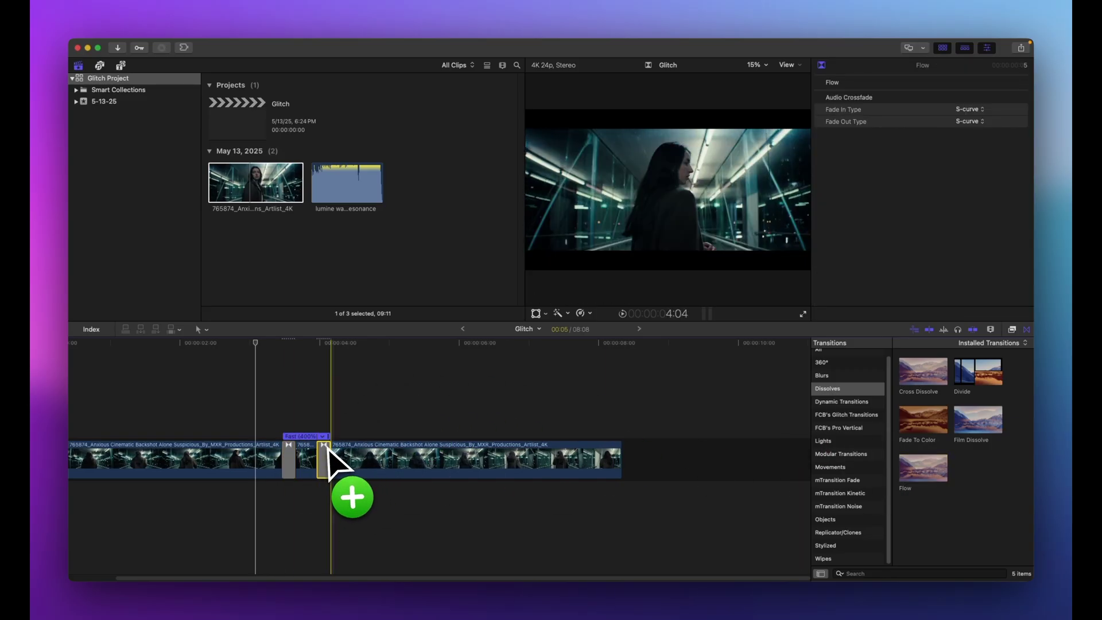
- Place Blurs Directional transitions on the first and second cuts around the Fast clip
click(819, 374)
drag(927, 374, 293, 460)
drag(918, 370, 328, 463)
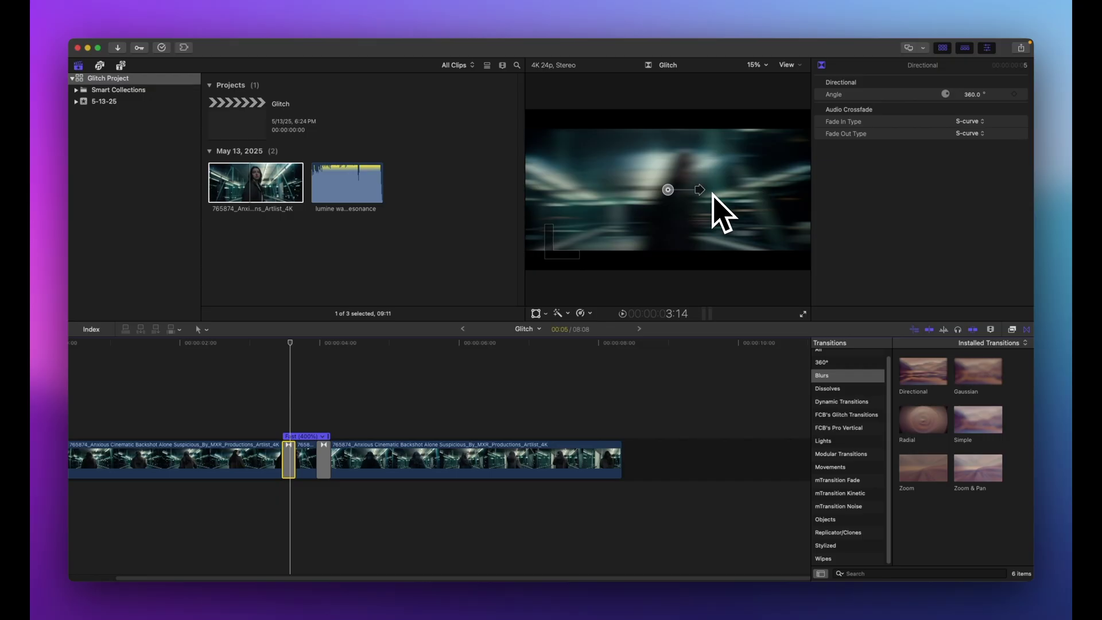
- Preview the first Directional transition and set its blur Angle to 180°
click(282, 343)
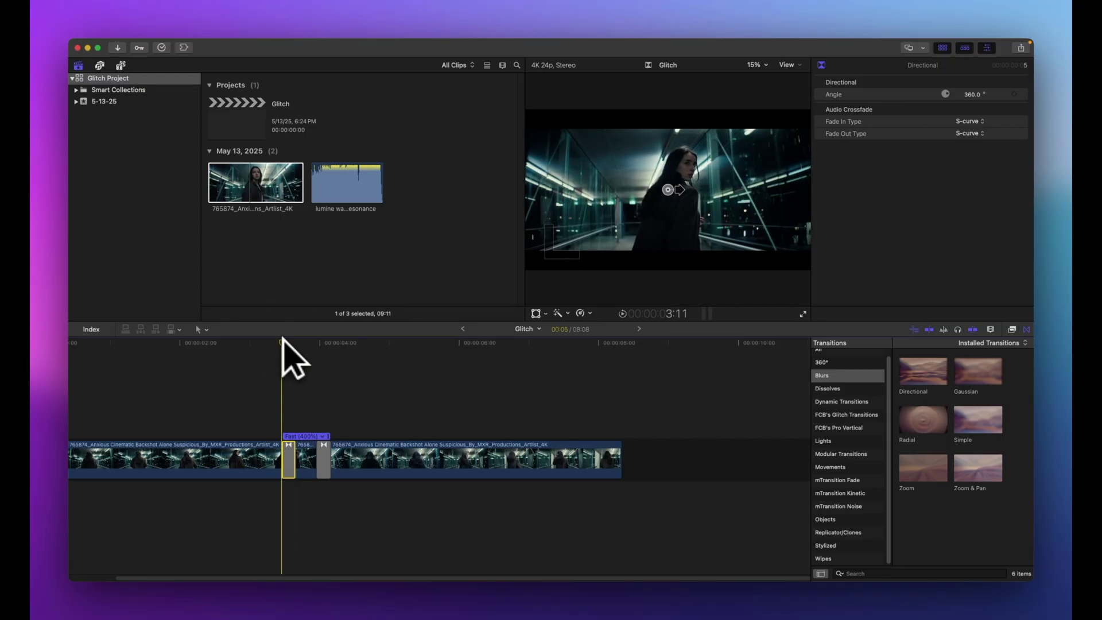
key(space)
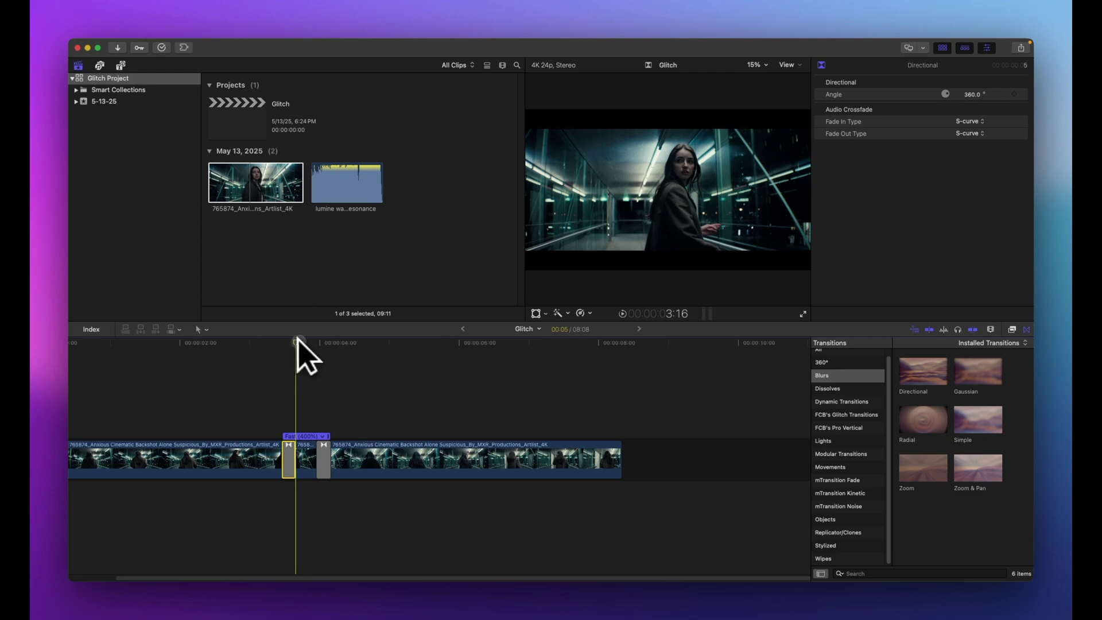
key(Up)
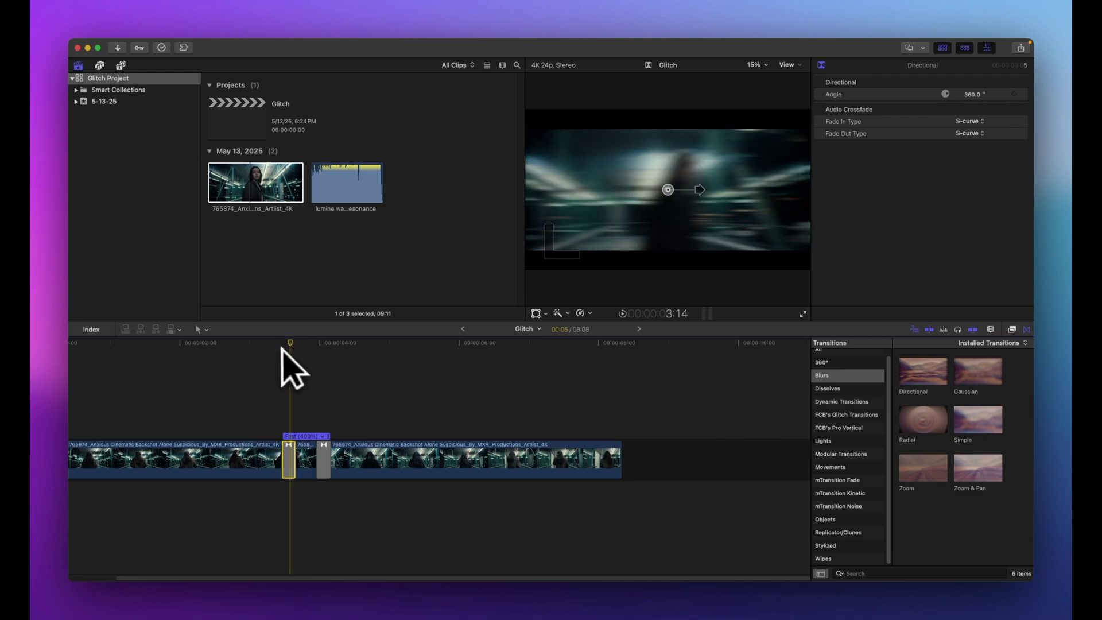
click(291, 345)
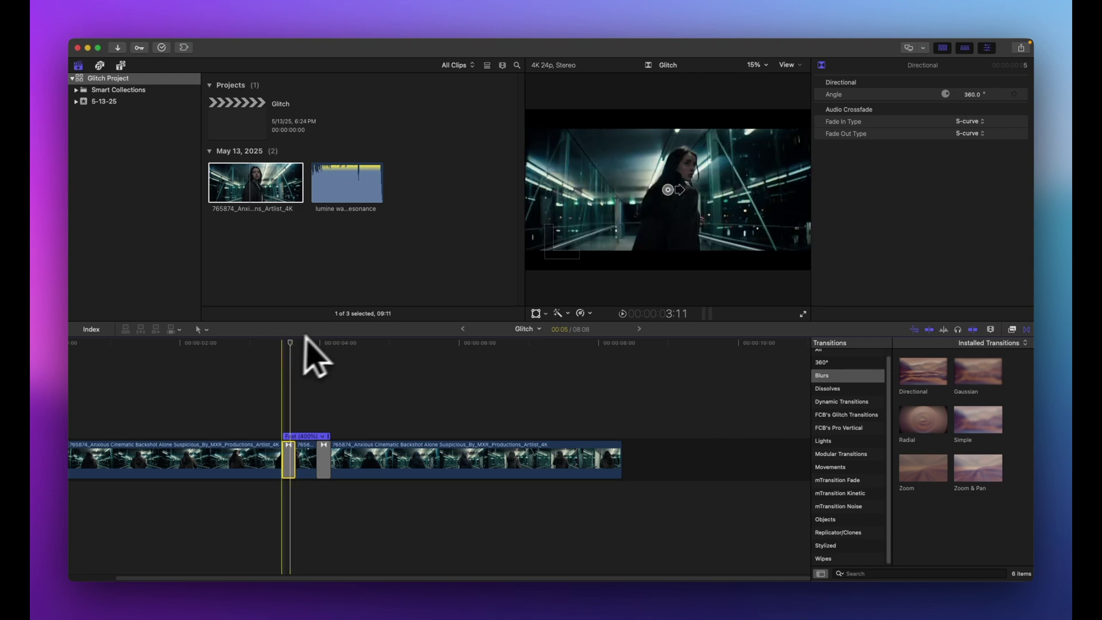
click(969, 95)
double_click(969, 94)
text(18)
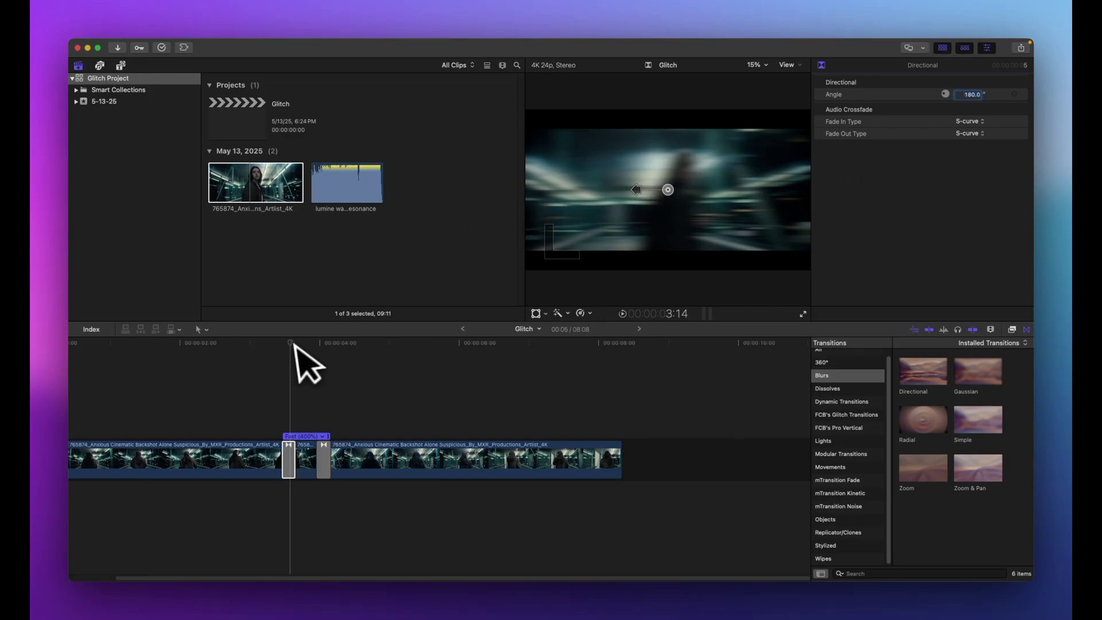
- Step frame by frame through both Directional transitions to compare them
click(270, 339)
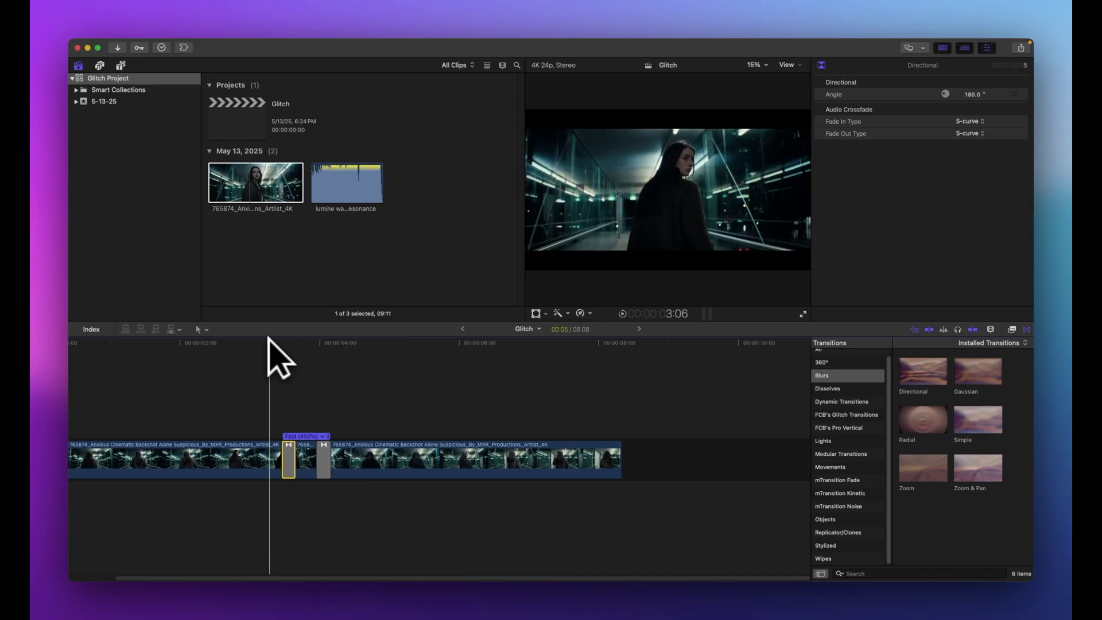
key(Right)
key(Right)
key(Right)
key(Right)
key(Right)
key(Right)
key(Right)
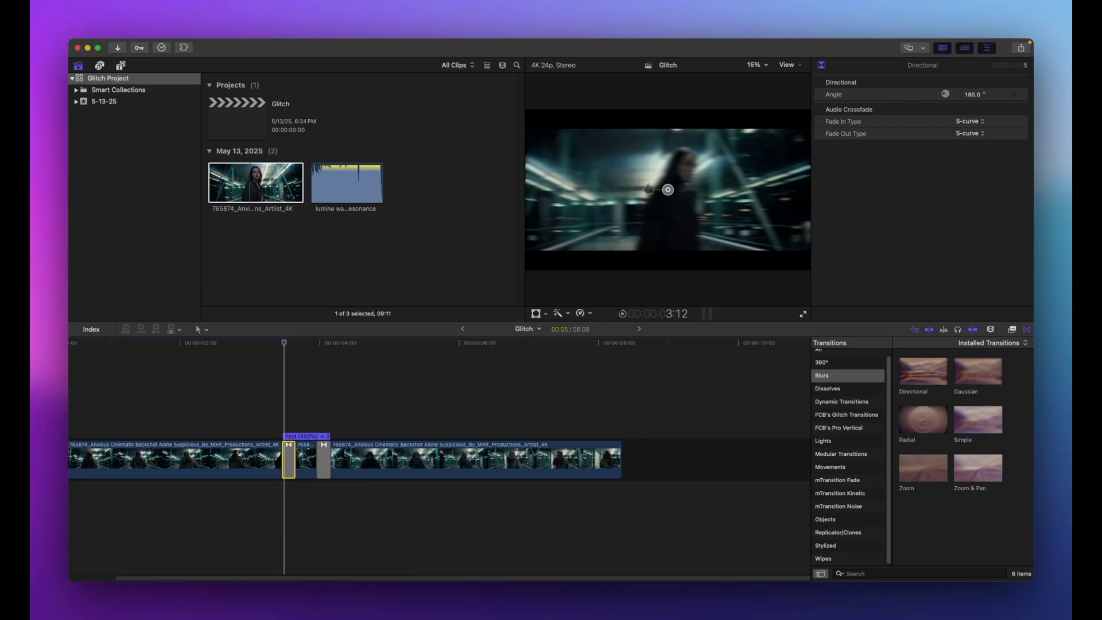
key(Right)
key(Right)
key(Right)
key(Right)
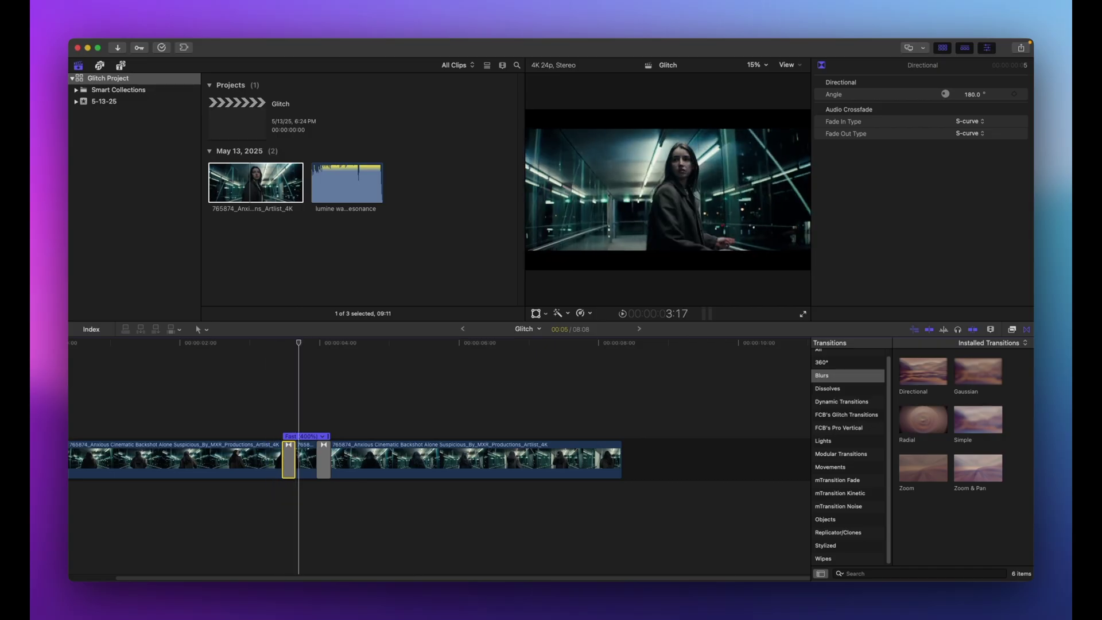
key(Right)
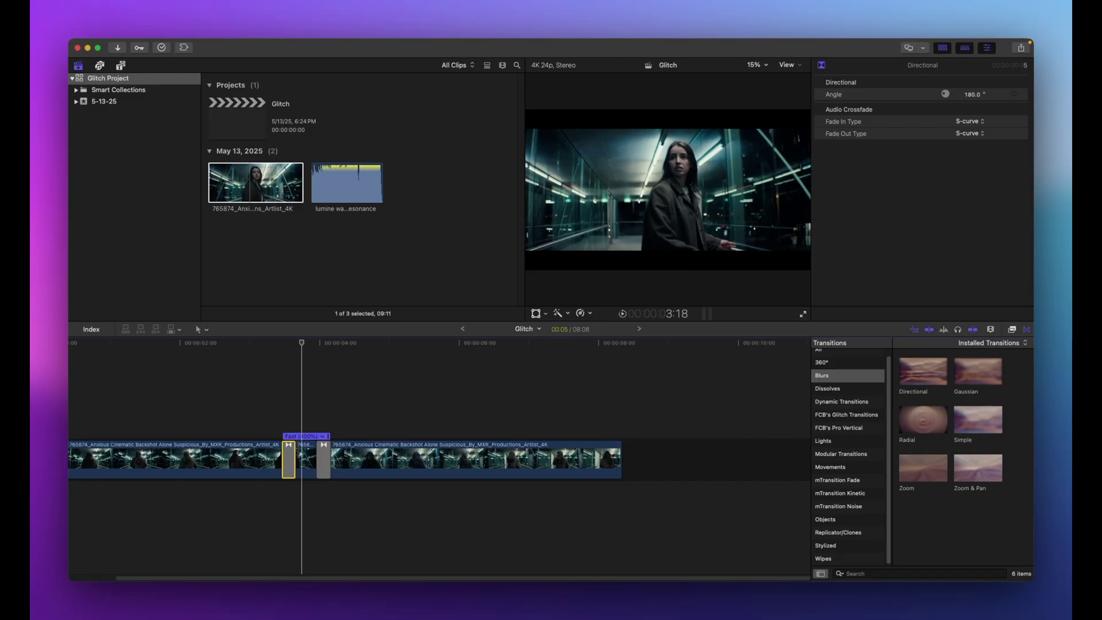
key(Right)
key(Right)
key(Right)
key(Right)
key(Right)
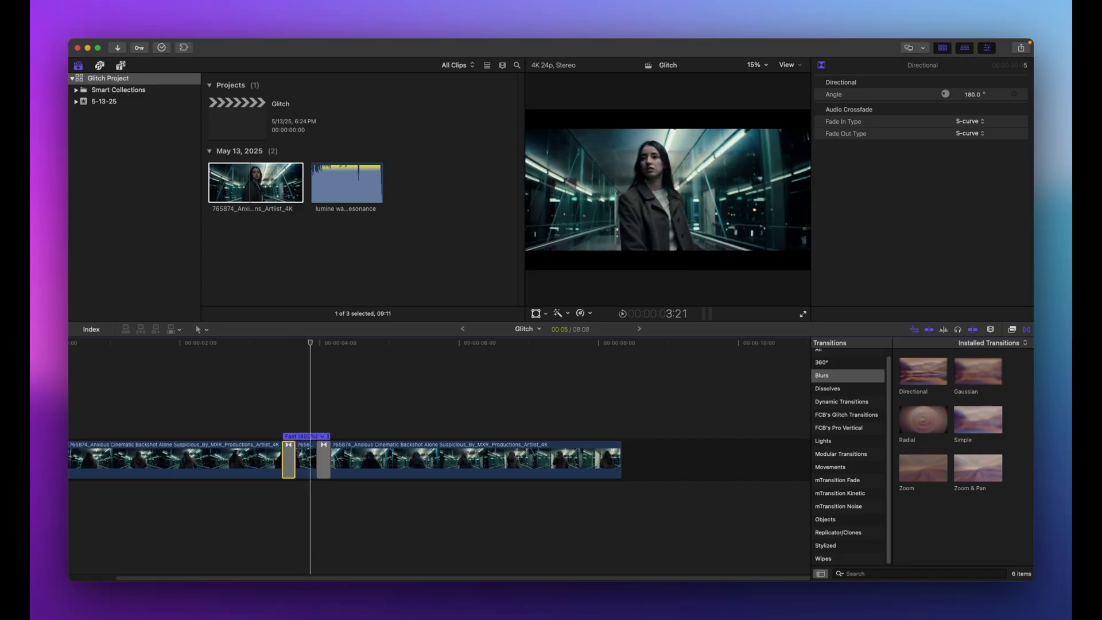
key(Right)
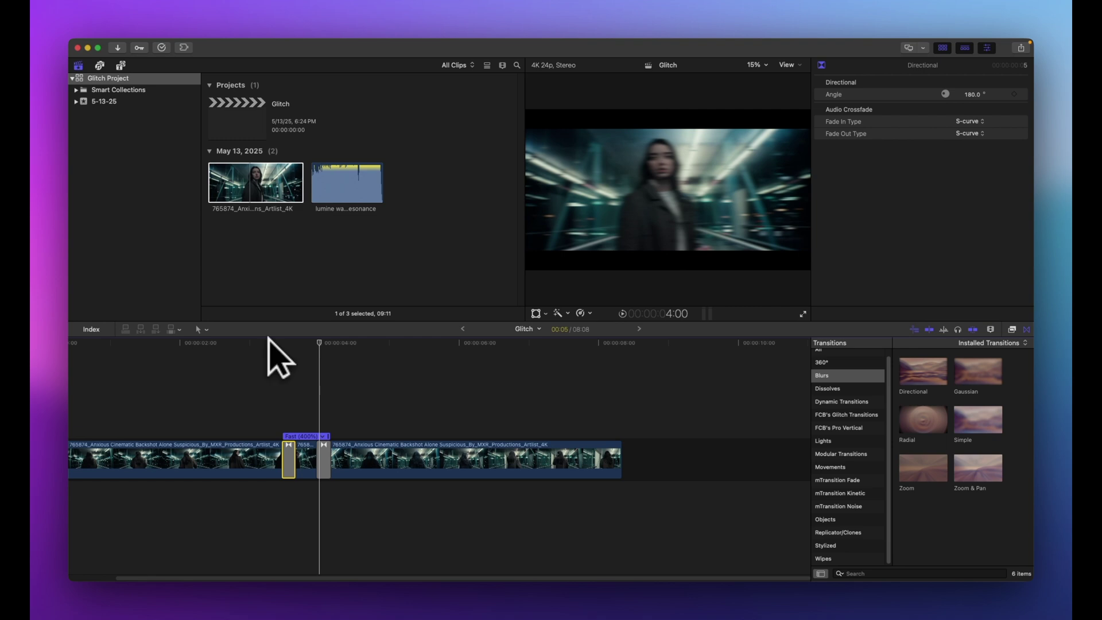
click(324, 455)
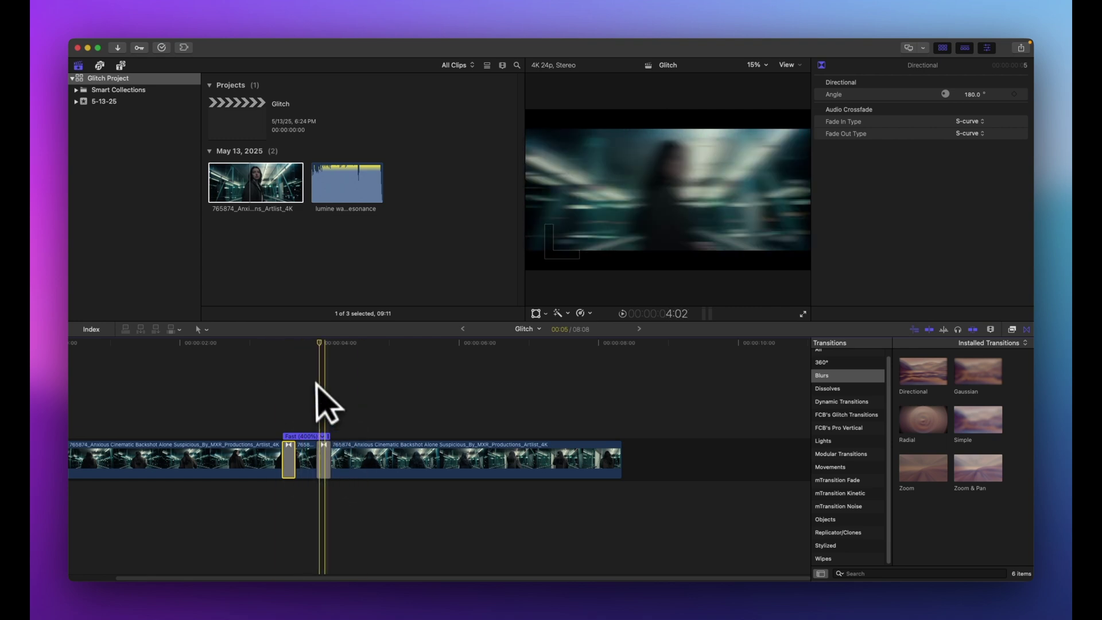
key(Left)
key(Right)
key(Right)
key(Right)
key(Right)
key(Right)
key(Right)
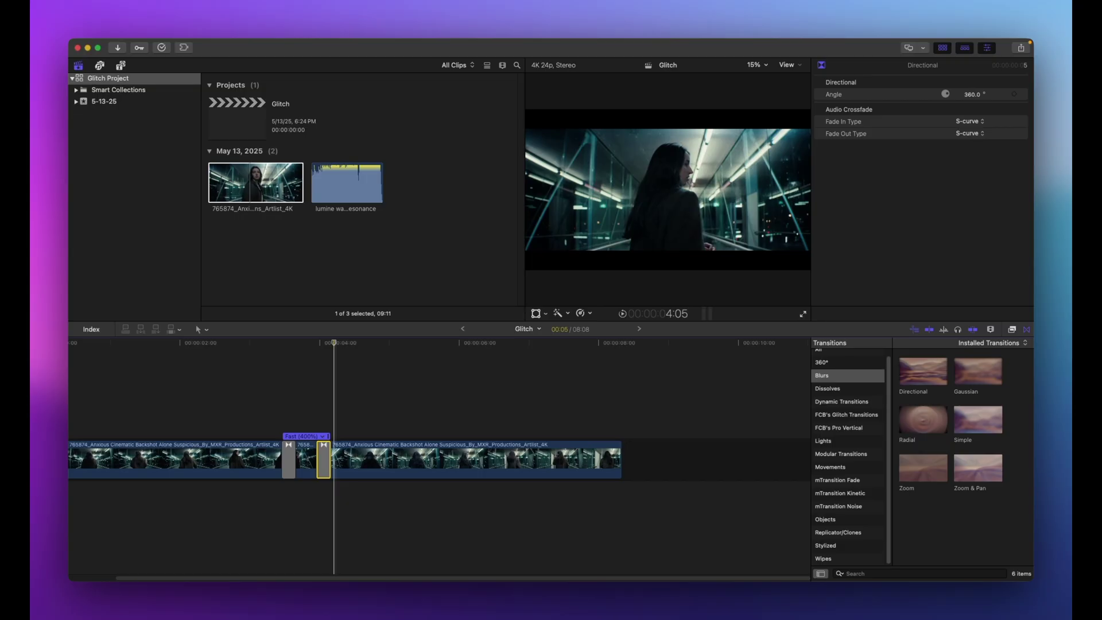
click(280, 343)
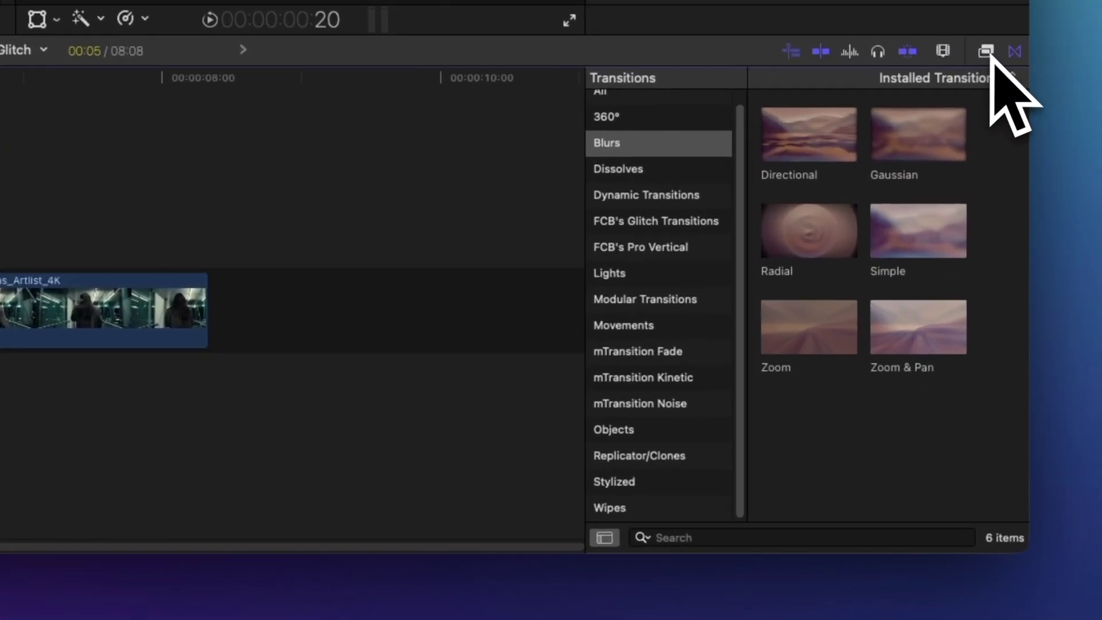
- Apply the Stylize Bad TV effect to the sped-up middle clip
click(988, 53)
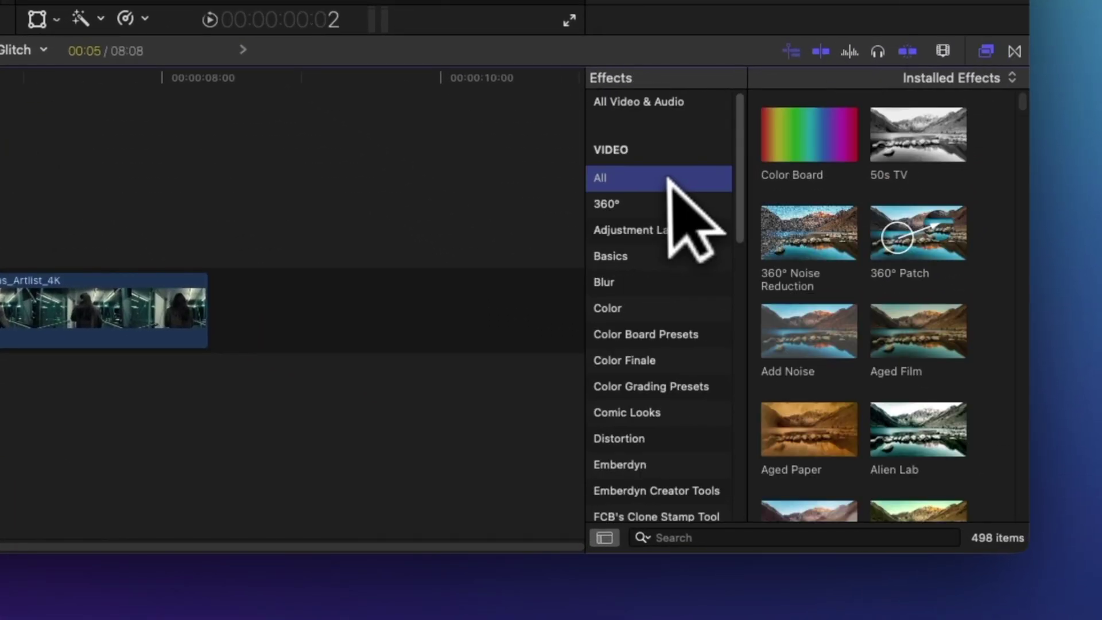
scroll(669, 178, down, 10)
scroll(632, 184, down, 1)
click(609, 189)
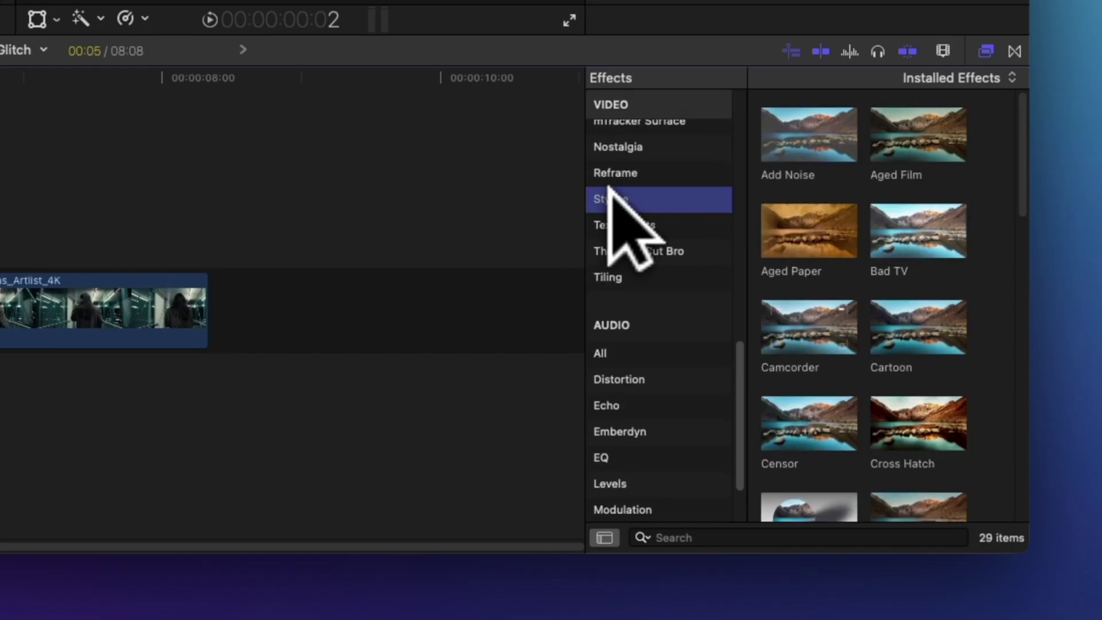
click(905, 215)
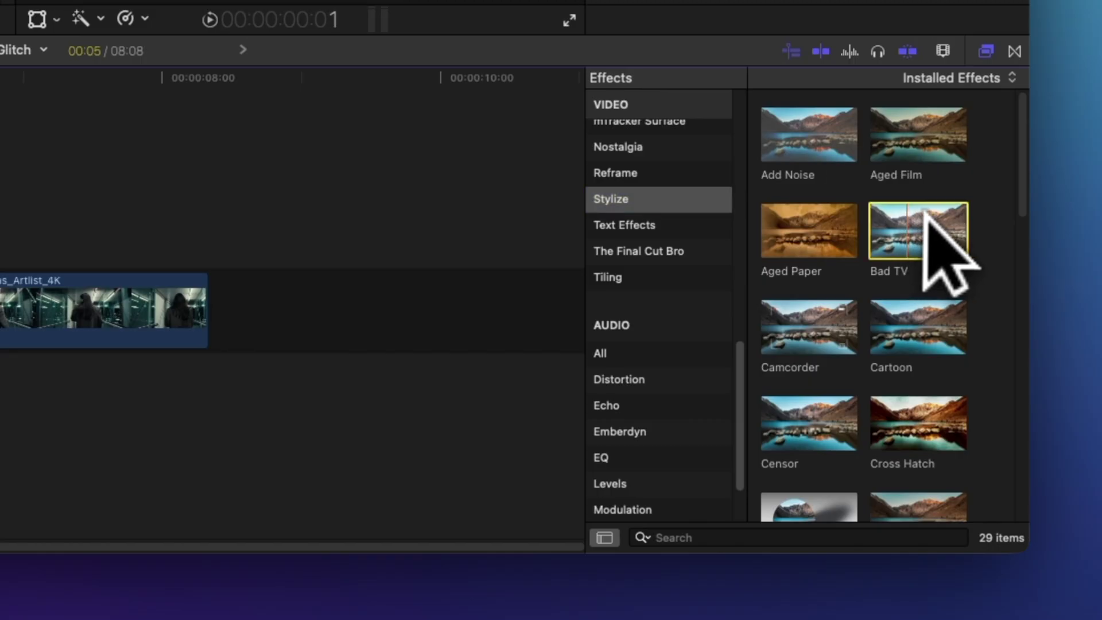
drag(933, 244, 0, 328)
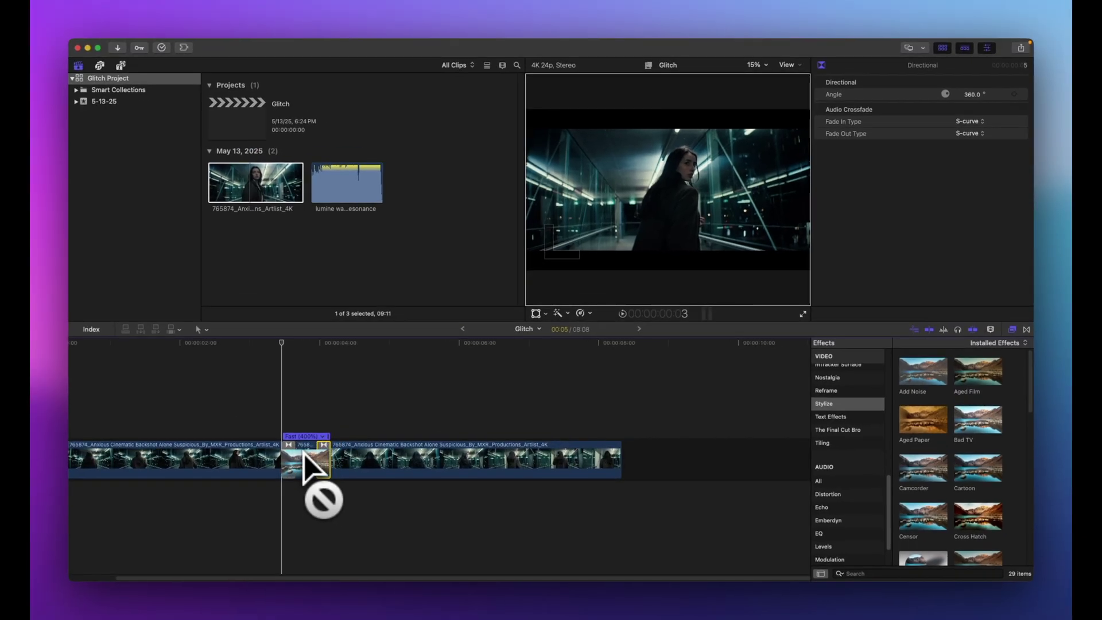
drag(303, 453, 304, 454)
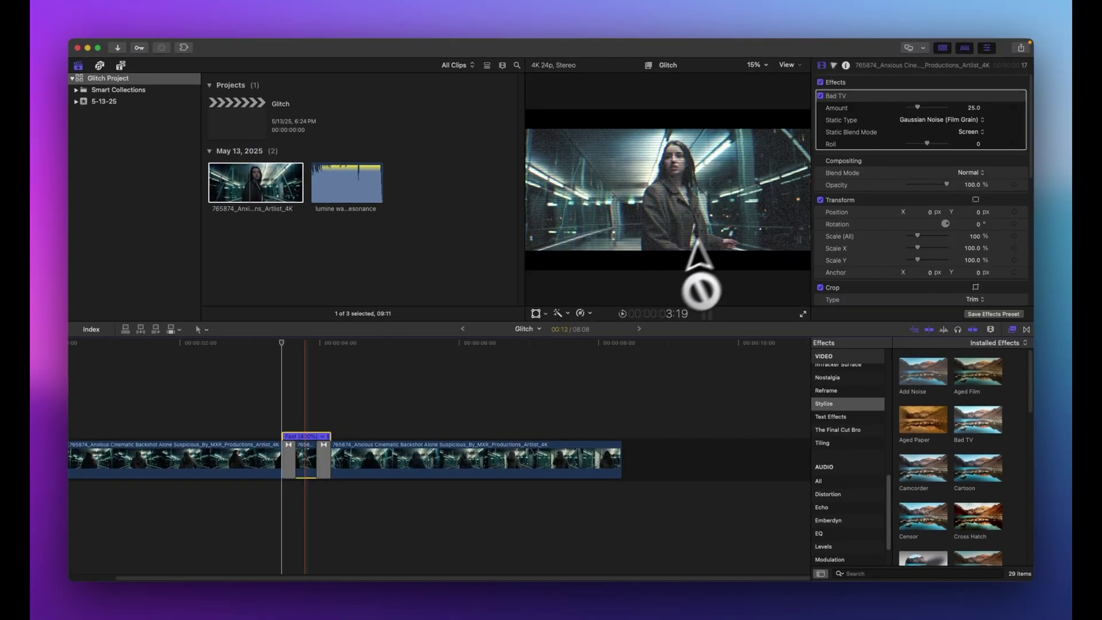
- Set the Bad TV Amount to 60 and its Static Type to Blue Noise
click(304, 343)
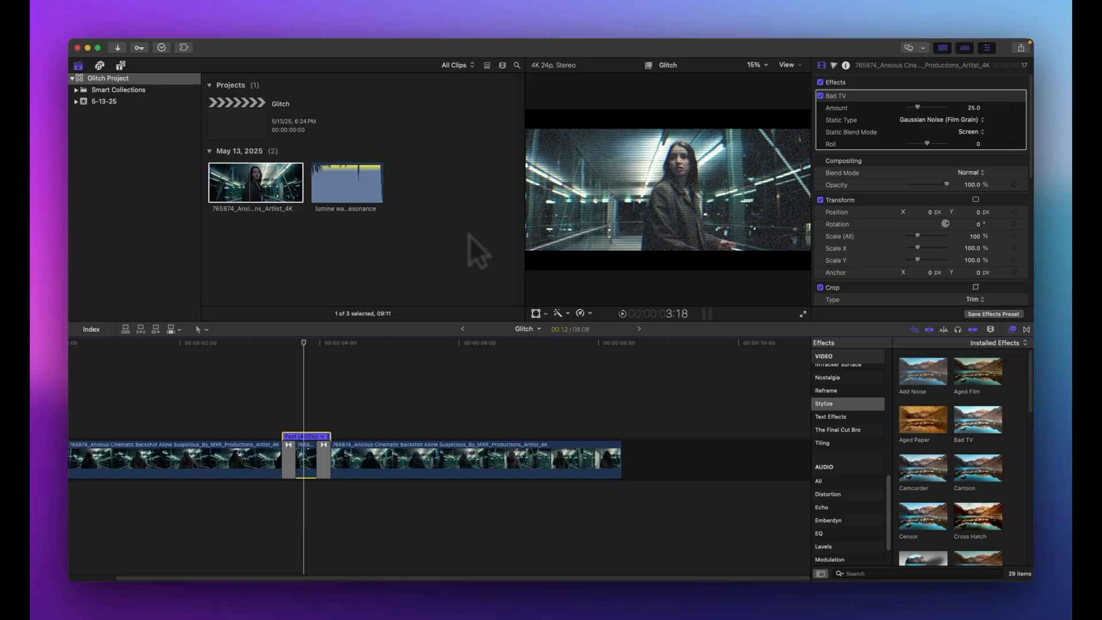
key(Left)
key(Left)
key(Left)
key(Left)
key(Left)
key(Left)
key(Left)
key(Right)
key(Right)
key(Right)
key(Right)
key(Right)
key(Right)
key(Right)
key(Right)
key(Right)
key(Right)
key(Right)
key(Right)
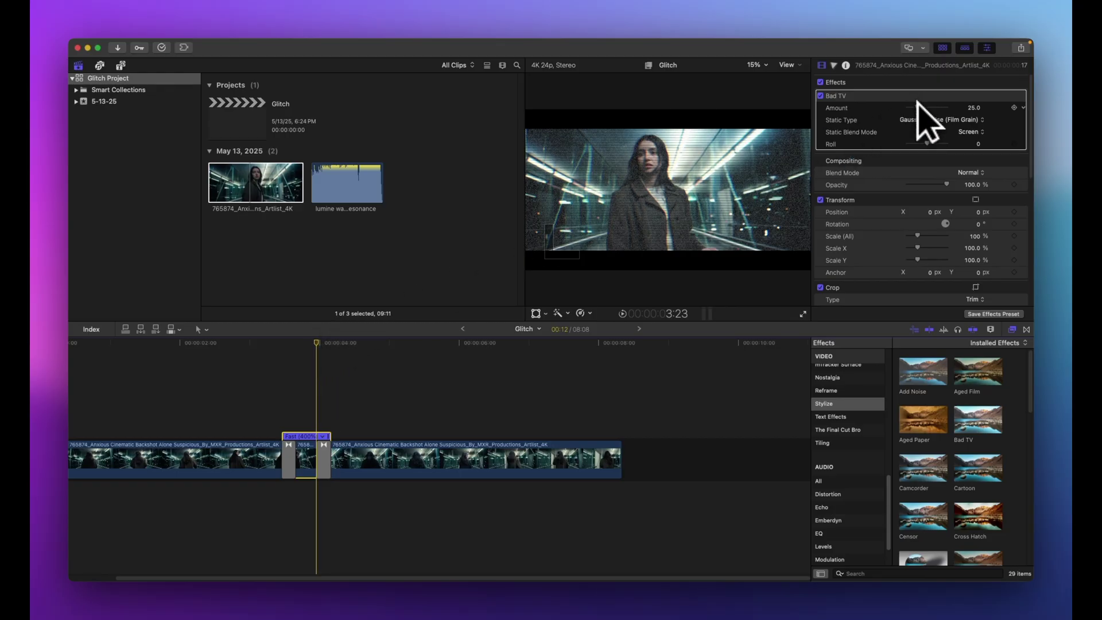
click(973, 109)
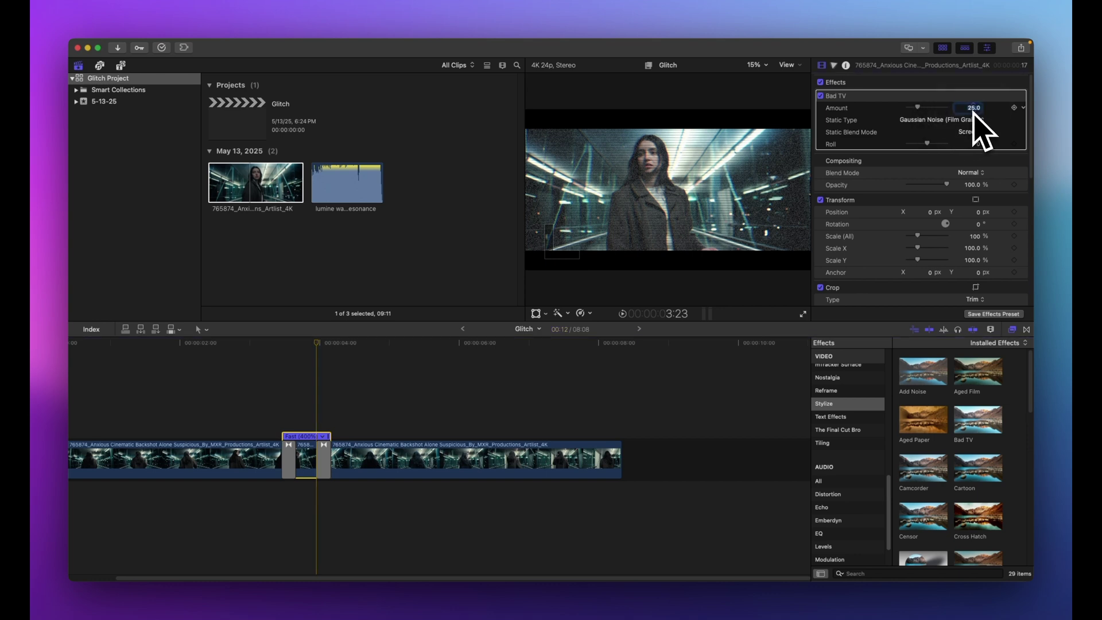
text(60)
key(Return)
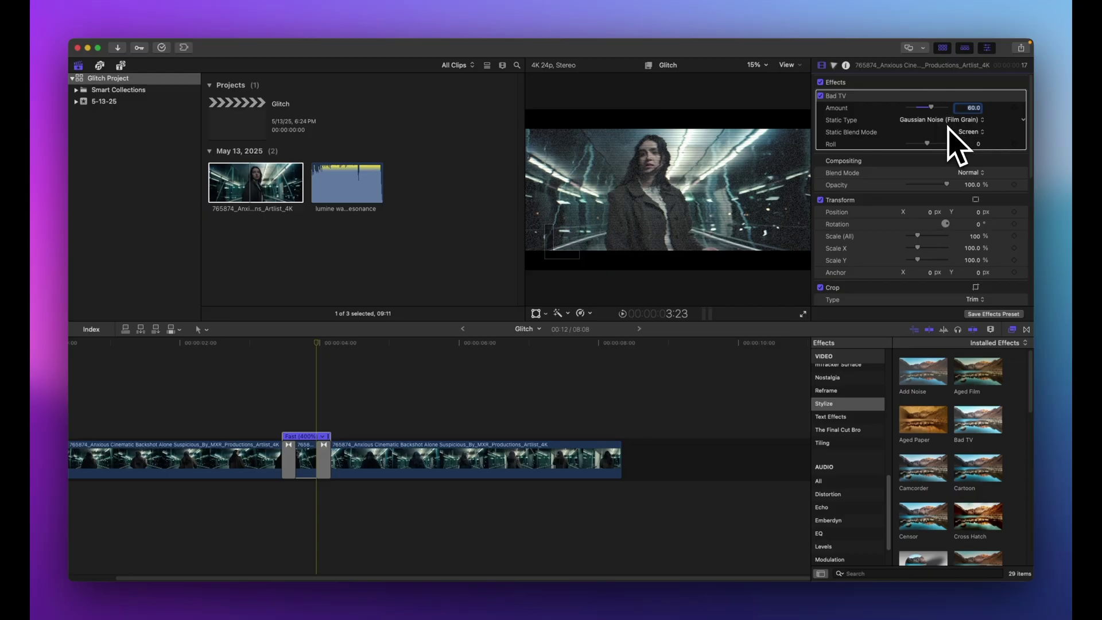
click(948, 122)
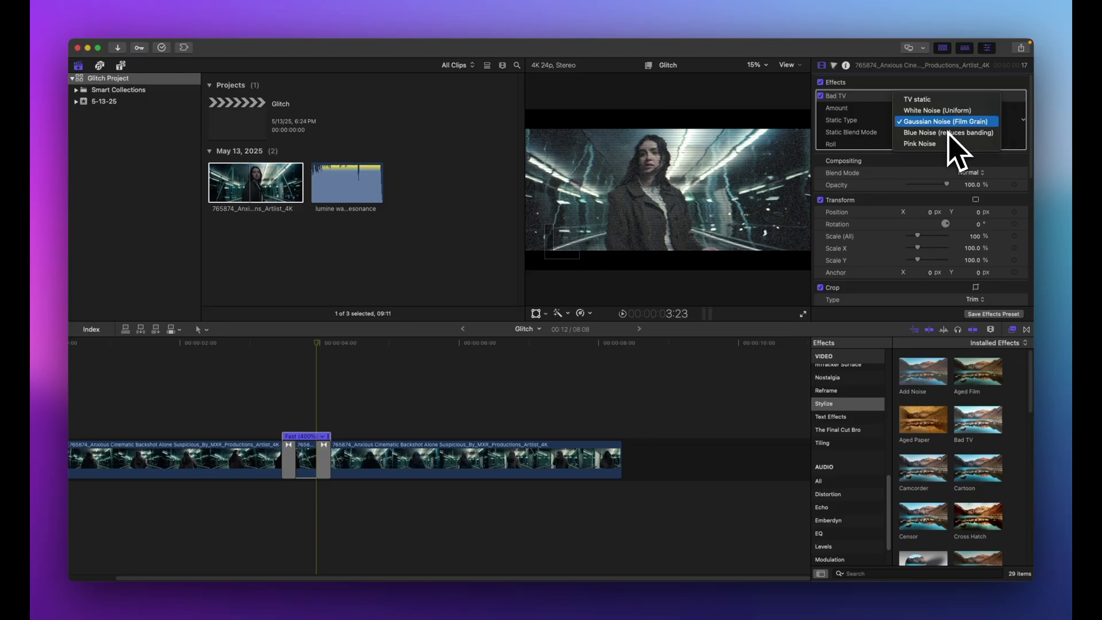
click(918, 135)
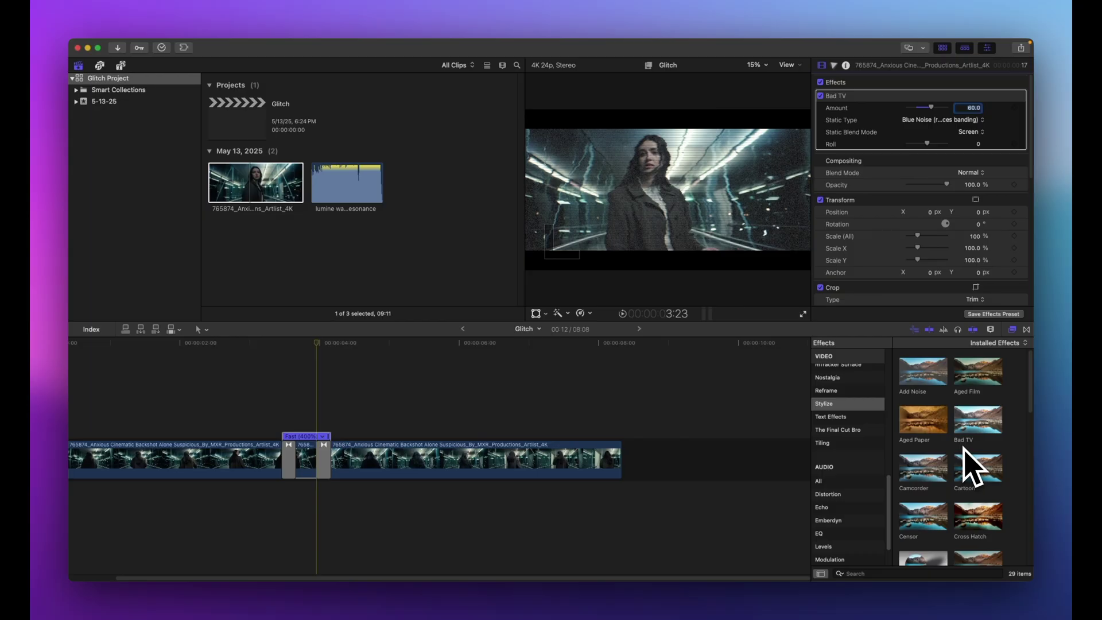
- Apply the Pixellate effect to the sped-up middle clip
scroll(964, 448, down, 5)
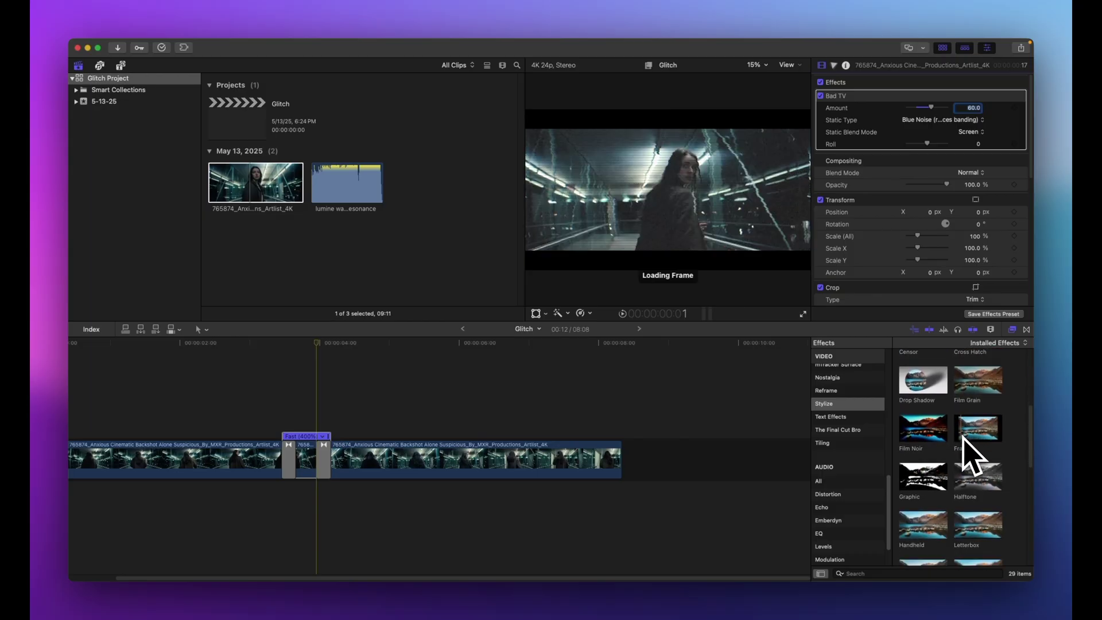
scroll(967, 452, down, 3)
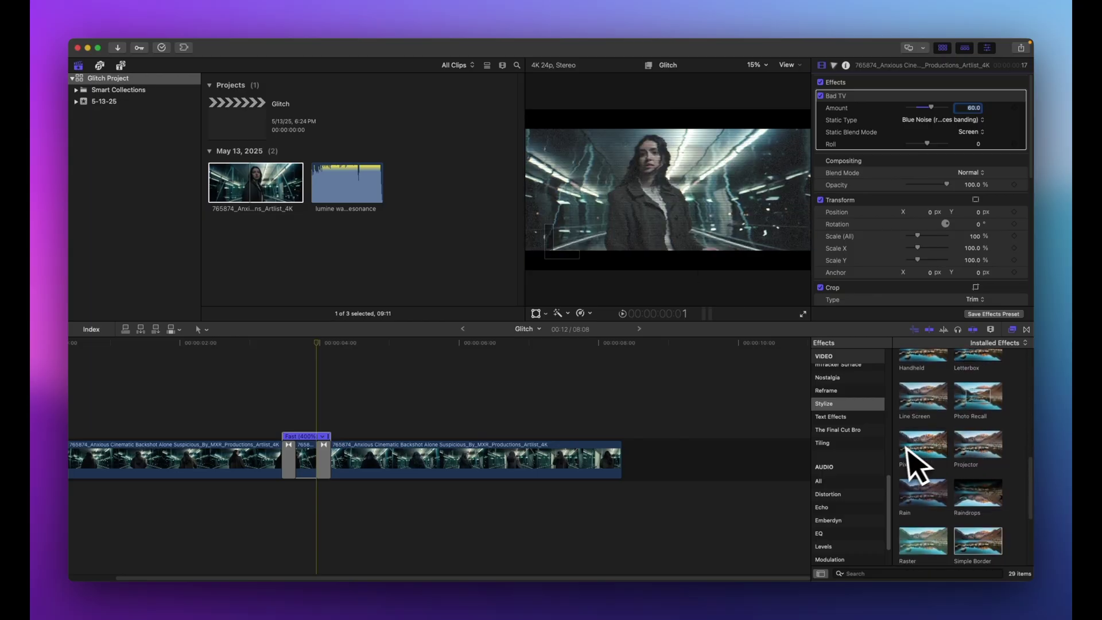
click(922, 441)
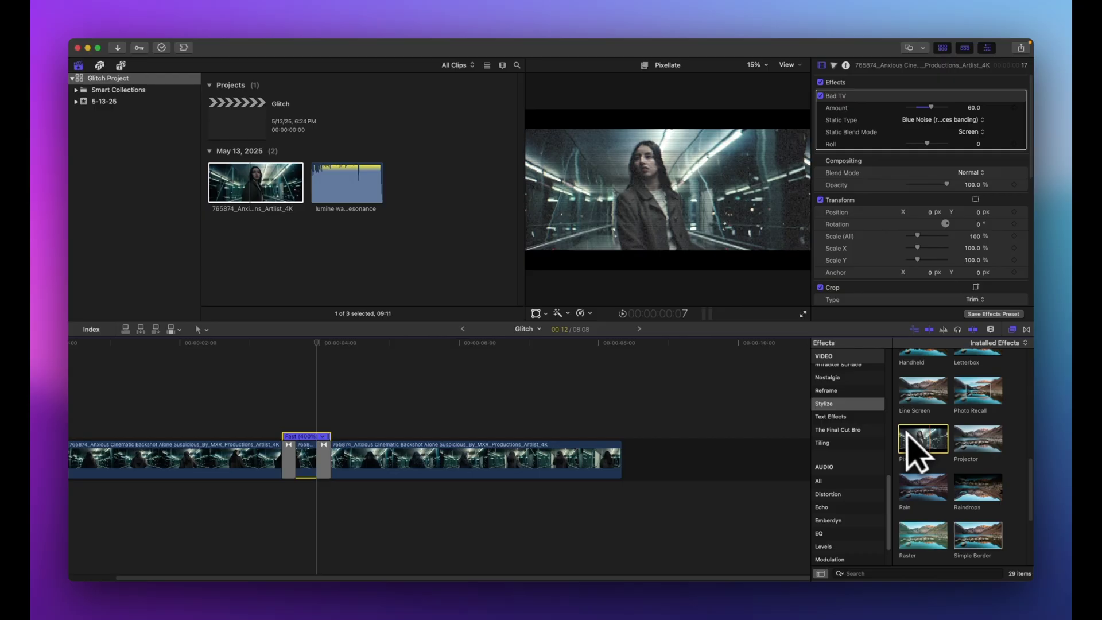
drag(654, 394, 310, 468)
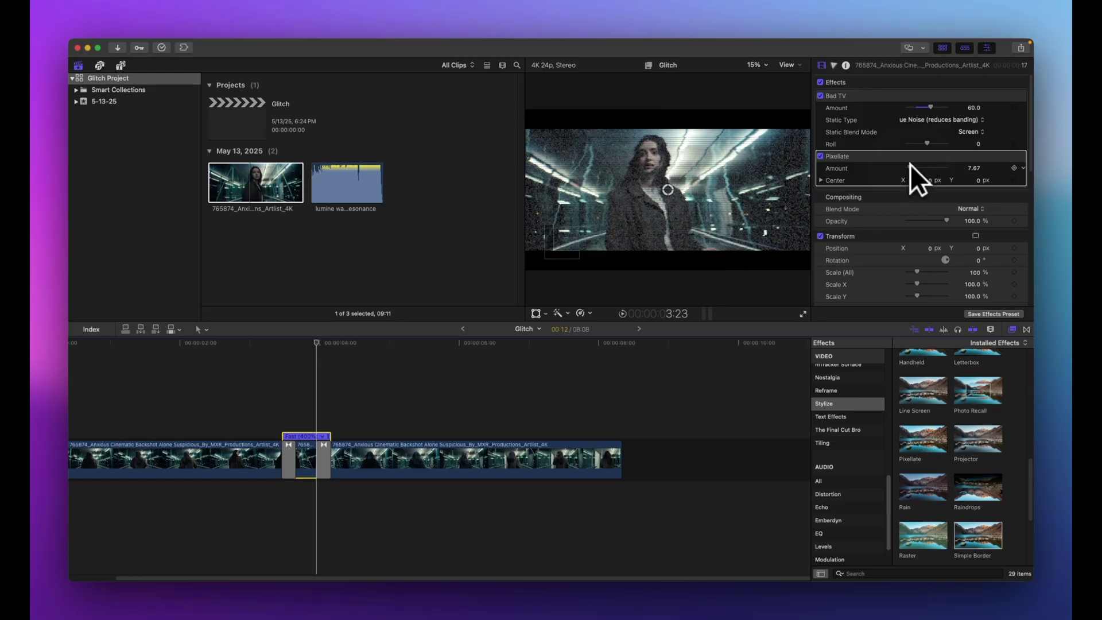
- Set the Pixellate Amount to 5
drag(922, 164, 945, 163)
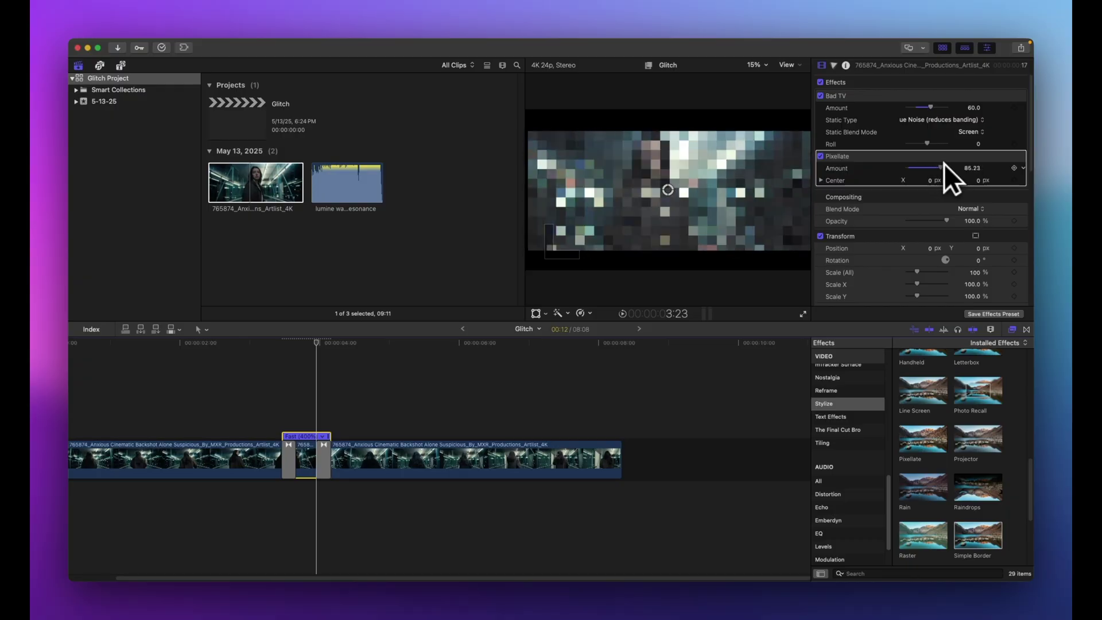
click(904, 161)
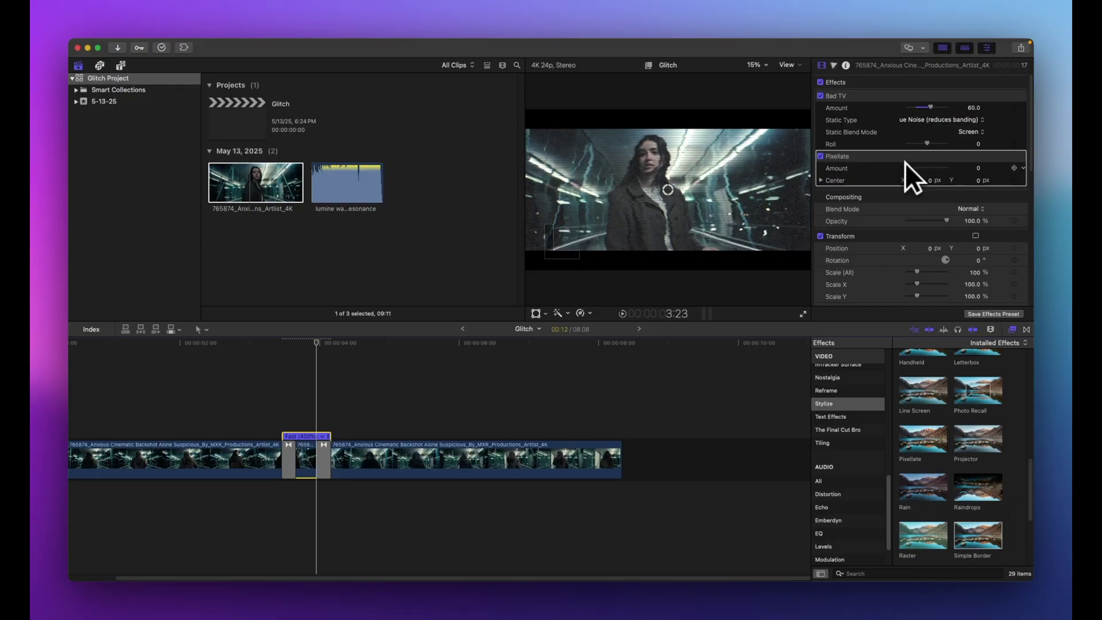
click(909, 164)
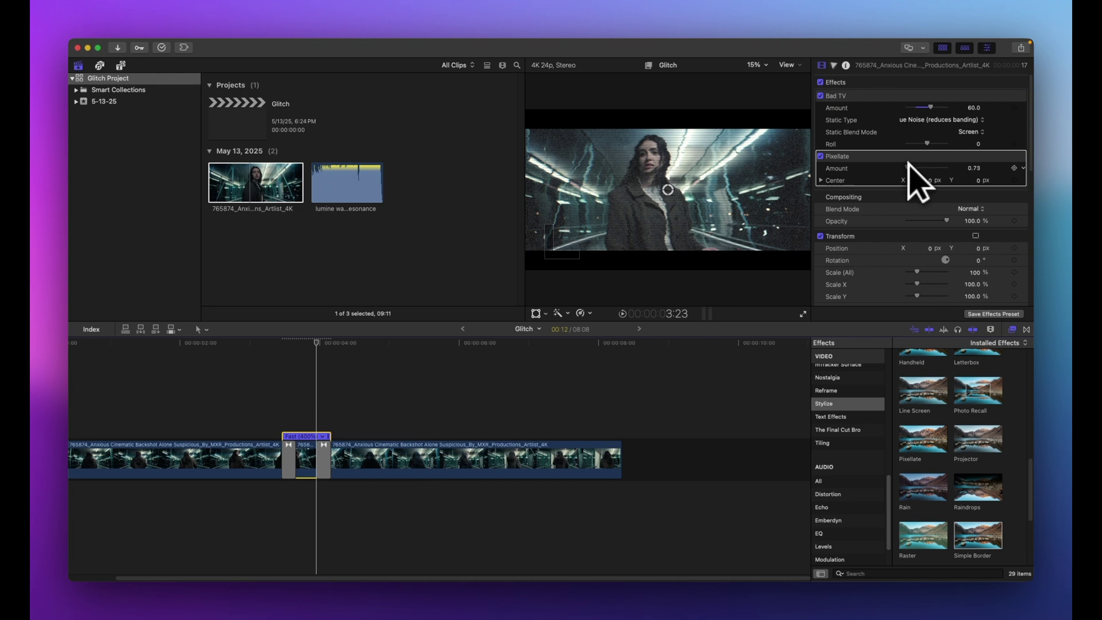
click(975, 167)
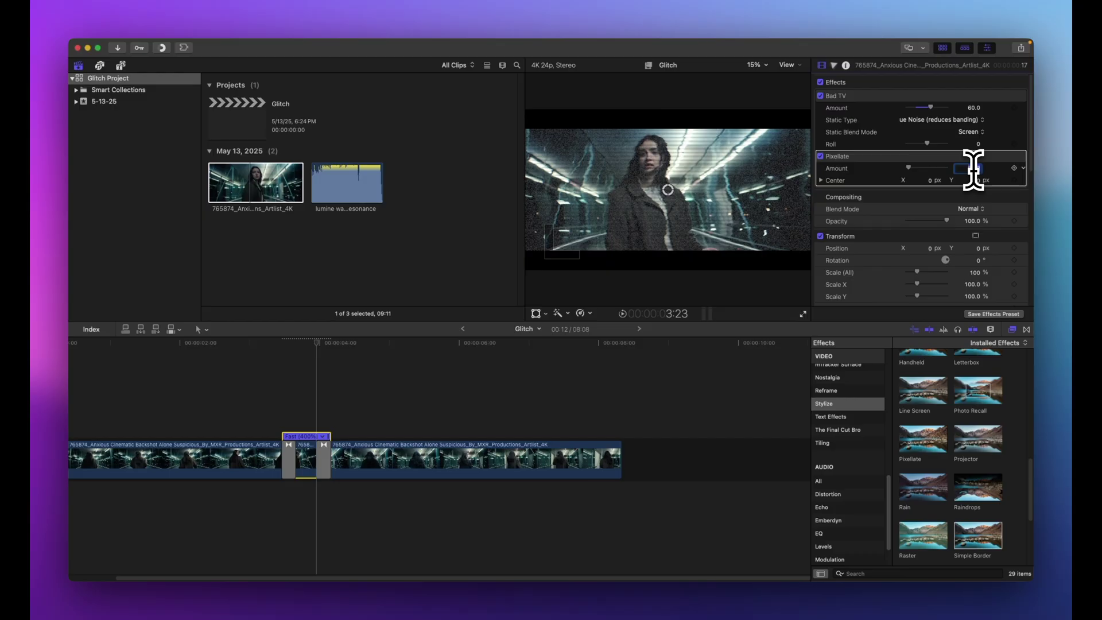
text(5)
key(Return)
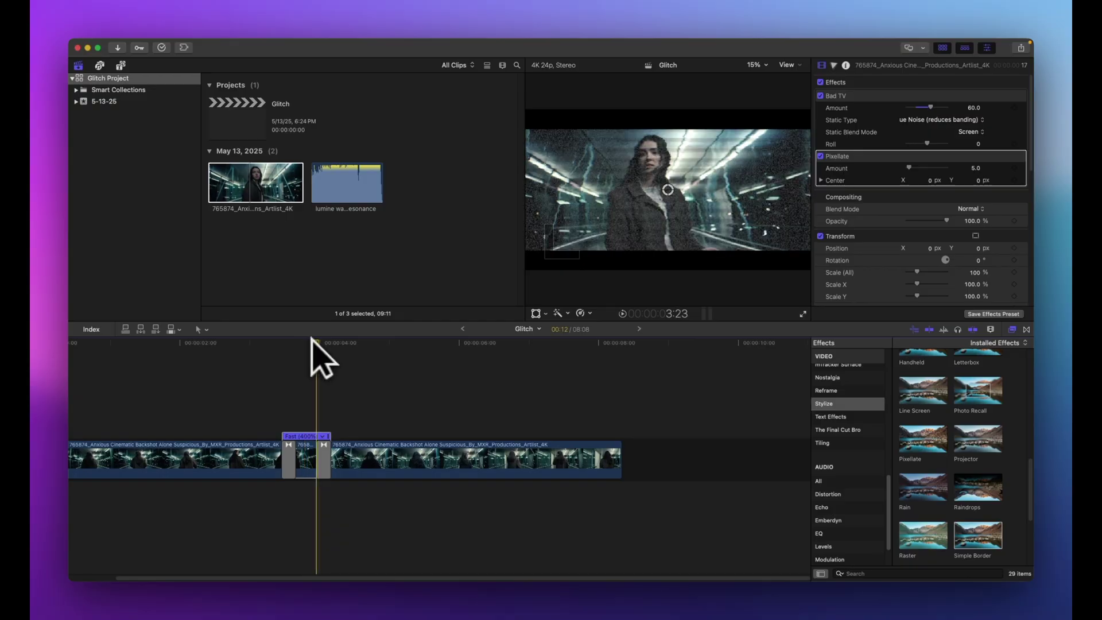
key(j)
click(272, 339)
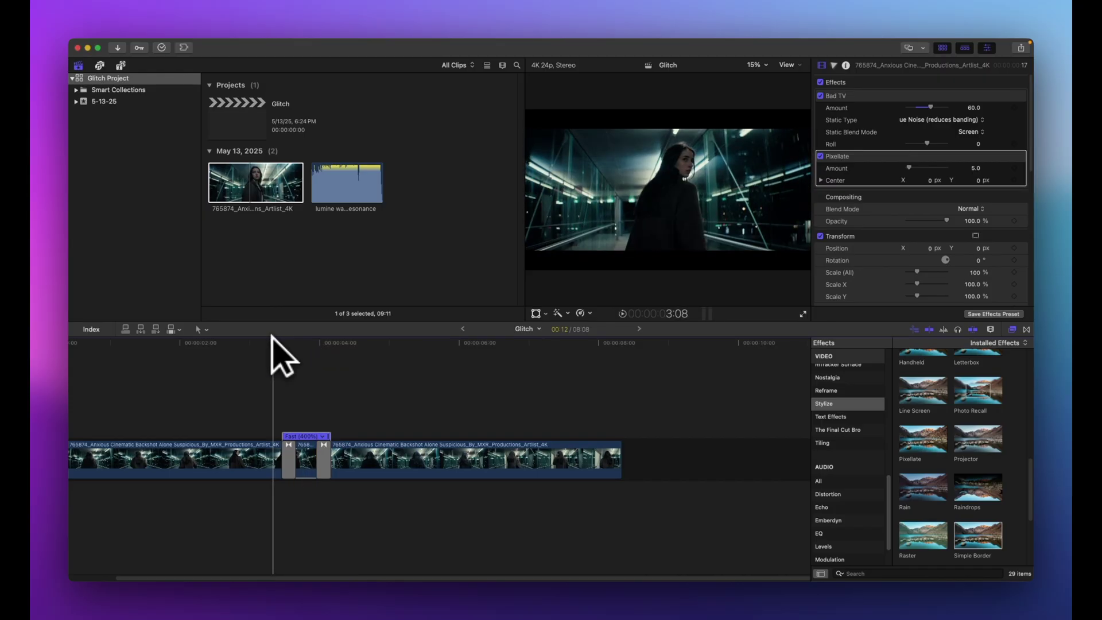
key(space)
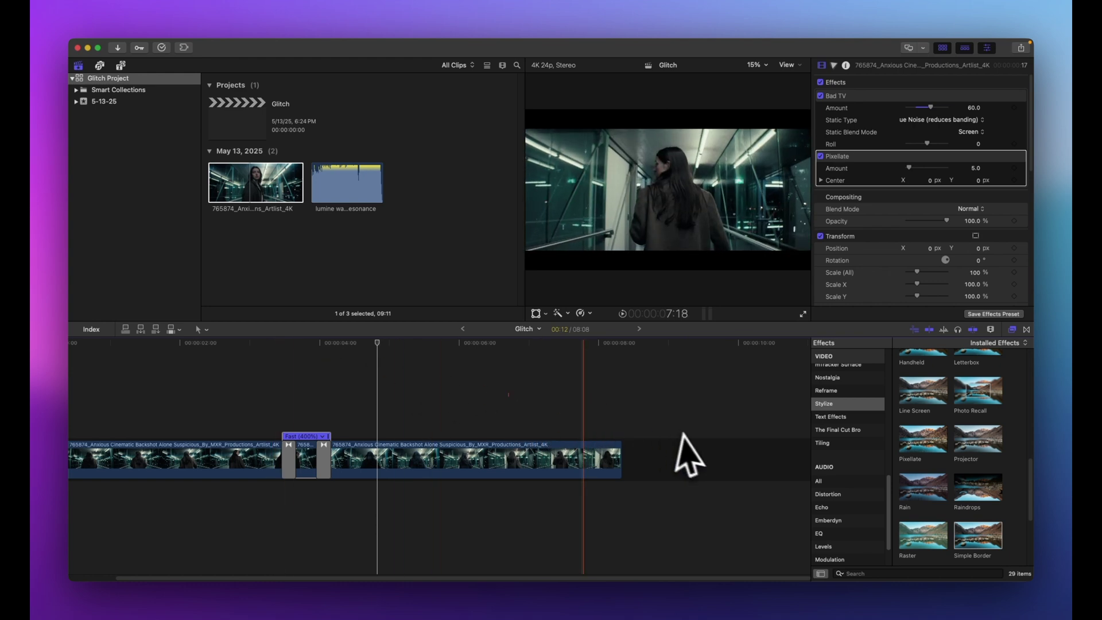
key(space)
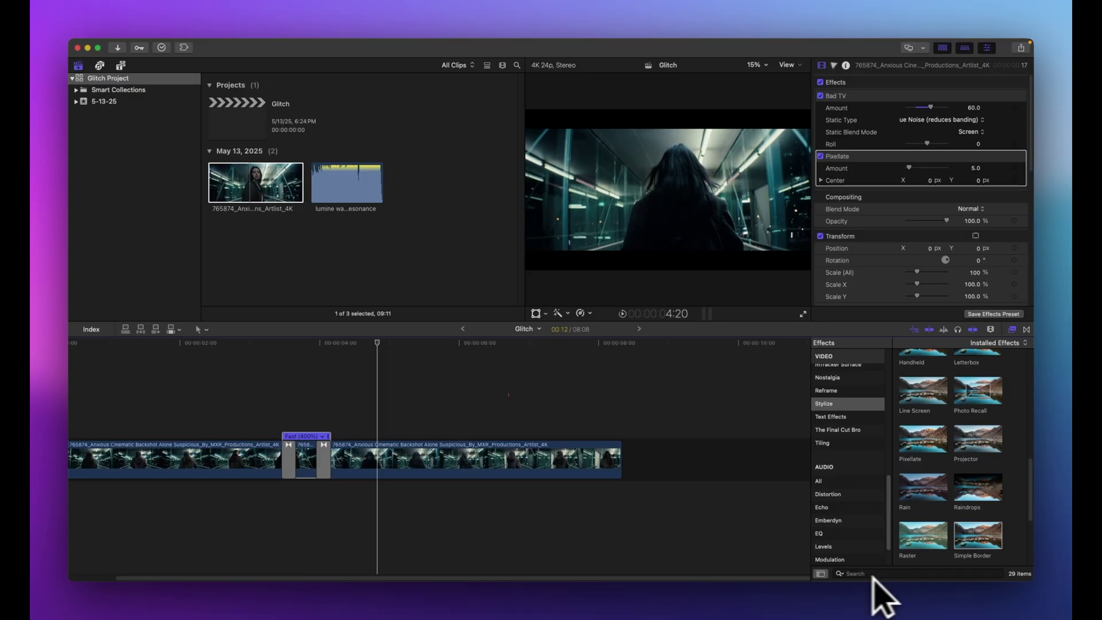
- Apply the Blur category's Prism effect to the middle clip and raise its Amount to 32
scroll(844, 471, up, 10)
click(821, 414)
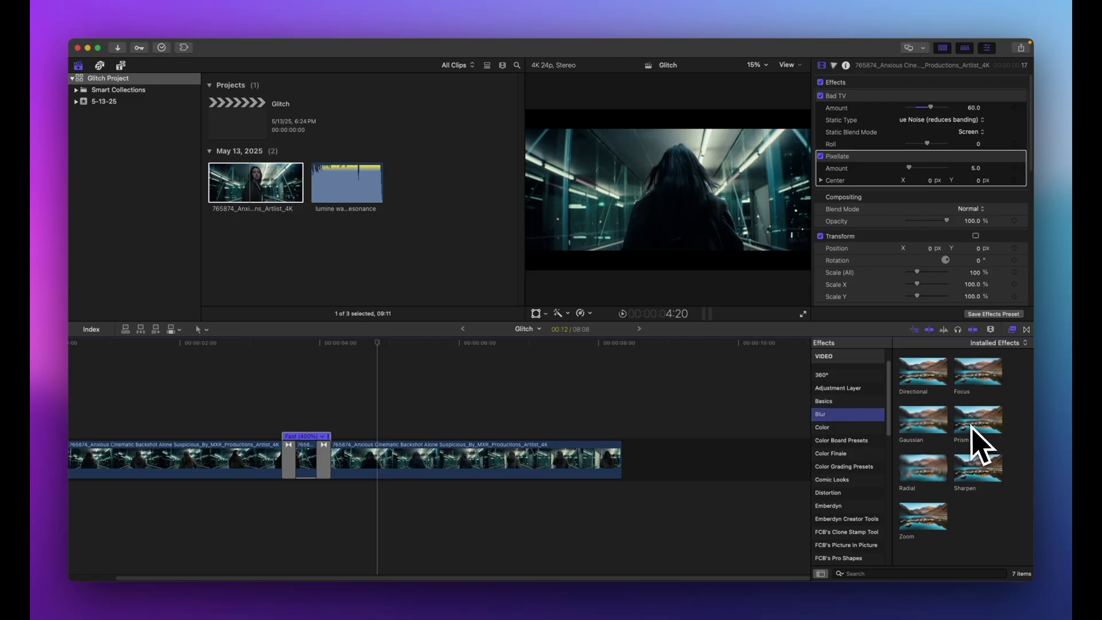
drag(991, 436, 306, 453)
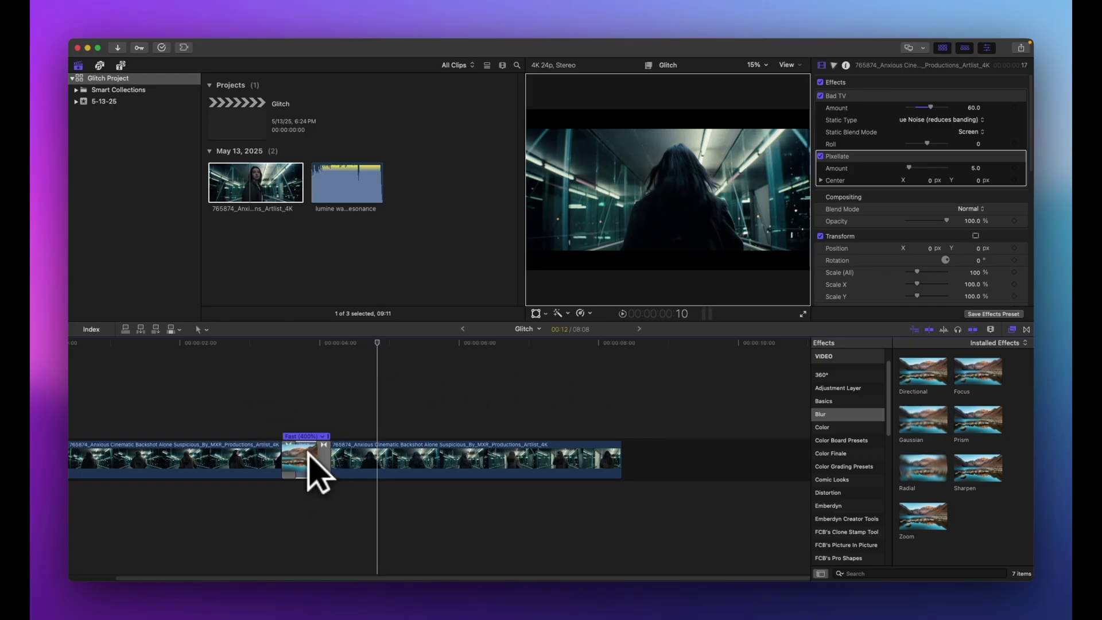
click(304, 352)
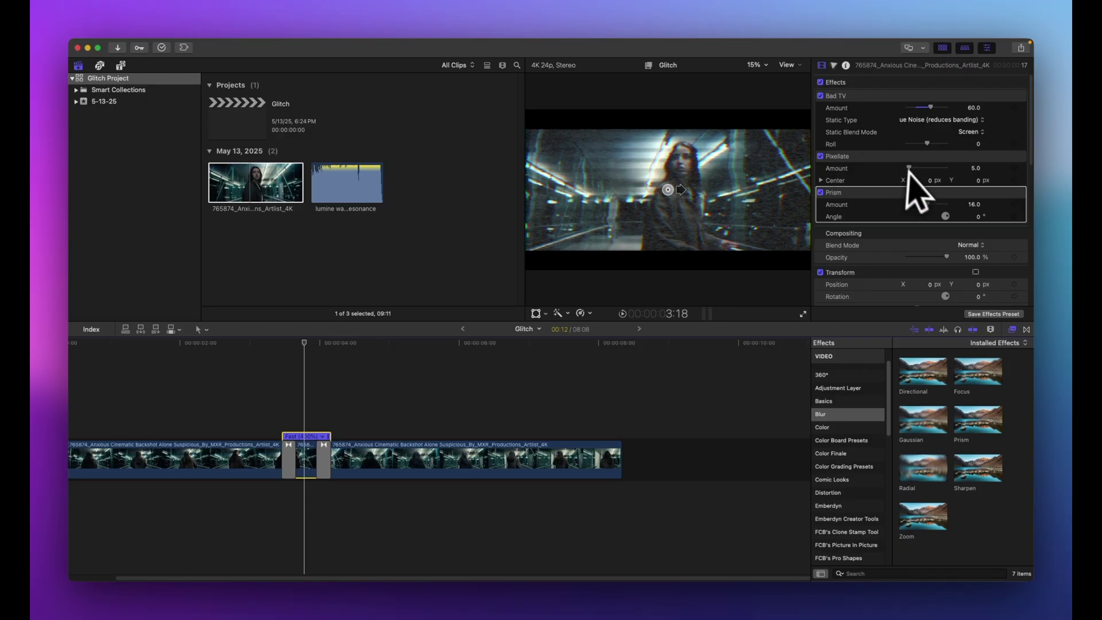
drag(927, 198, 965, 209)
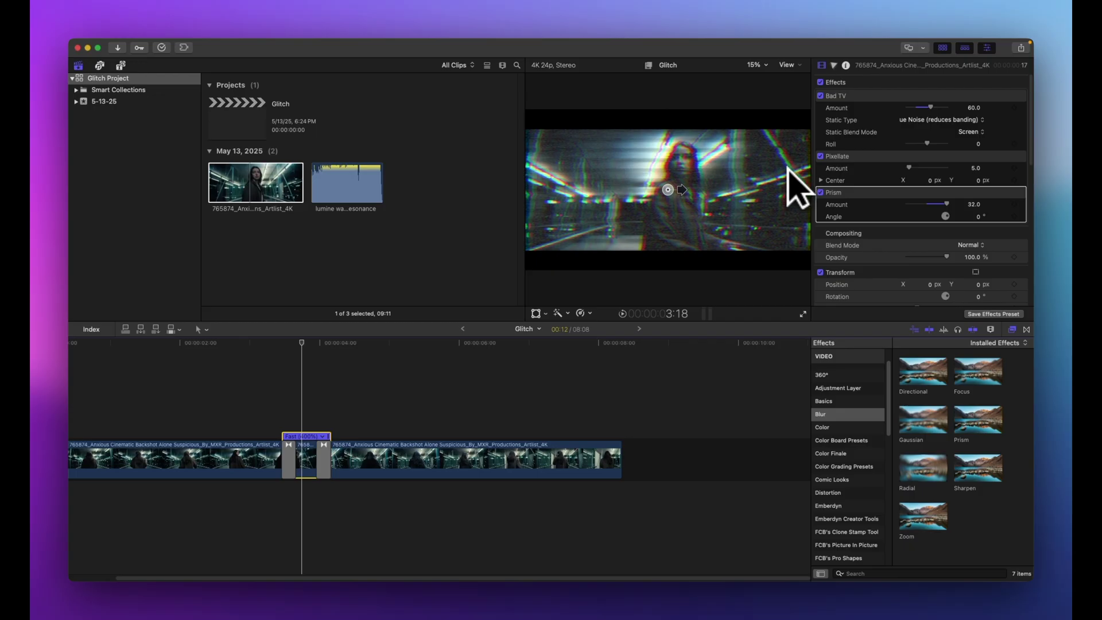
click(844, 409)
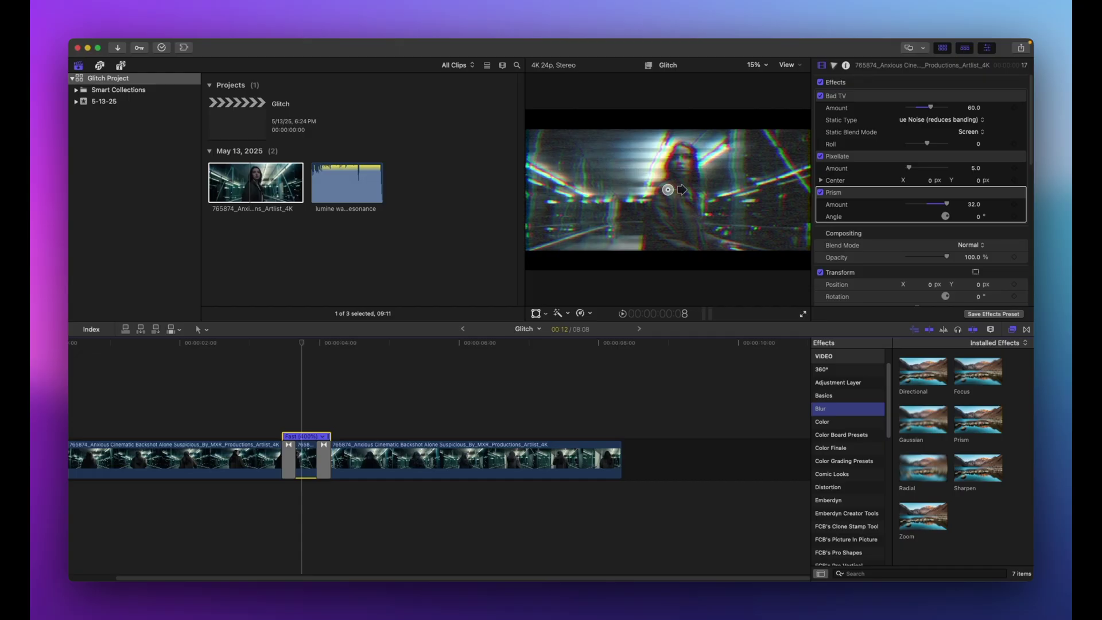
- Apply the Distortion Wave effect to the middle clip with Amount 20
scroll(844, 414, down, 4)
scroll(825, 402, up, 1)
click(828, 400)
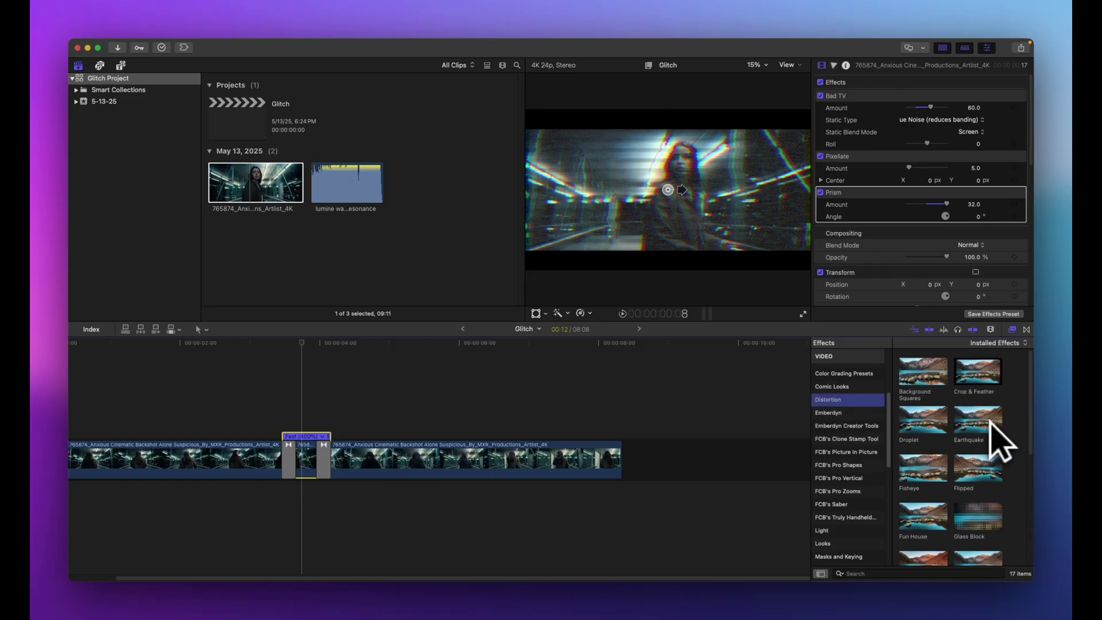
scroll(964, 554, down, 5)
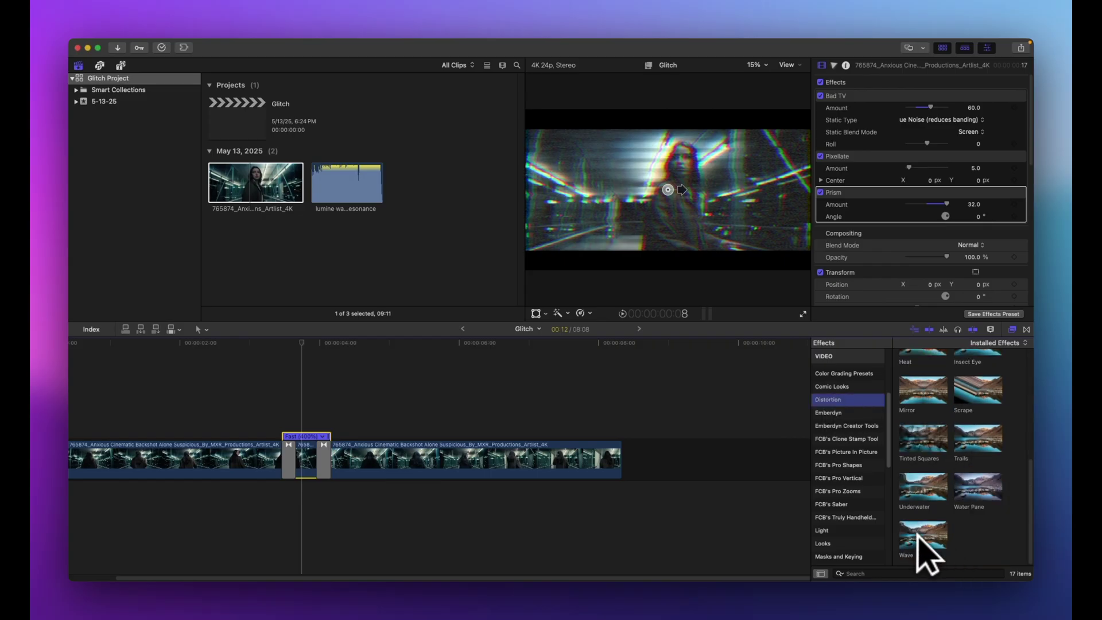
drag(935, 534, 305, 345)
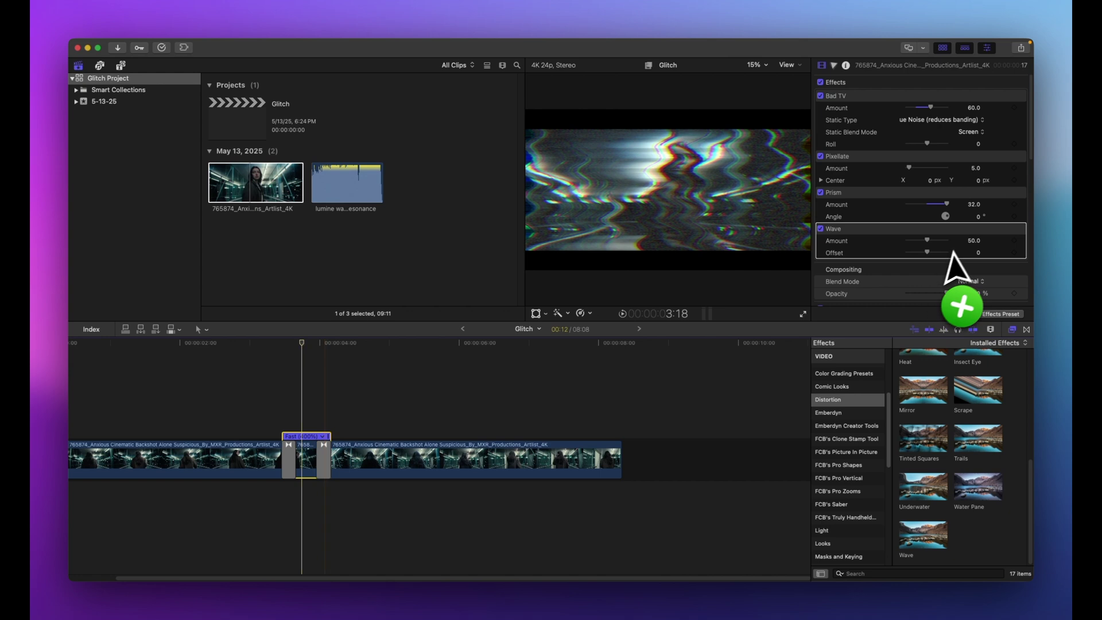
click(974, 241)
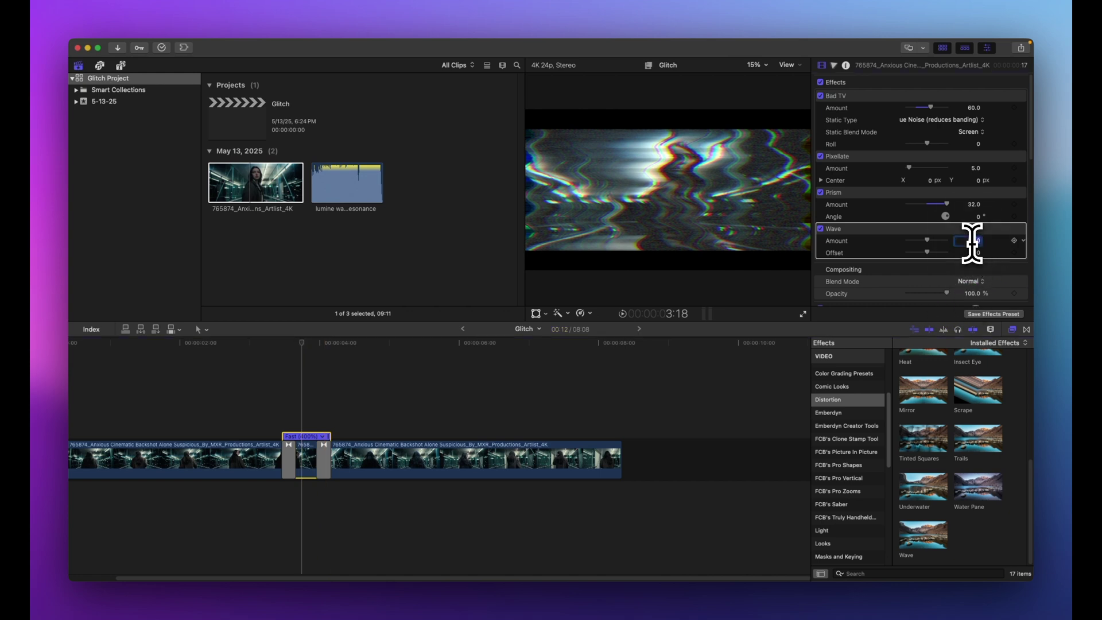
key(Return)
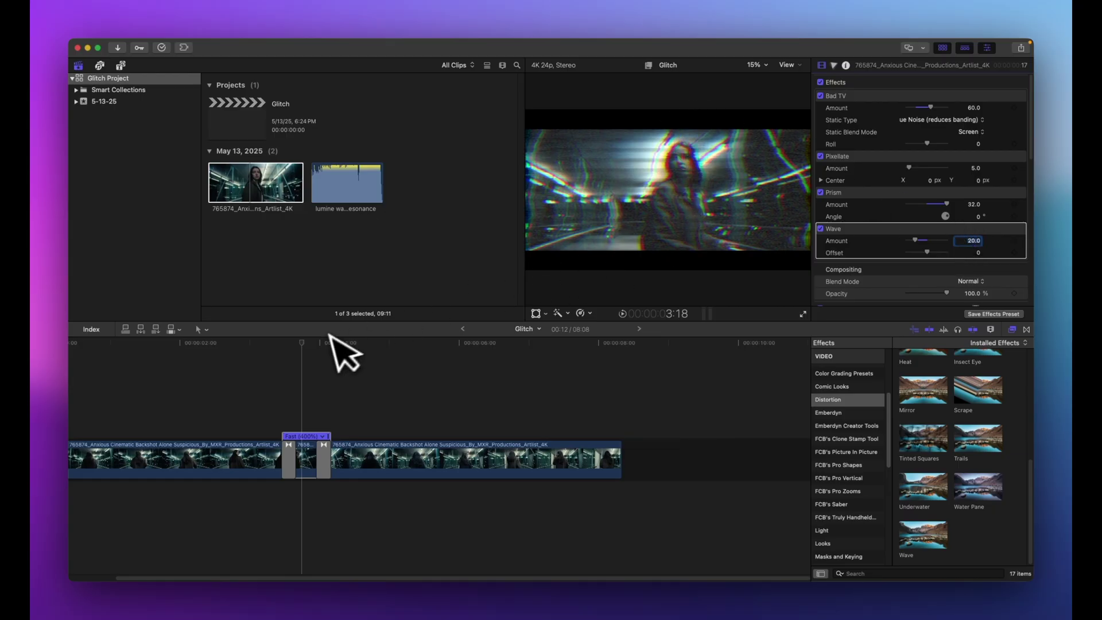
- Play back the glitch section with all four stacked effects
key(space)
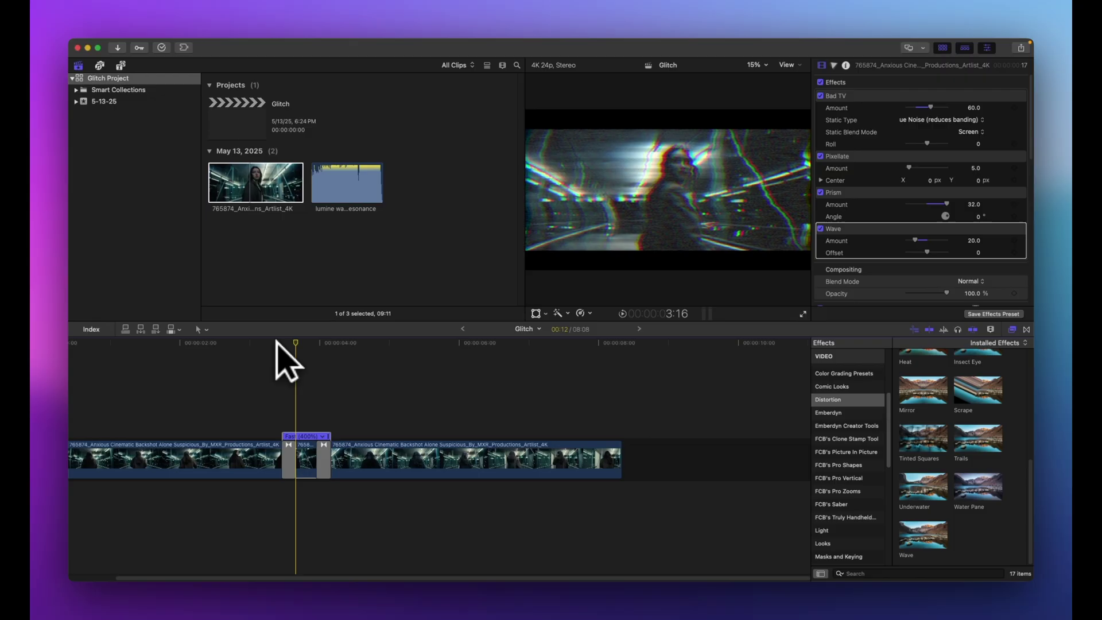
click(278, 343)
key(space)
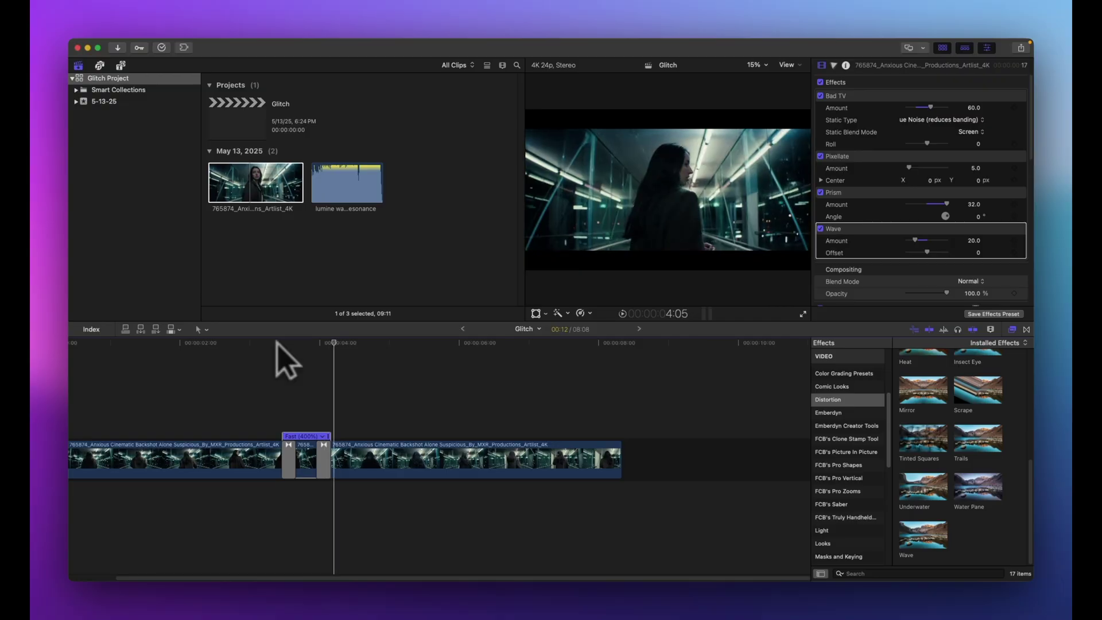
click(239, 343)
drag(239, 349, 243, 350)
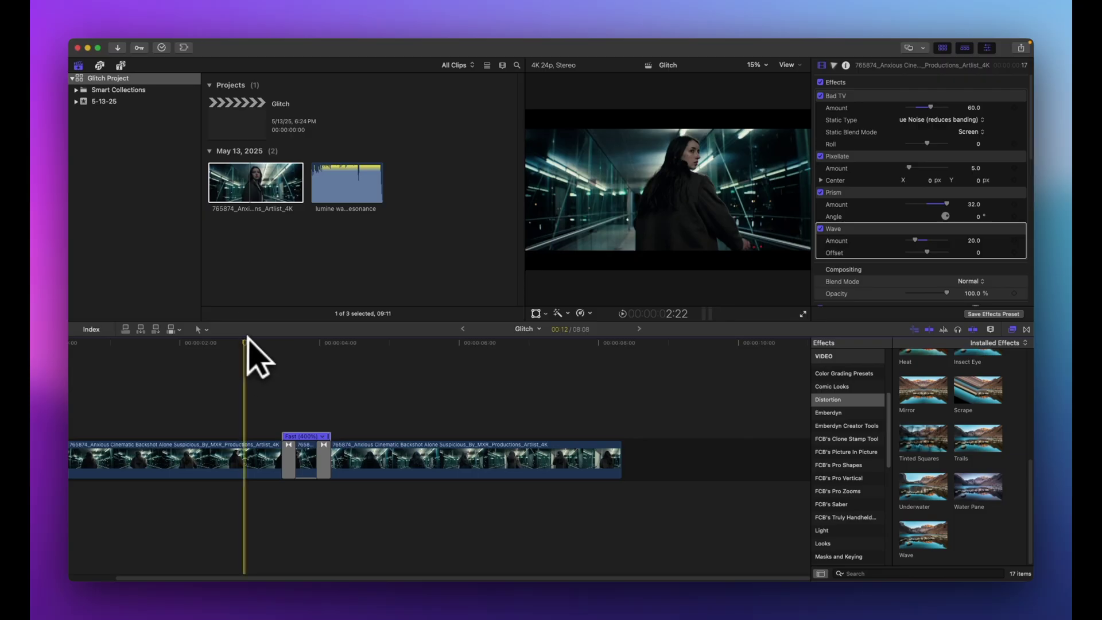
drag(251, 340, 248, 339)
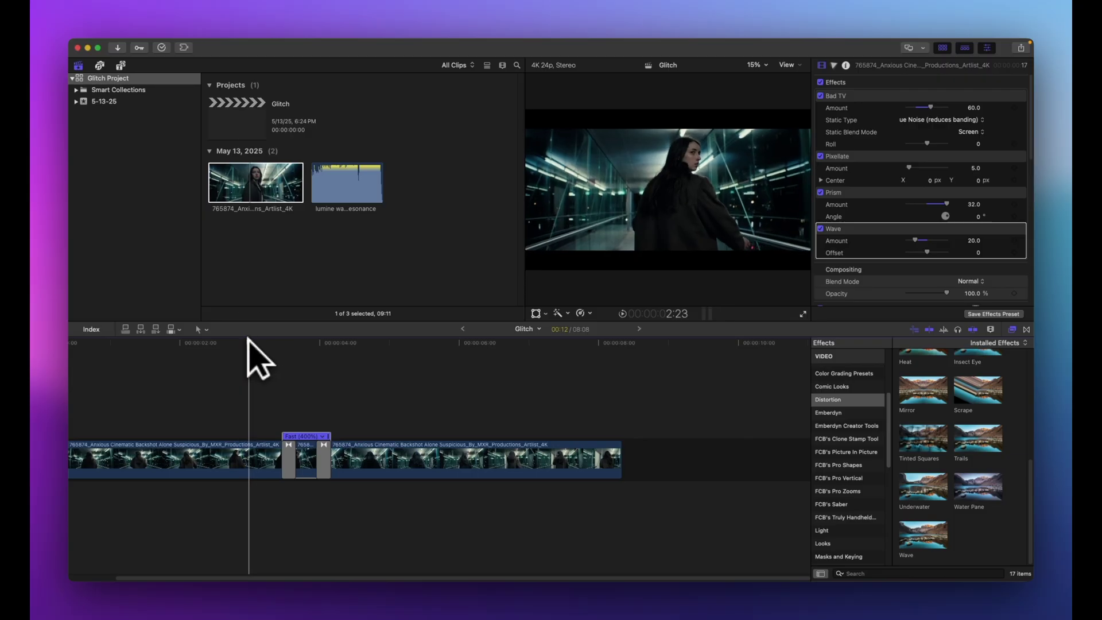
key(space)
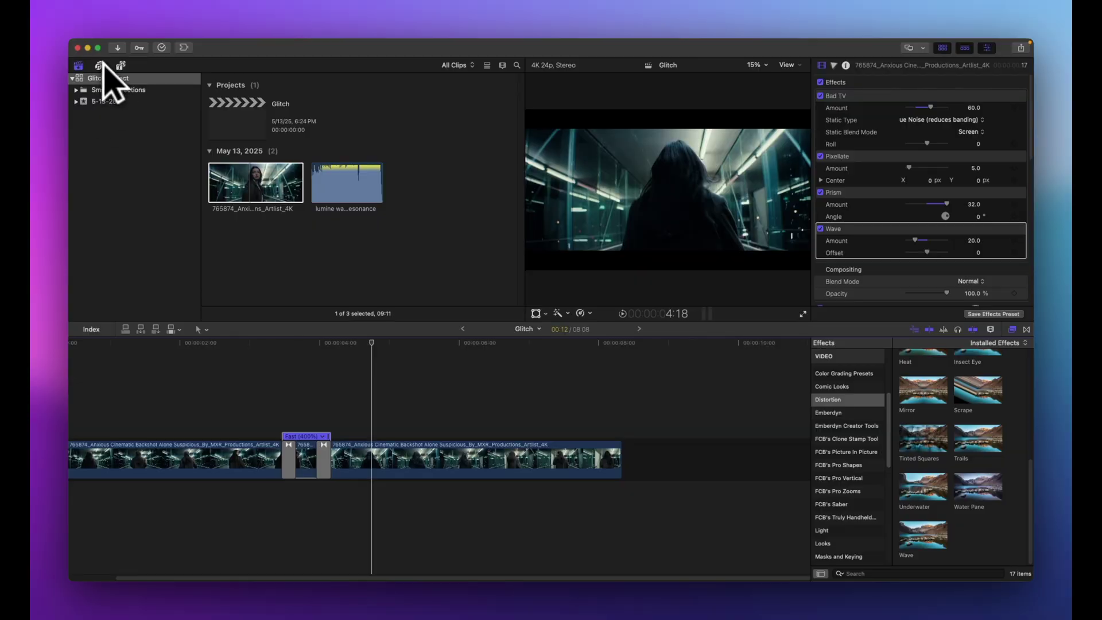
- Find 'Electronic Shutter FX' in Sound Effects and place it under the glitch section
click(100, 65)
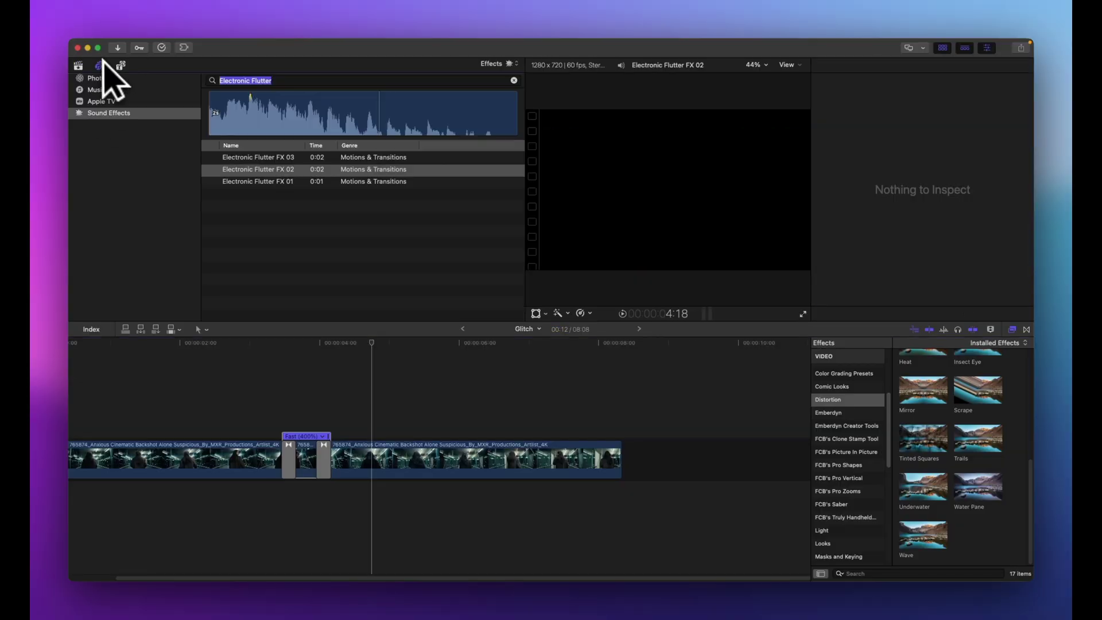
click(103, 115)
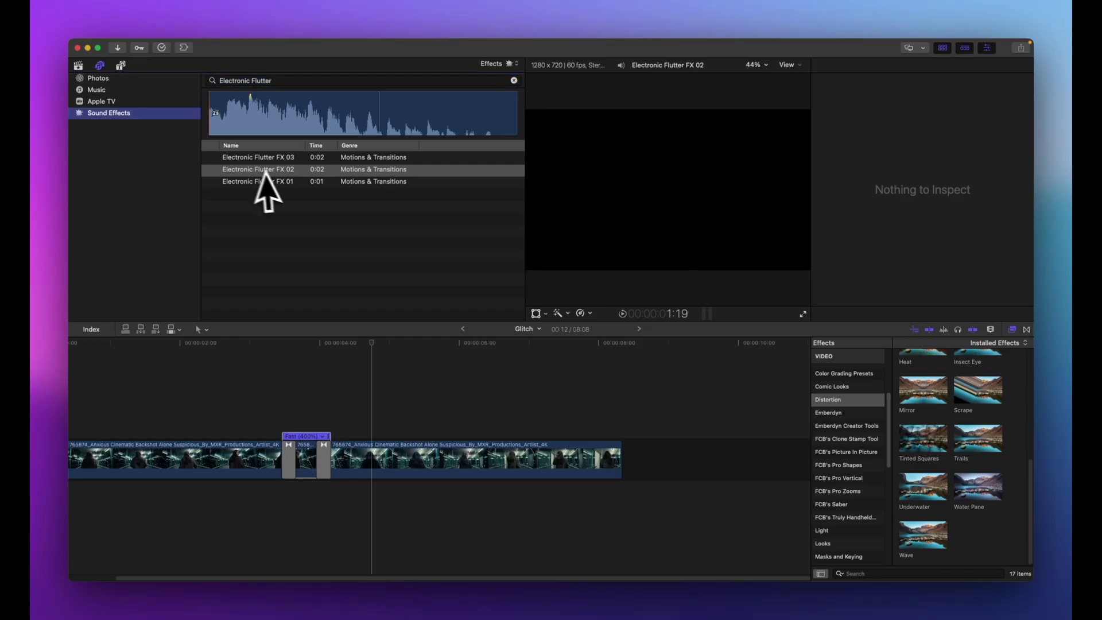
click(514, 80)
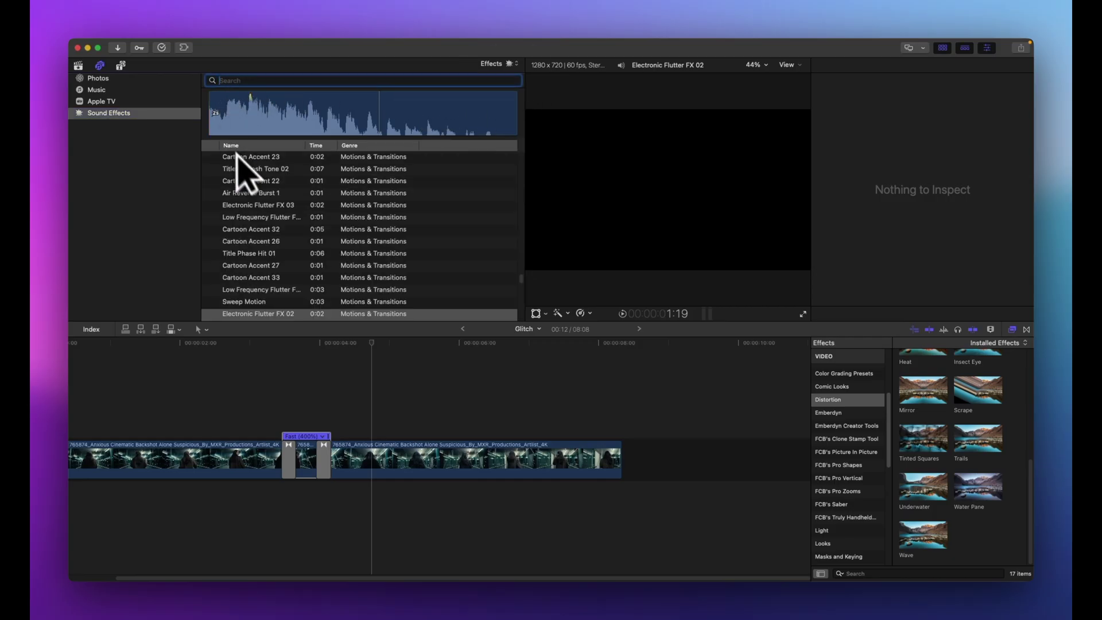
scroll(291, 213, up, 10)
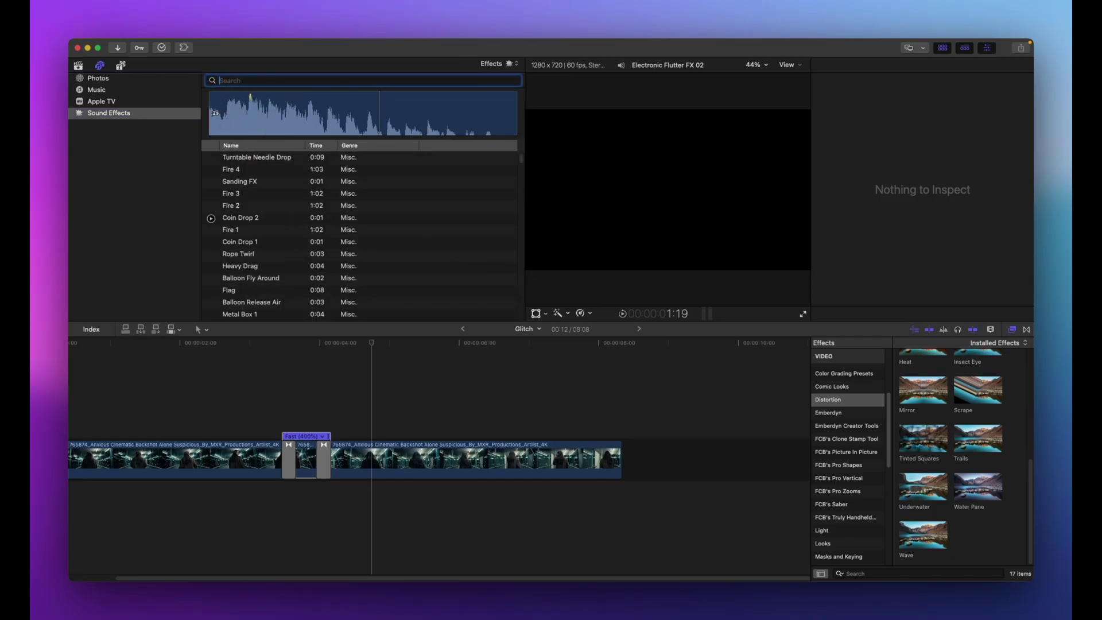
scroll(296, 233, down, 15)
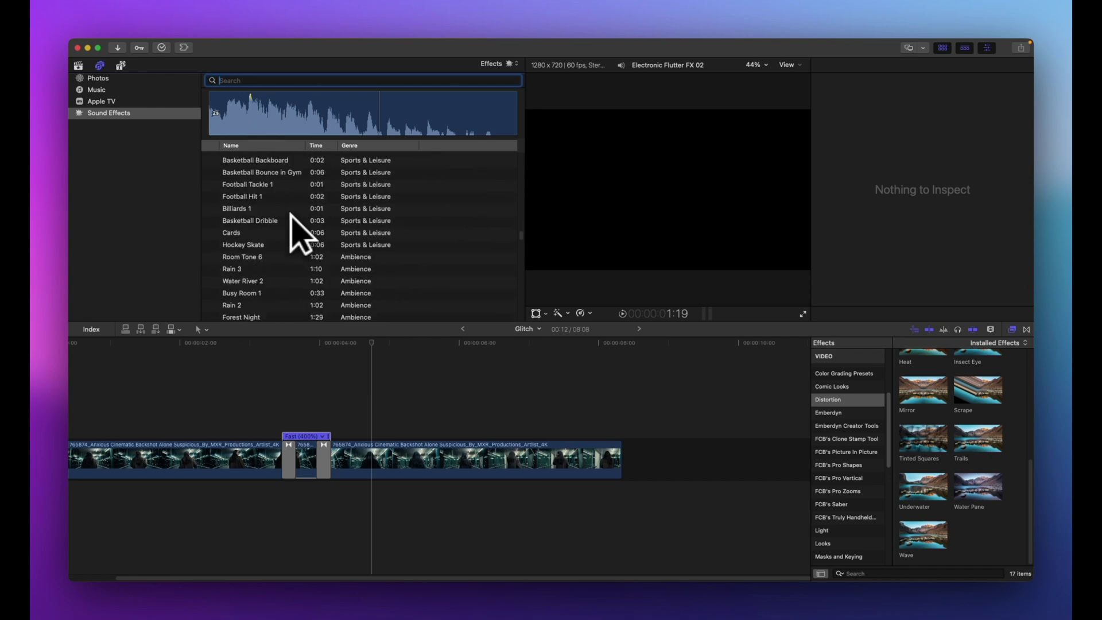
scroll(295, 233, down, 5)
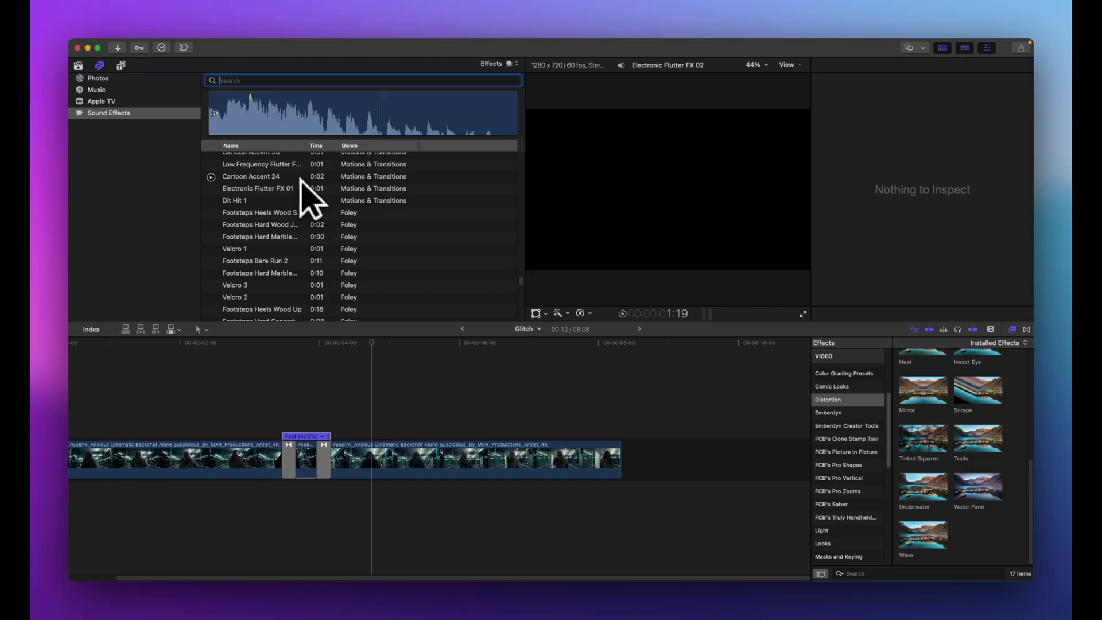
click(268, 81)
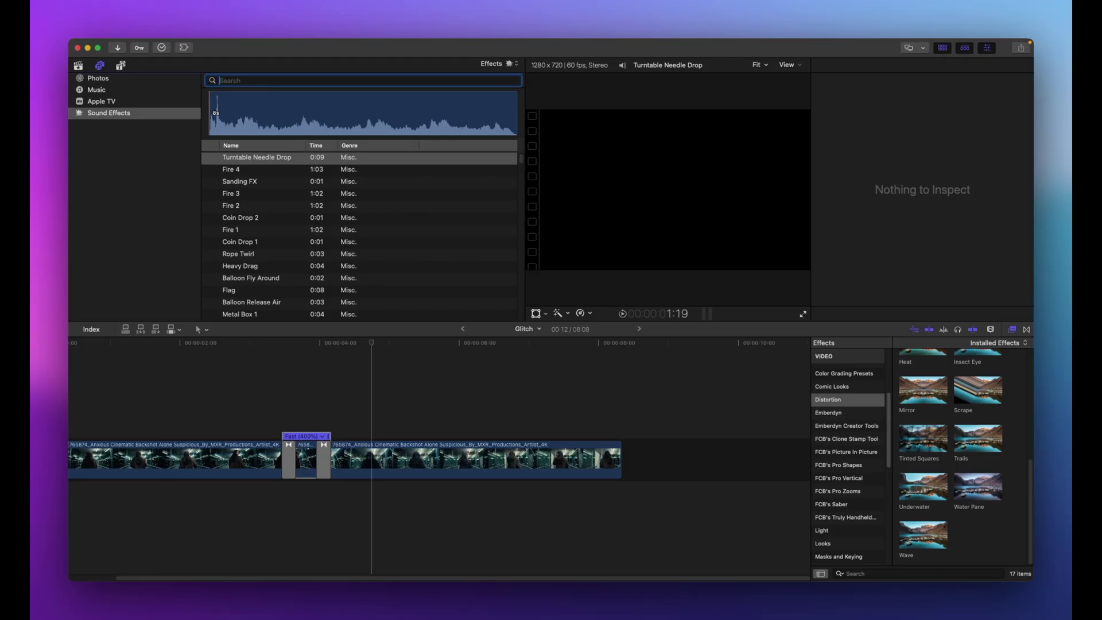
text(Electronic Shutter FX)
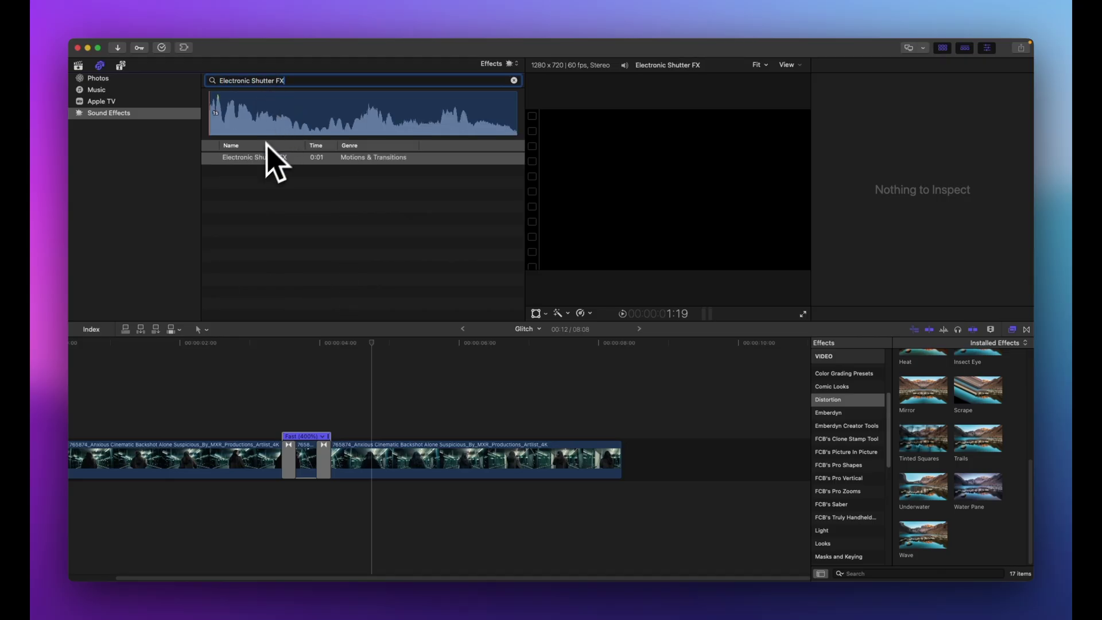
drag(255, 160, 299, 508)
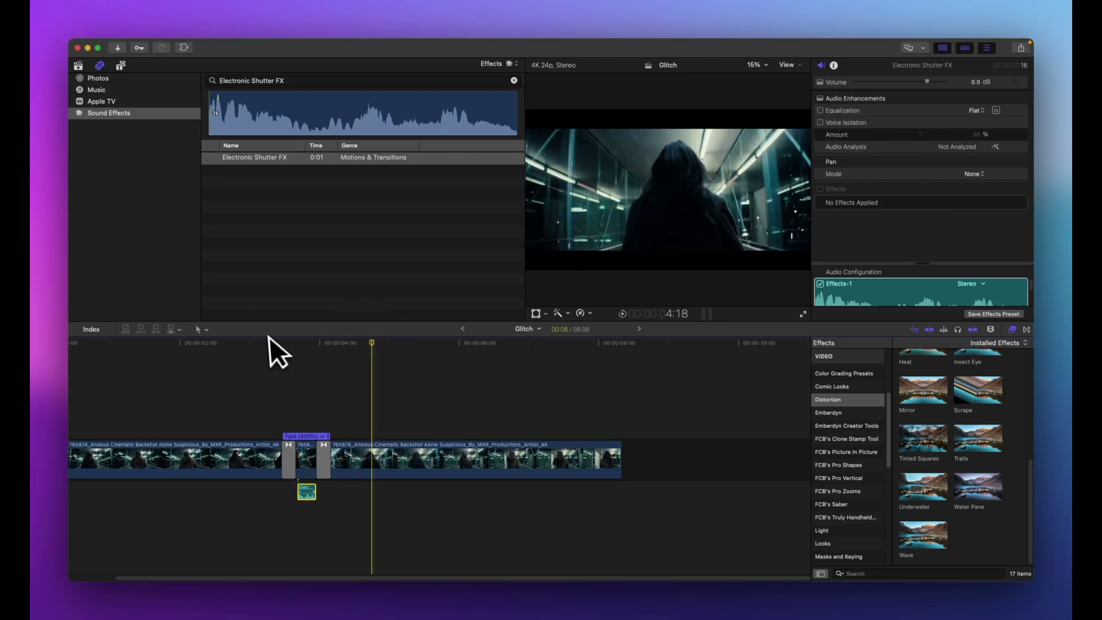
- Preview the glitch section and lower the shutter sound's volume to -5 dB
click(271, 399)
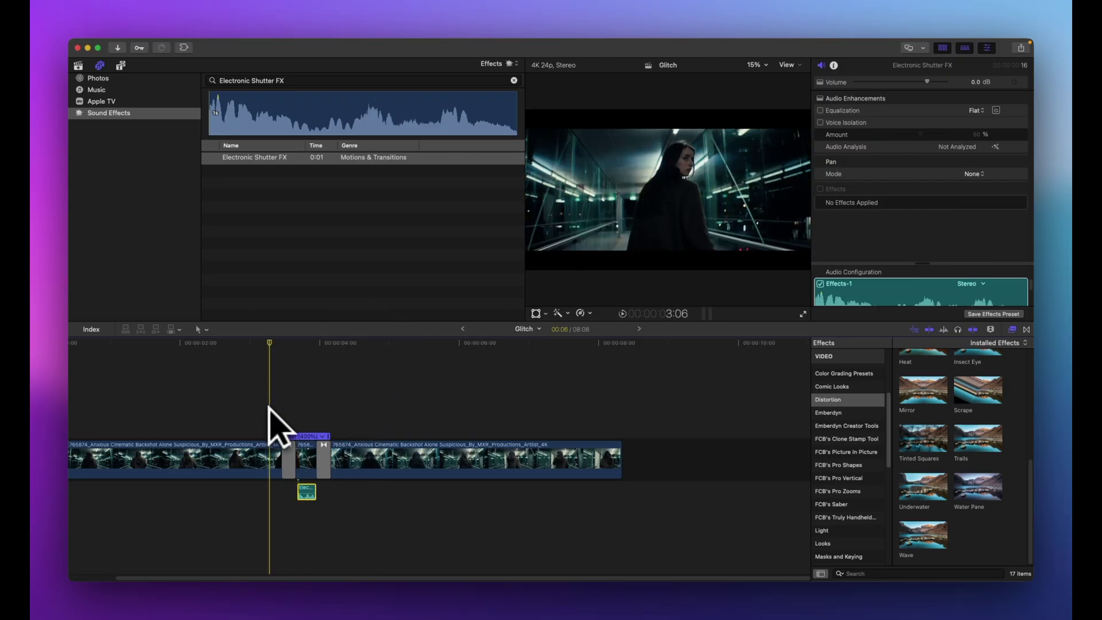
key(space)
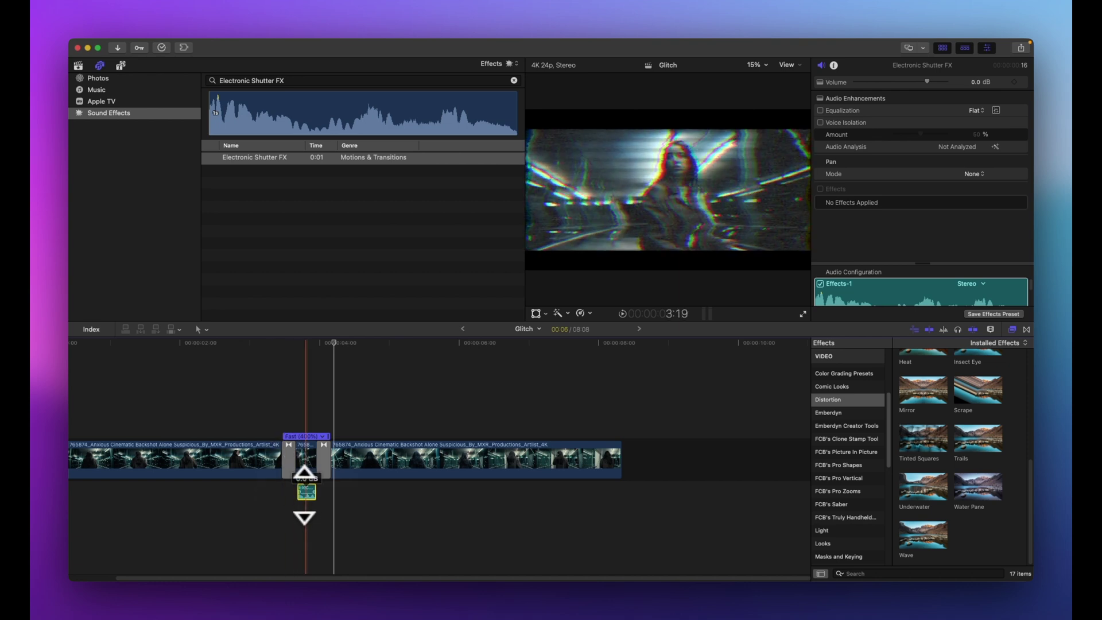
drag(304, 496, 304, 499)
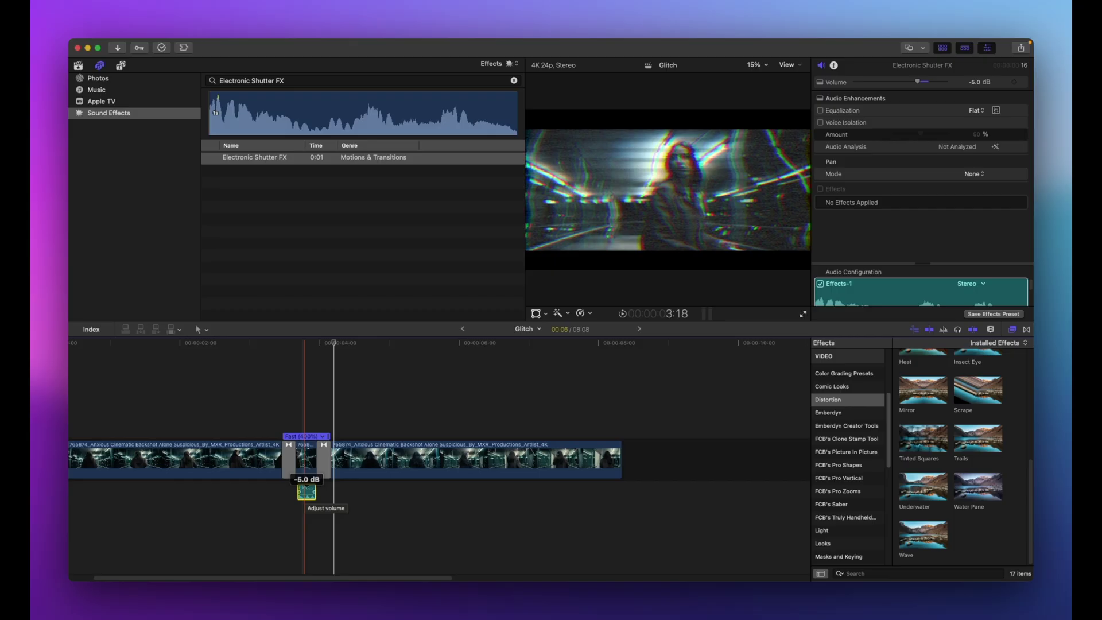
double_click(297, 81)
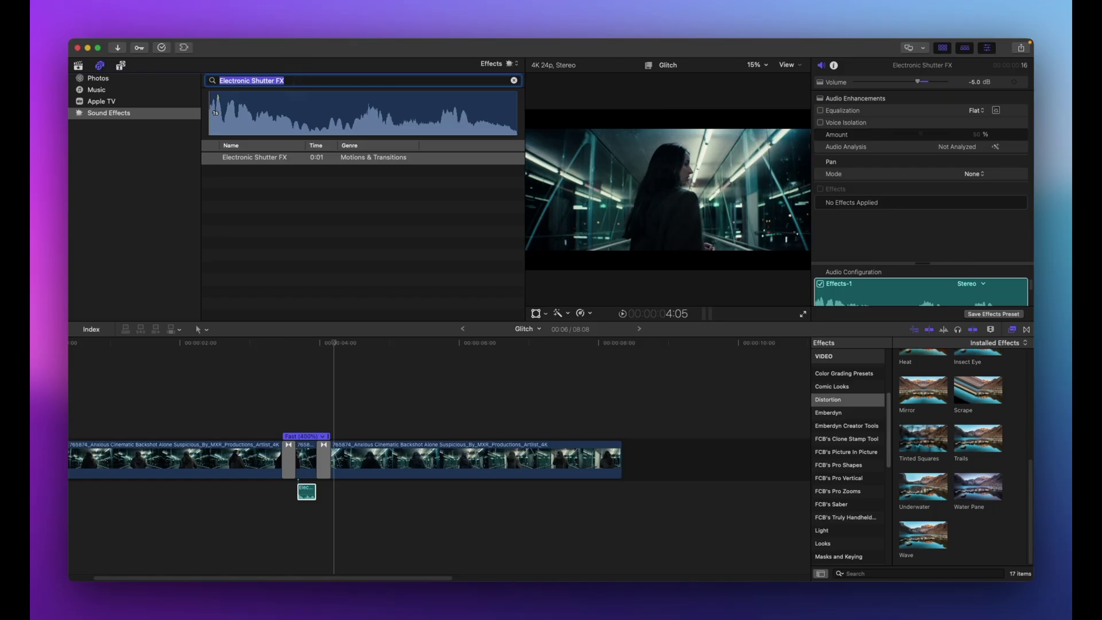
- Place Electrical Noise 4 below the shutter sound, trimmed to end with the glitch section
text(Electrical Noise 4)
click(210, 156)
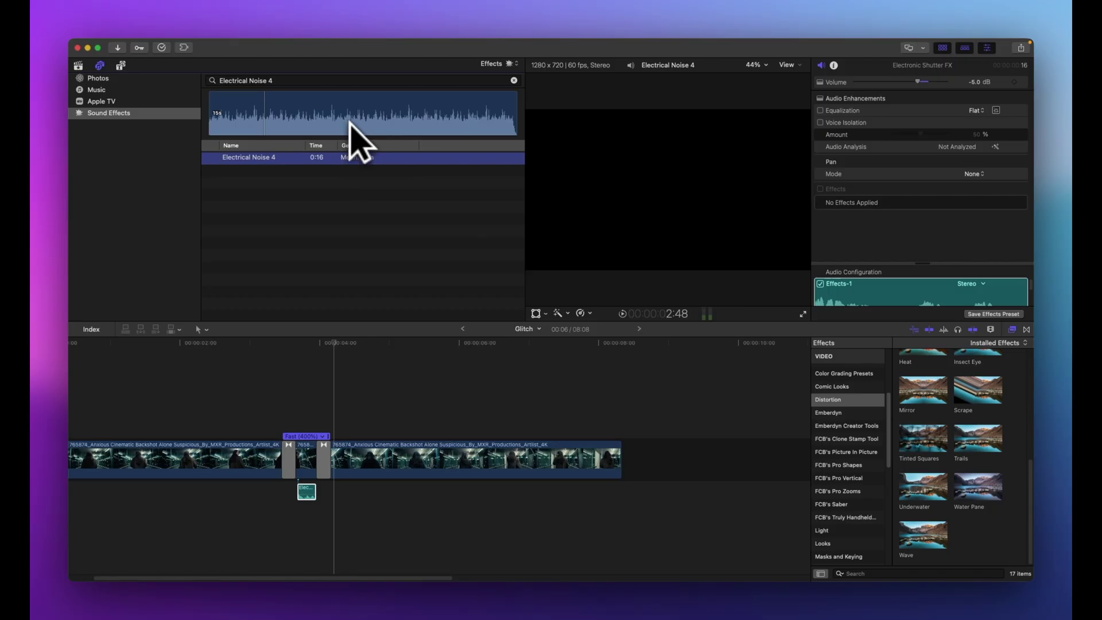
drag(271, 160, 333, 339)
click(330, 341)
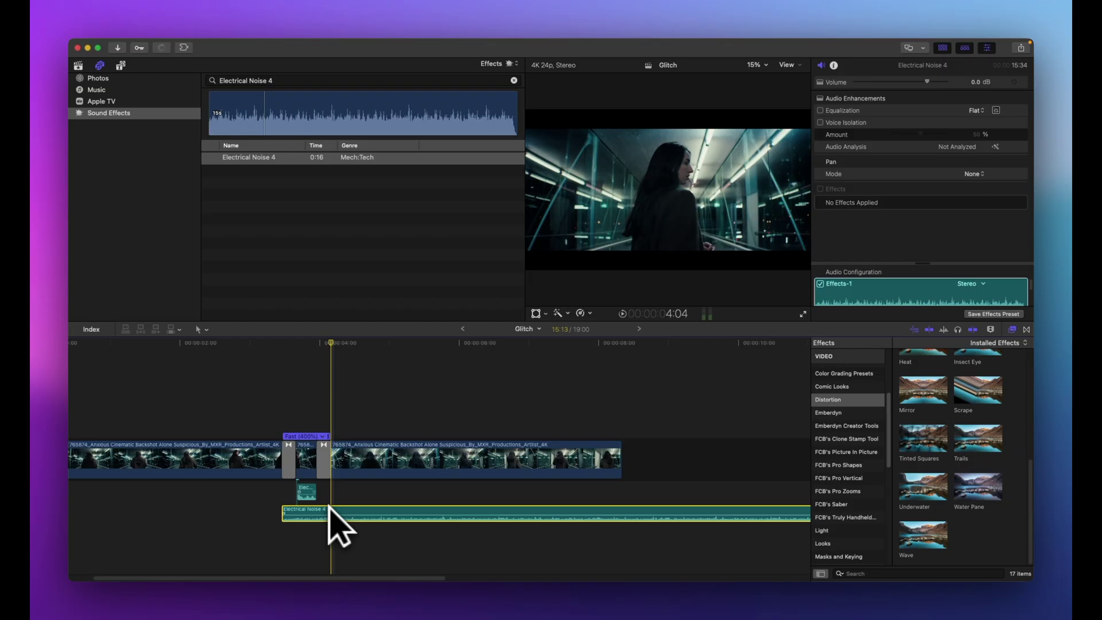
key(alt+bracketright)
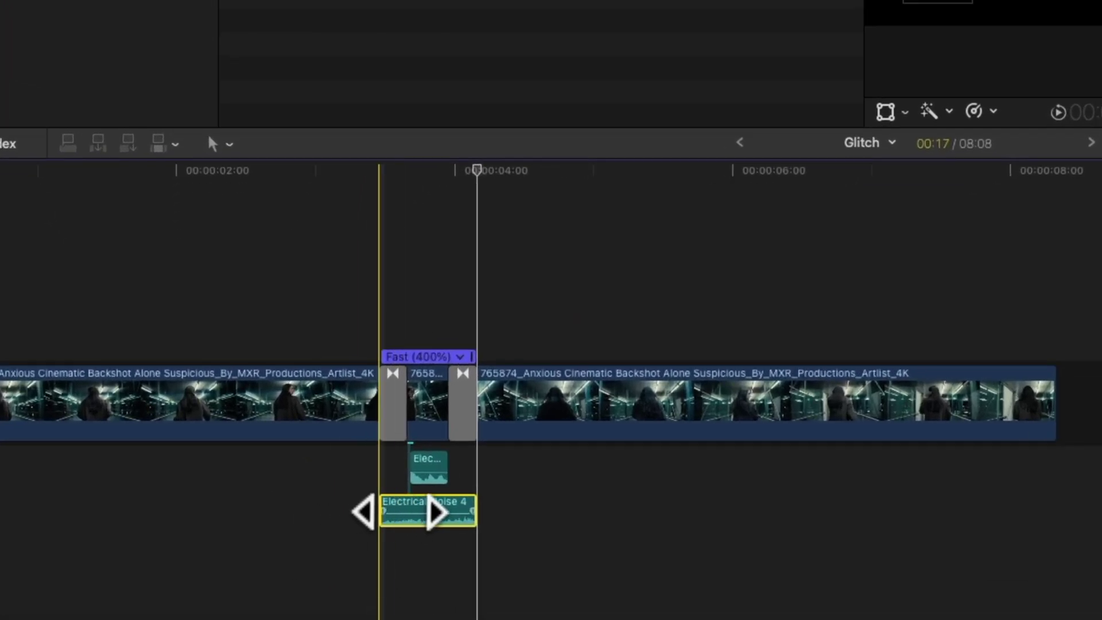
- Slip the noise clip, lower it to -3 dB, and preview the layered glitch sounds
drag(400, 511, 443, 498)
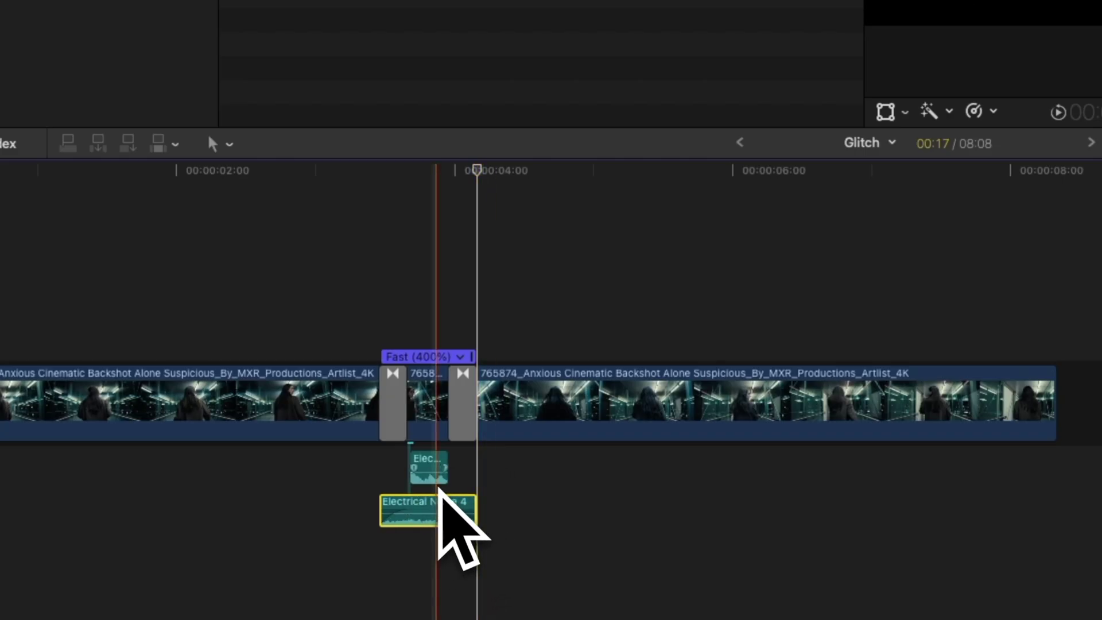
key(super+equal)
key(super+equal)
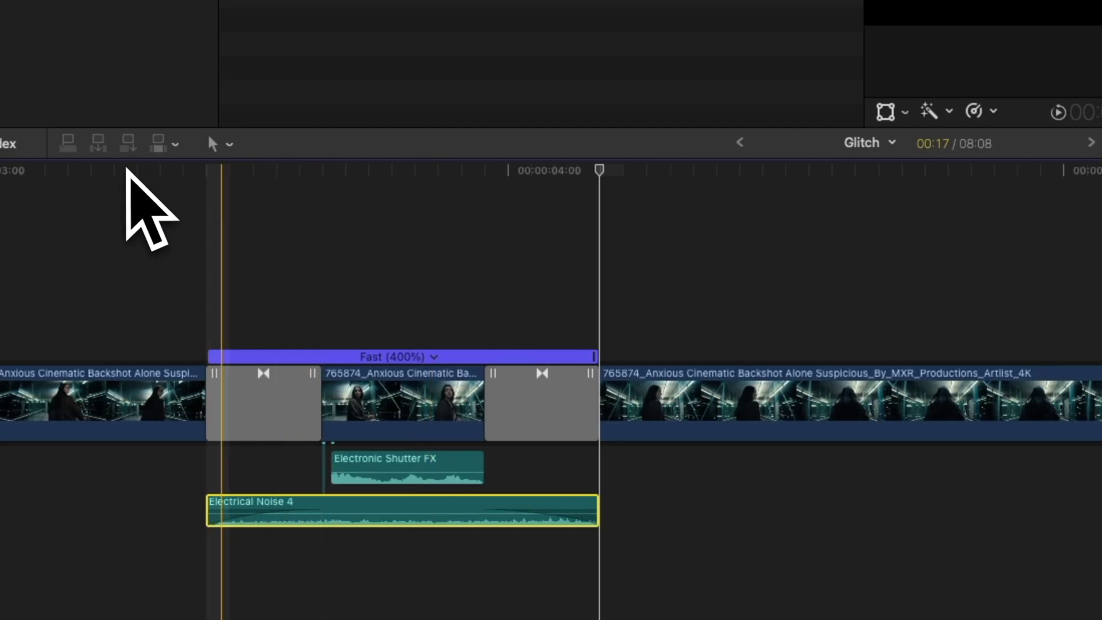
mouse_move(398, 516)
drag(397, 515, 398, 518)
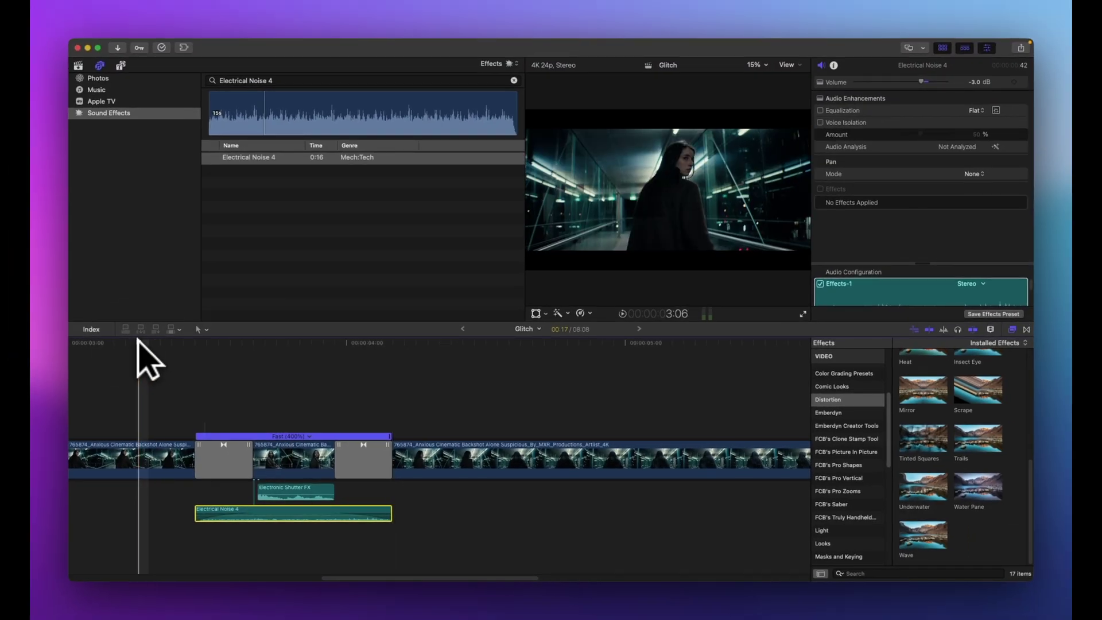
key(space)
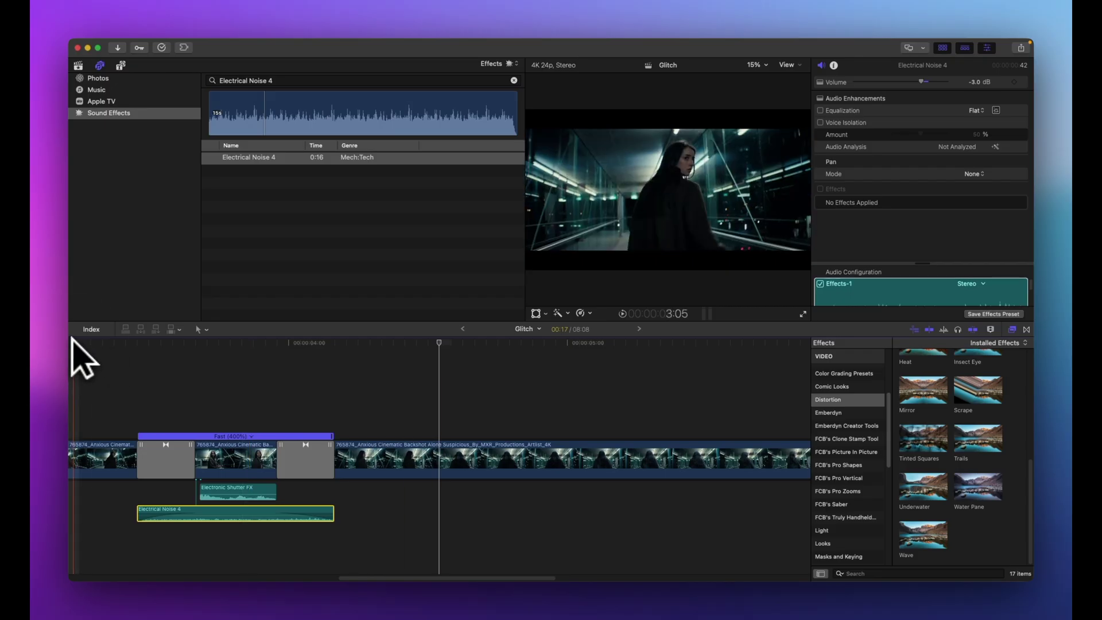
key(space)
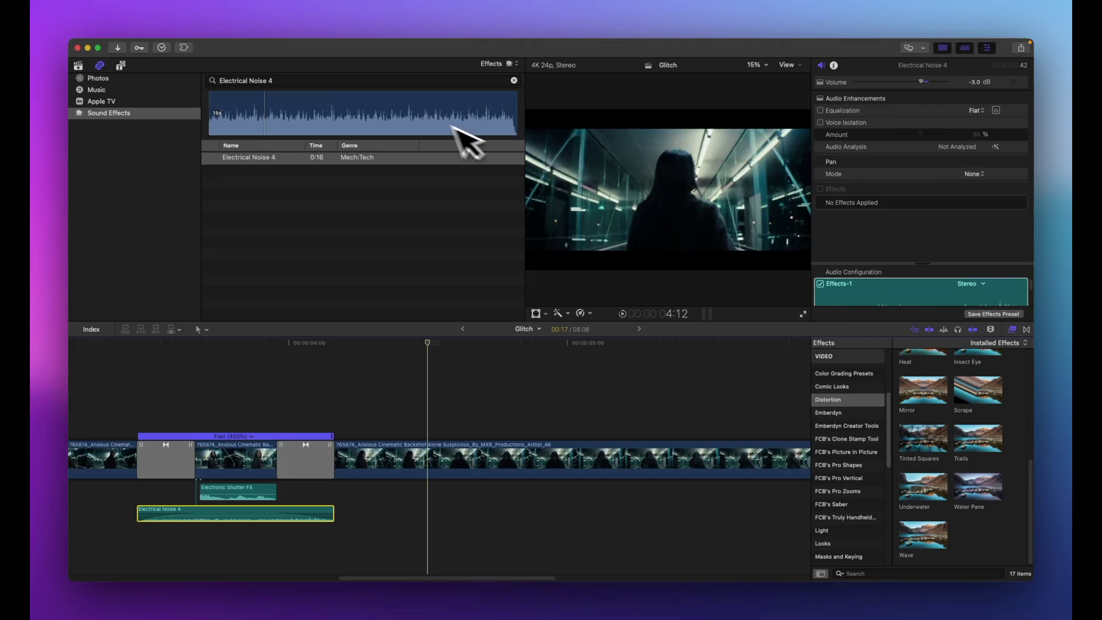
- Place Electronic Flutter FX 02 below Electrical Noise 4 at -20 dB volume
click(278, 81)
key(BackSpace)
key(BackSpace)
key(BackSpace)
key(BackSpace)
key(BackSpace)
key(BackSpace)
key(BackSpace)
key(BackSpace)
key(BackSpace)
key(BackSpace)
key(BackSpace)
key(BackSpace)
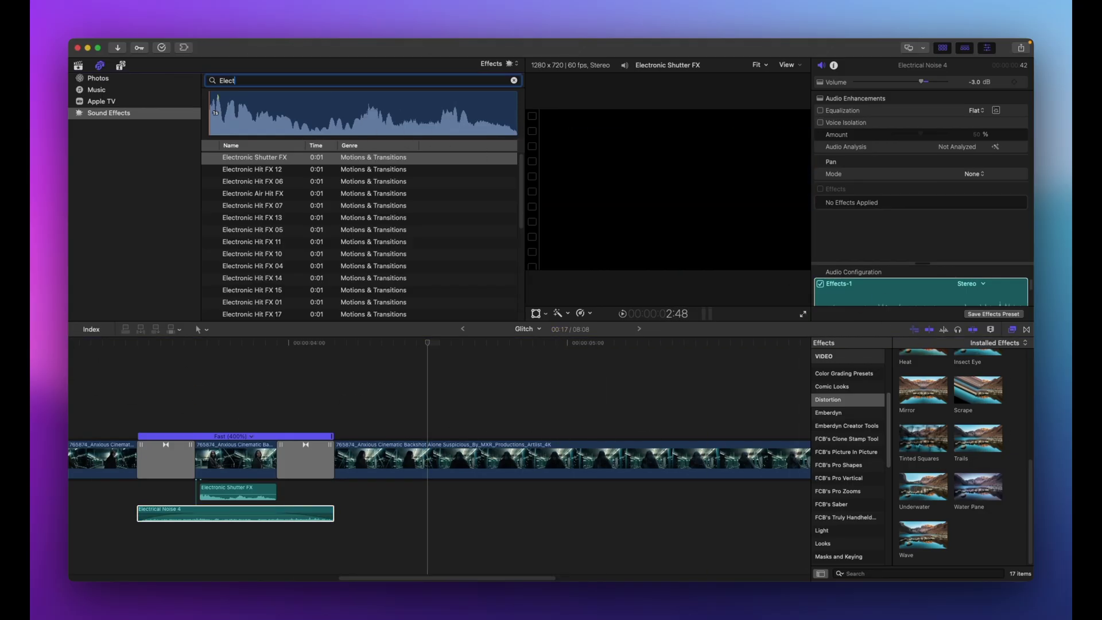
key(BackSpace)
key(BackSpace)
key(BackSpace)
key(BackSpace)
key(BackSpace)
key(BackSpace)
text(Electronic FLutter)
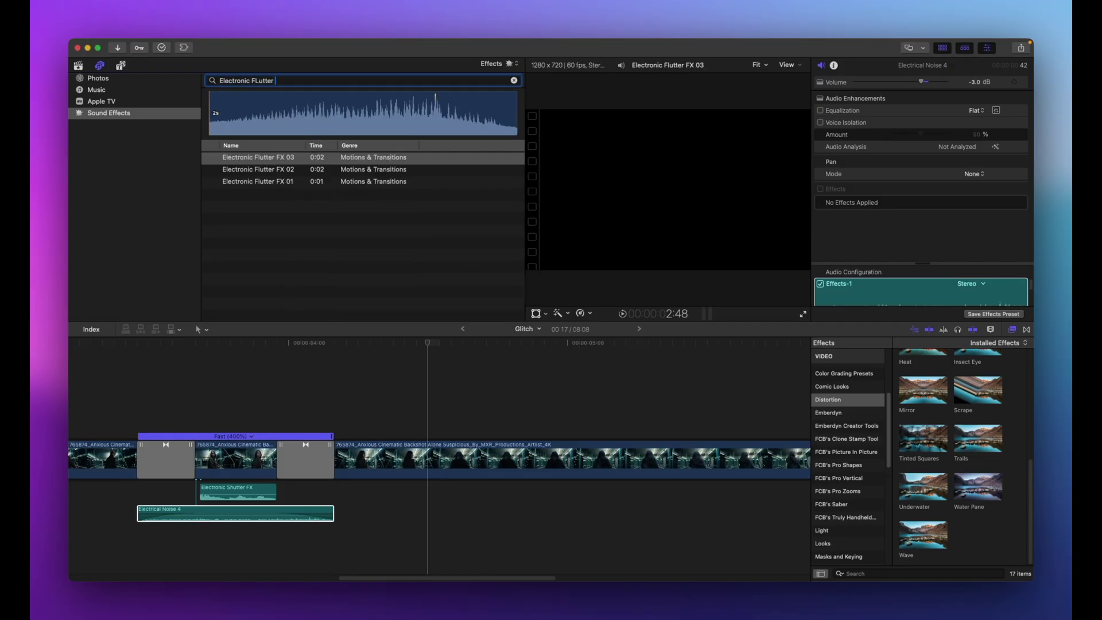
click(277, 169)
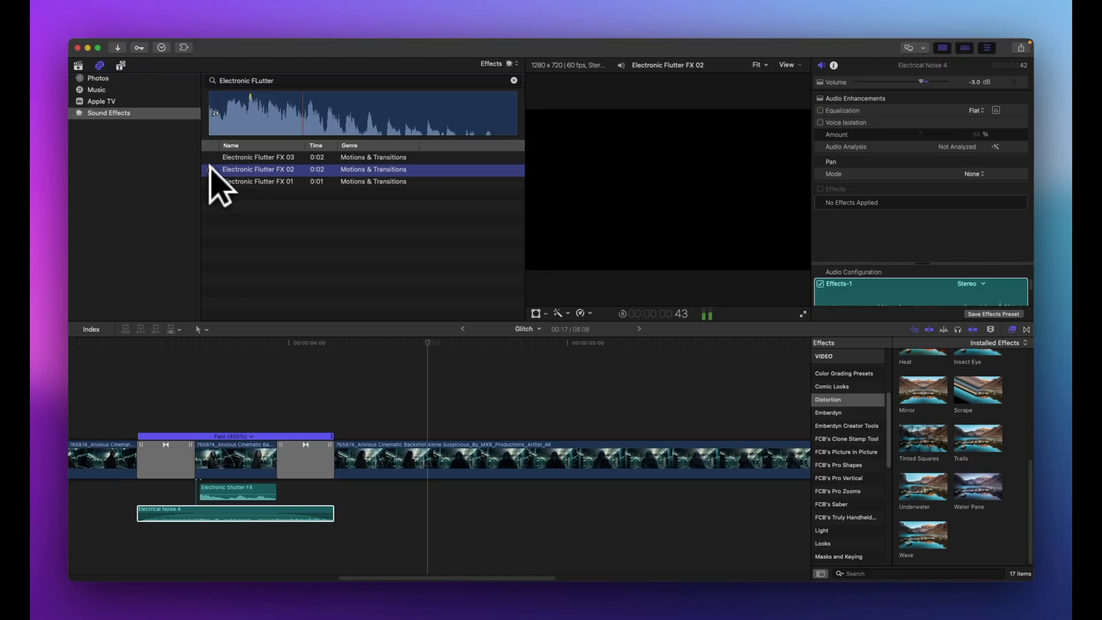
drag(233, 168, 186, 526)
drag(253, 542, 253, 543)
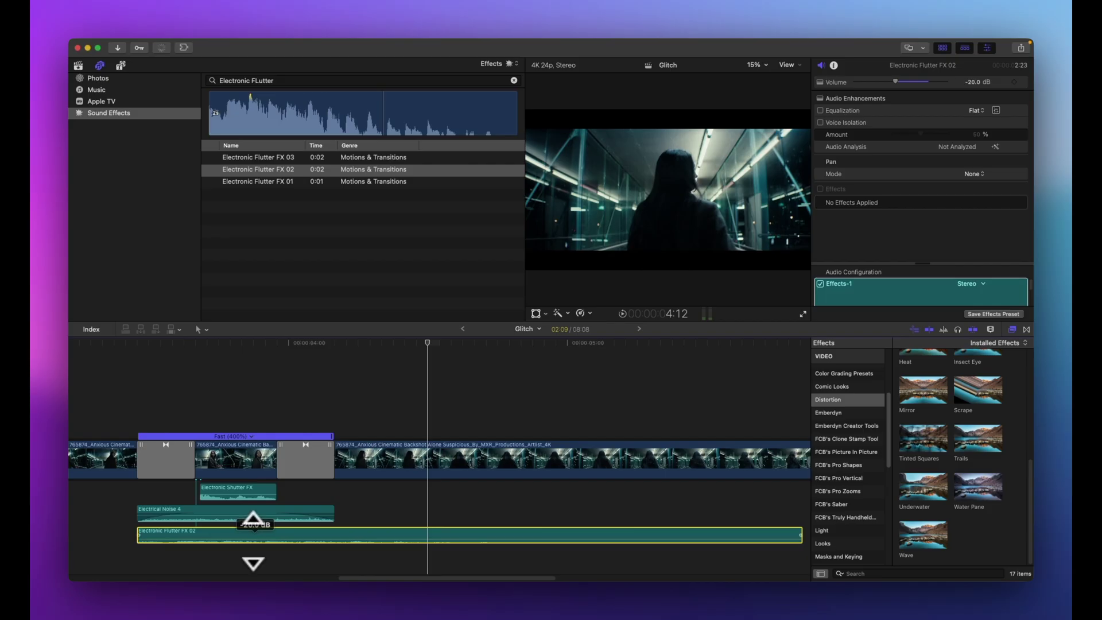
drag(253, 542, 253, 542)
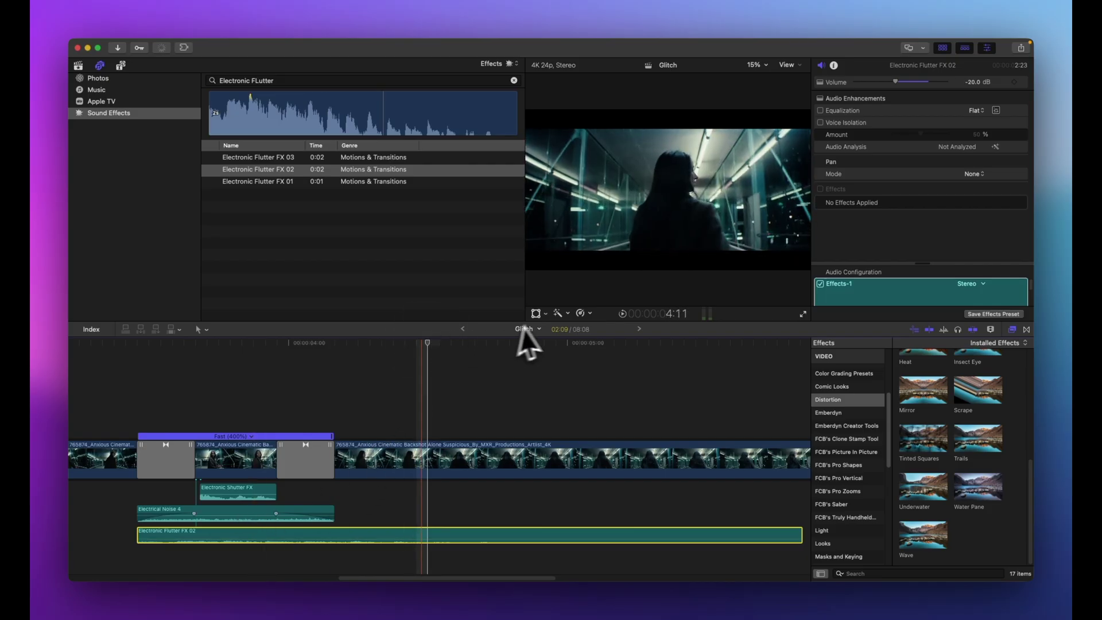
- Trim the flutter clip's end at the playhead and preview the glitch with all three sounds
key(space)
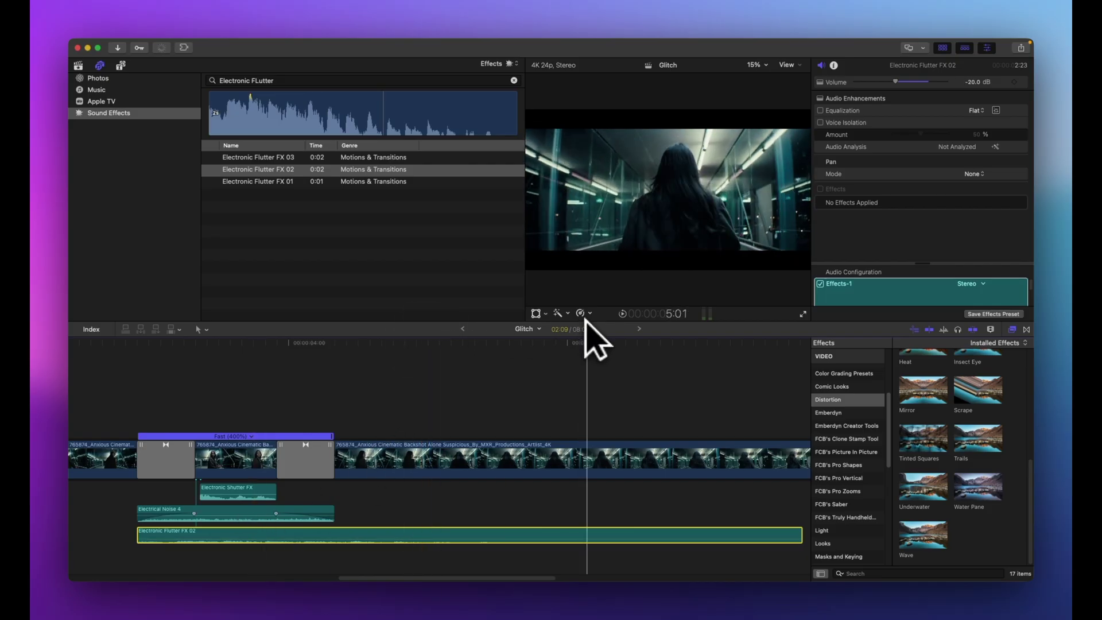
key(alt+bracketright)
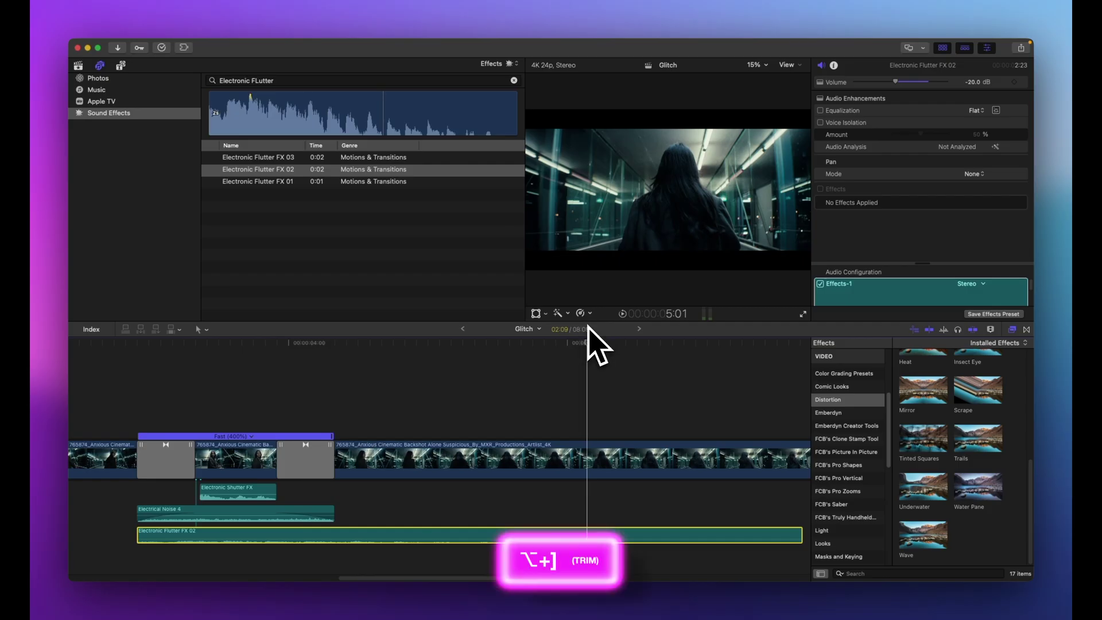
key(alt+bracketright)
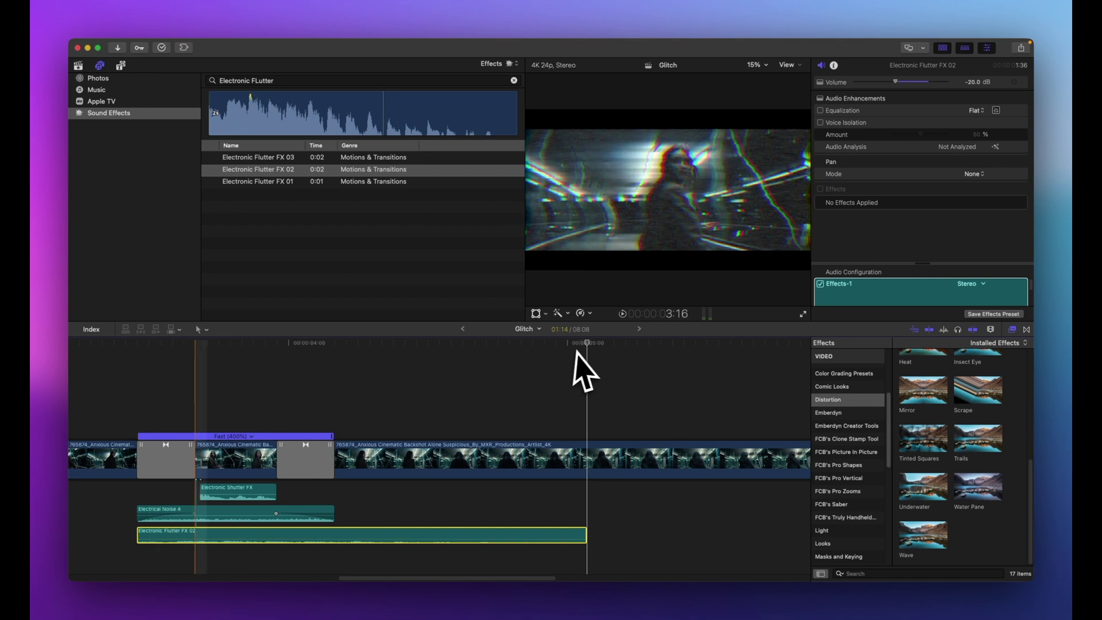
key(Left)
key(Left)
key(Left)
key(Left)
key(Left)
key(Left)
key(Left)
key(Left)
click(98, 366)
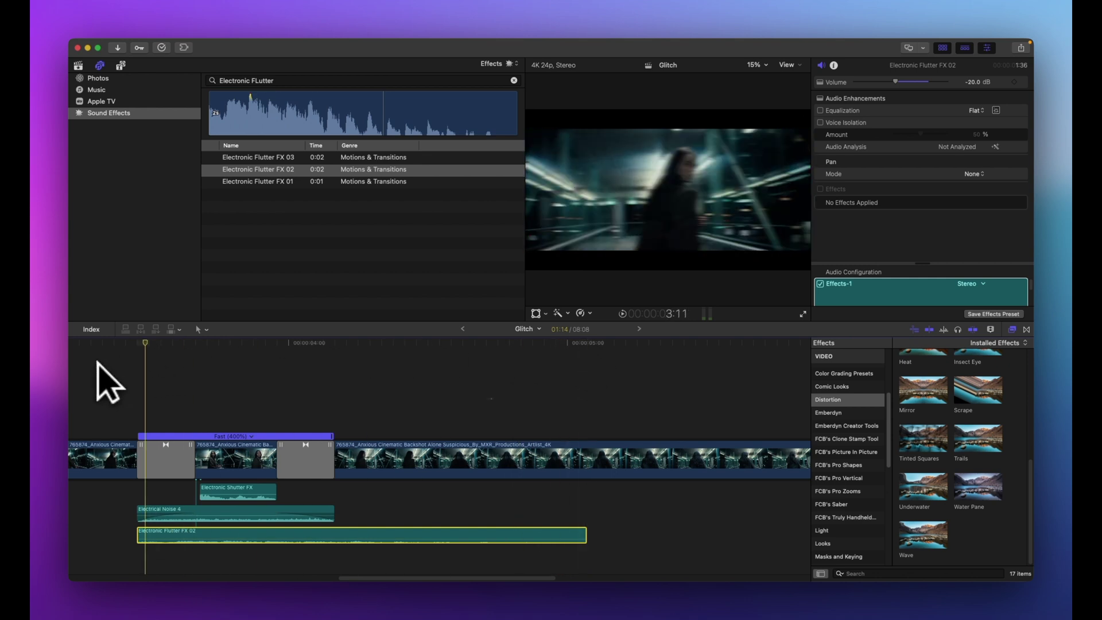
key(space)
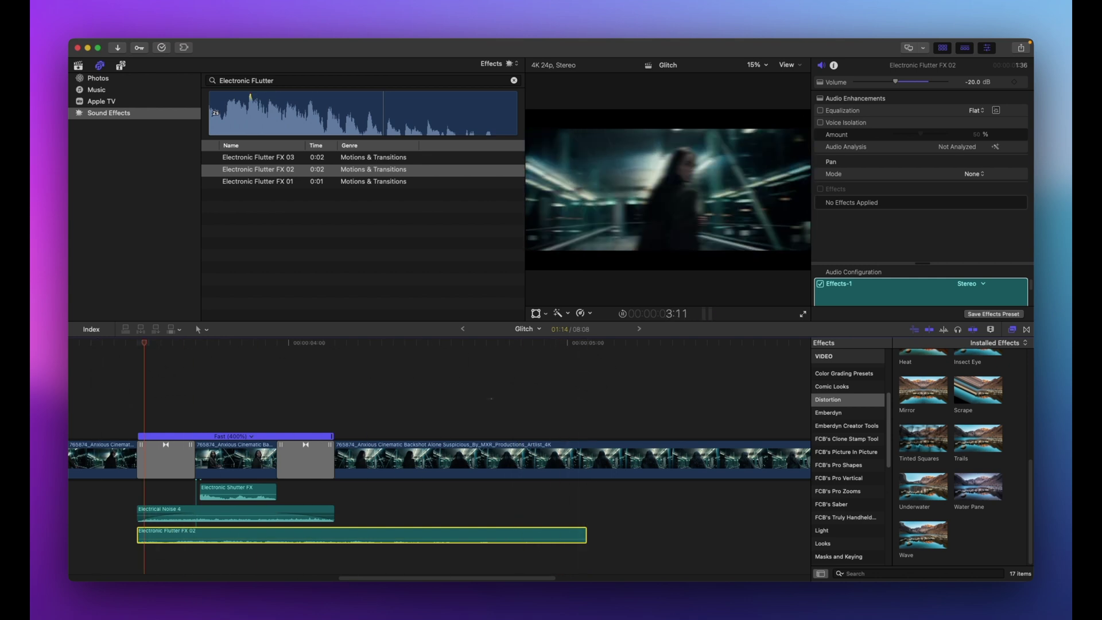
key(space)
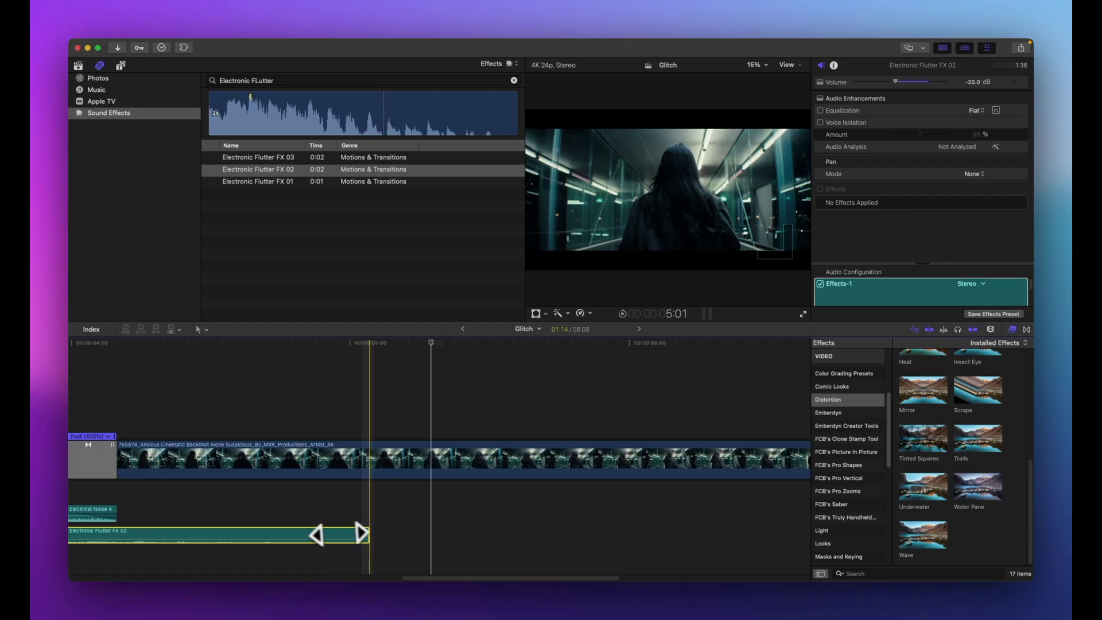
- Retrim the Electronic Flutter FX 02 clip to start later and listen to the result
drag(369, 534, 91, 535)
drag(229, 551, 418, 595)
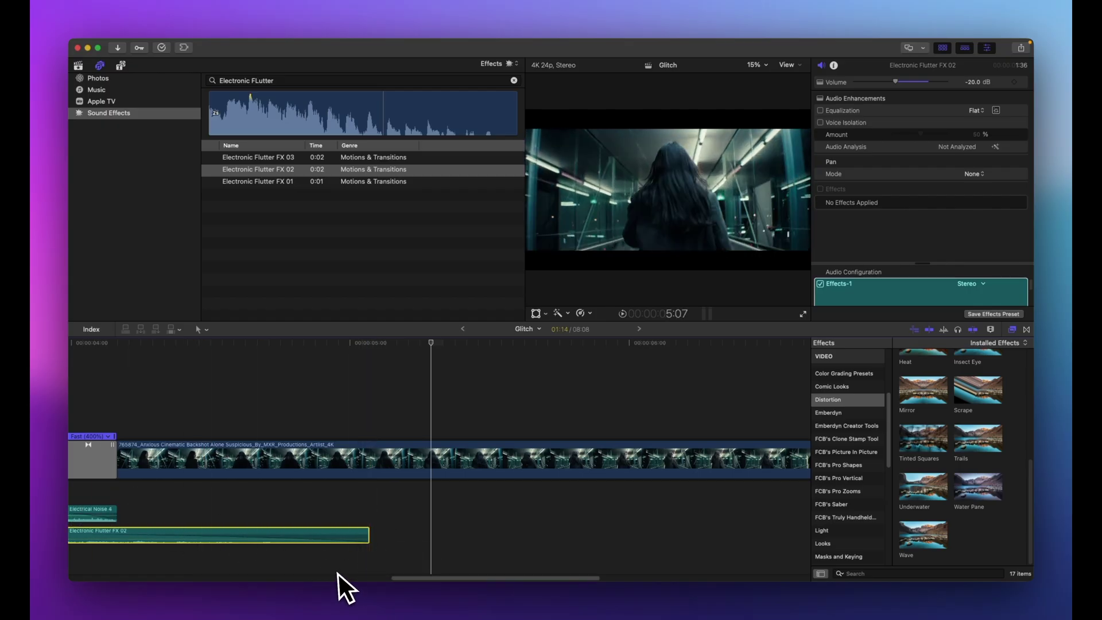
scroll(340, 574, left, 5)
scroll(368, 557, left, 5)
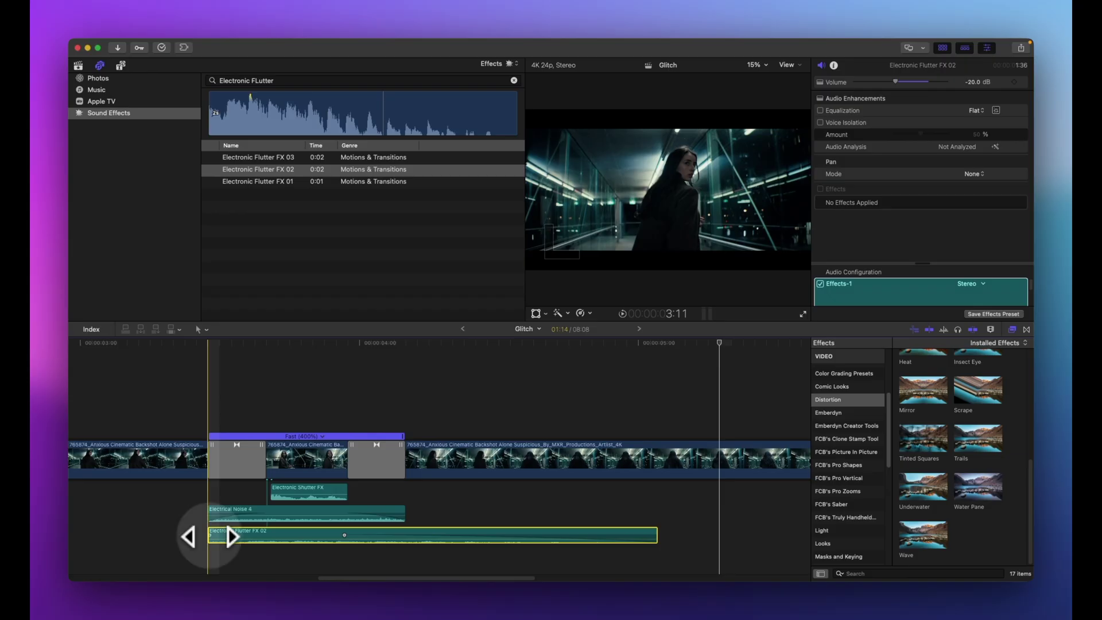
drag(243, 534, 246, 505)
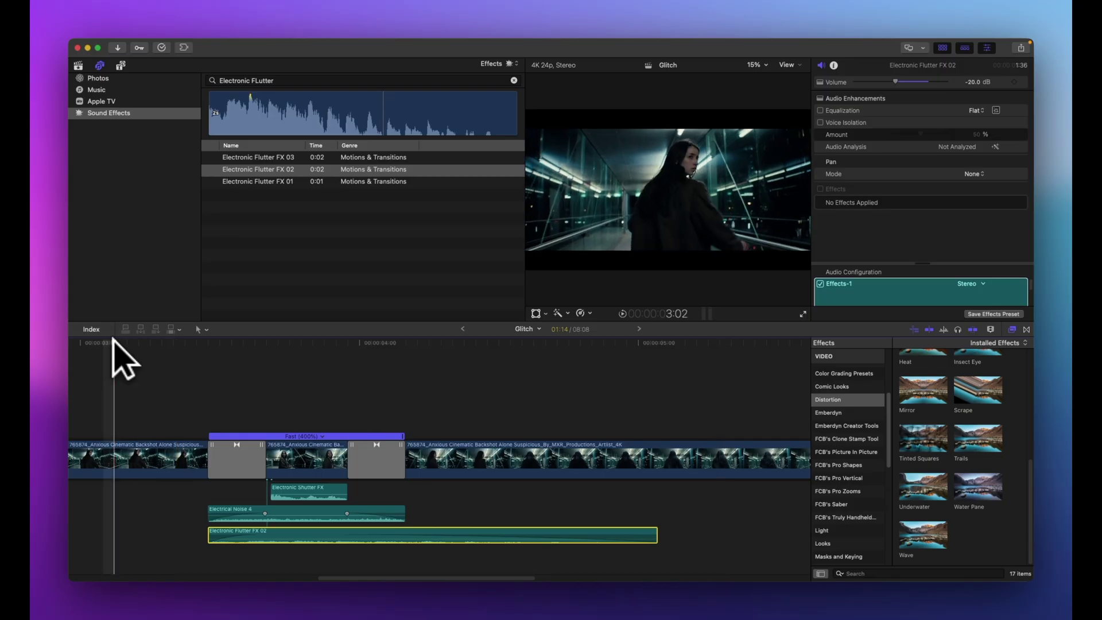
key(space)
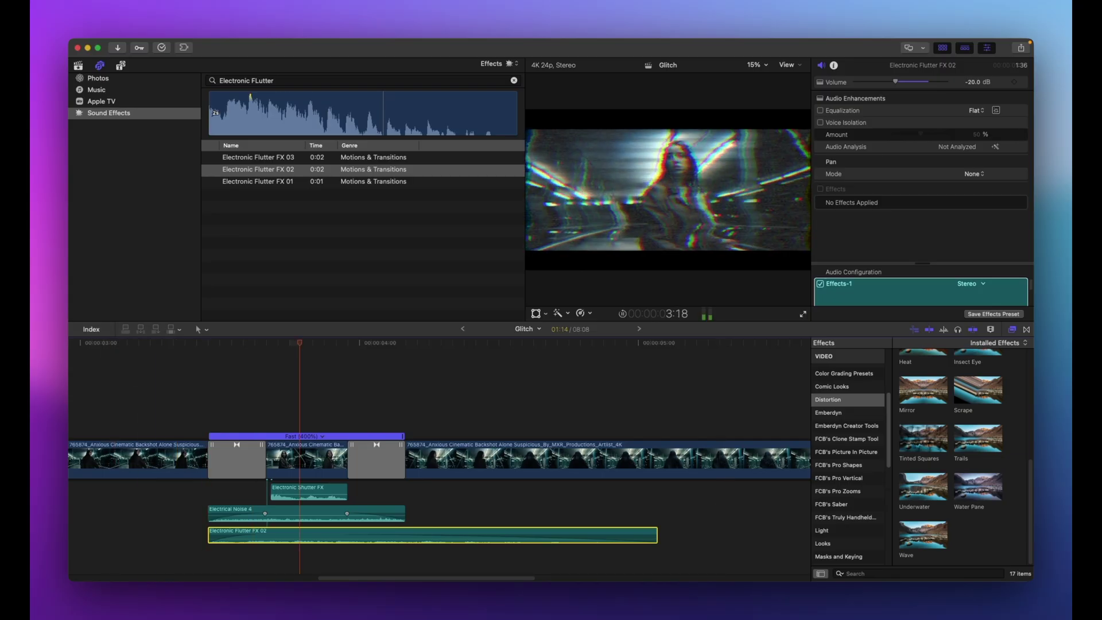
scroll(149, 436, right, 3)
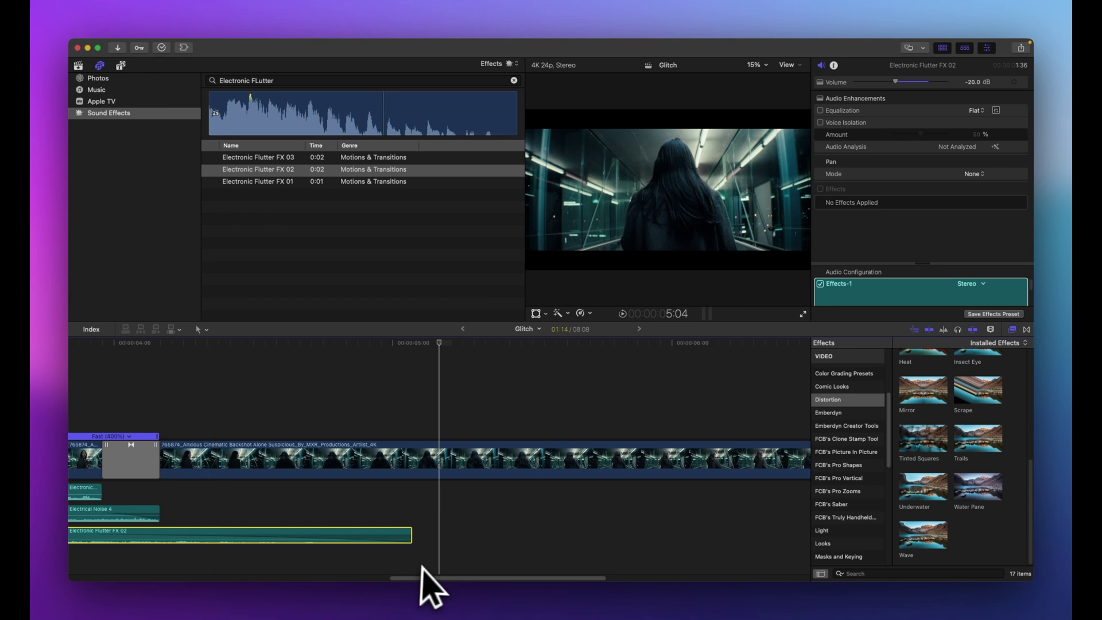
key(space)
scroll(345, 574, left, 5)
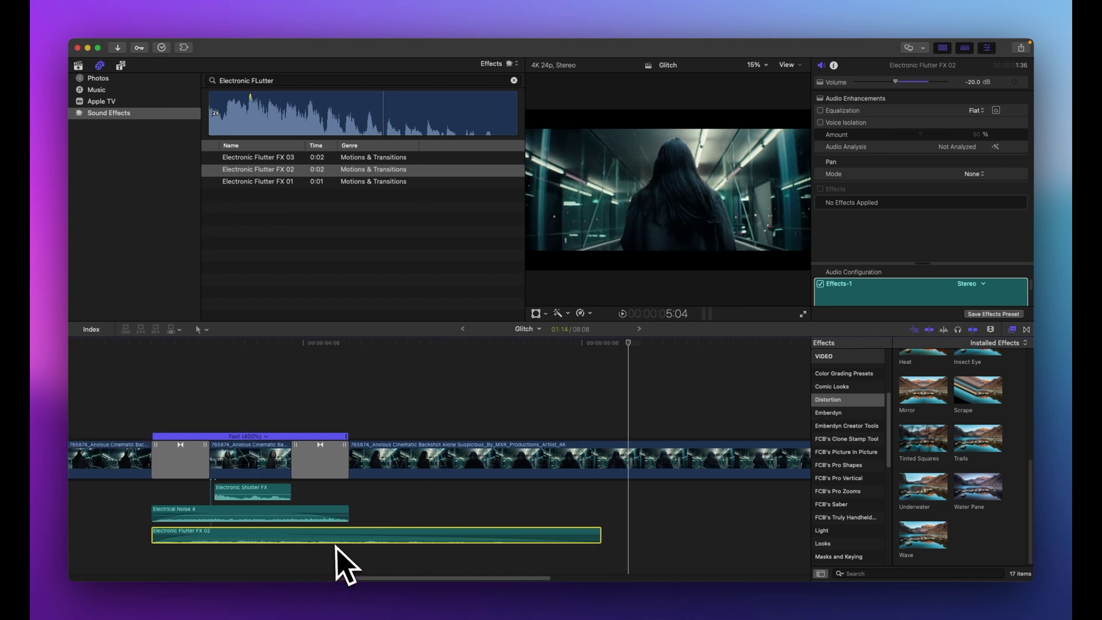
- Lower the Electronic Flutter FX 02 volume to -23 dB and play back the sound mix
drag(329, 540, 344, 543)
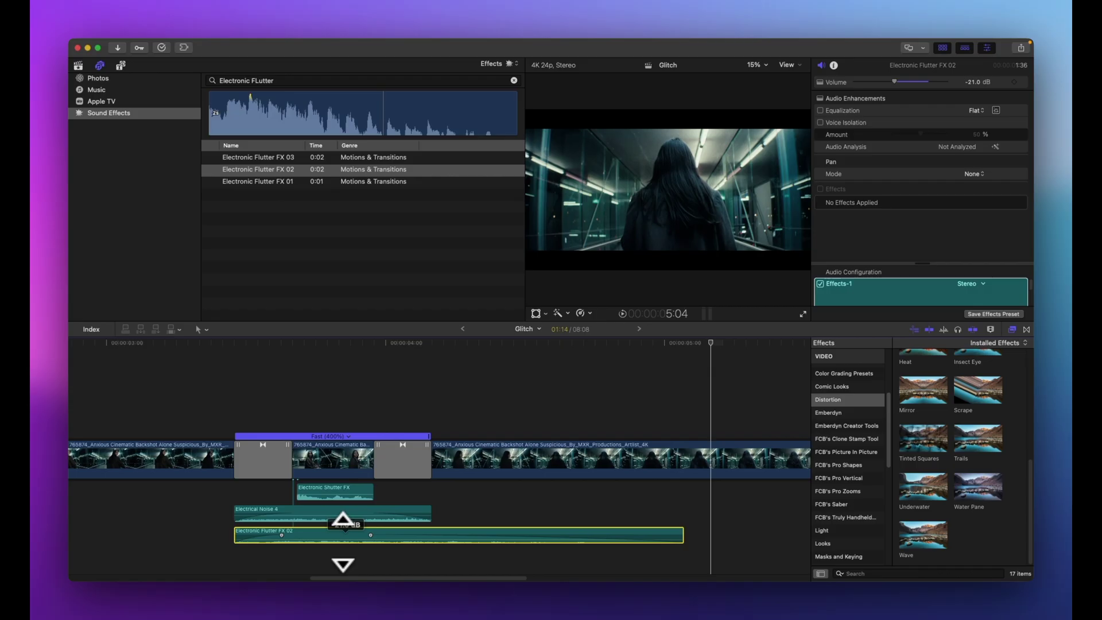
drag(330, 534, 331, 534)
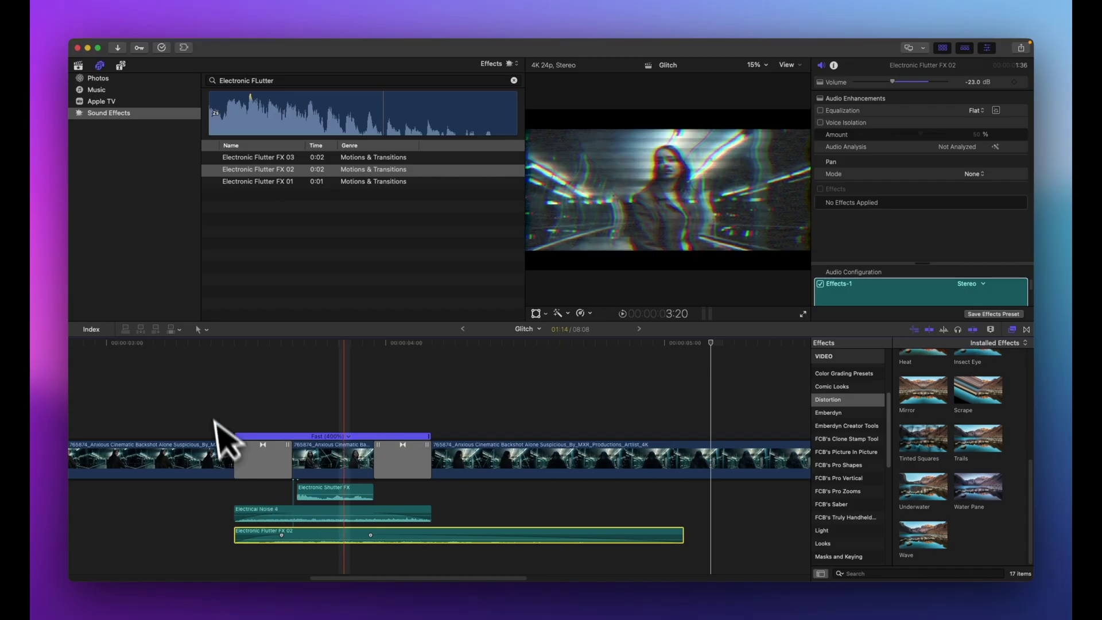
click(163, 343)
key(space)
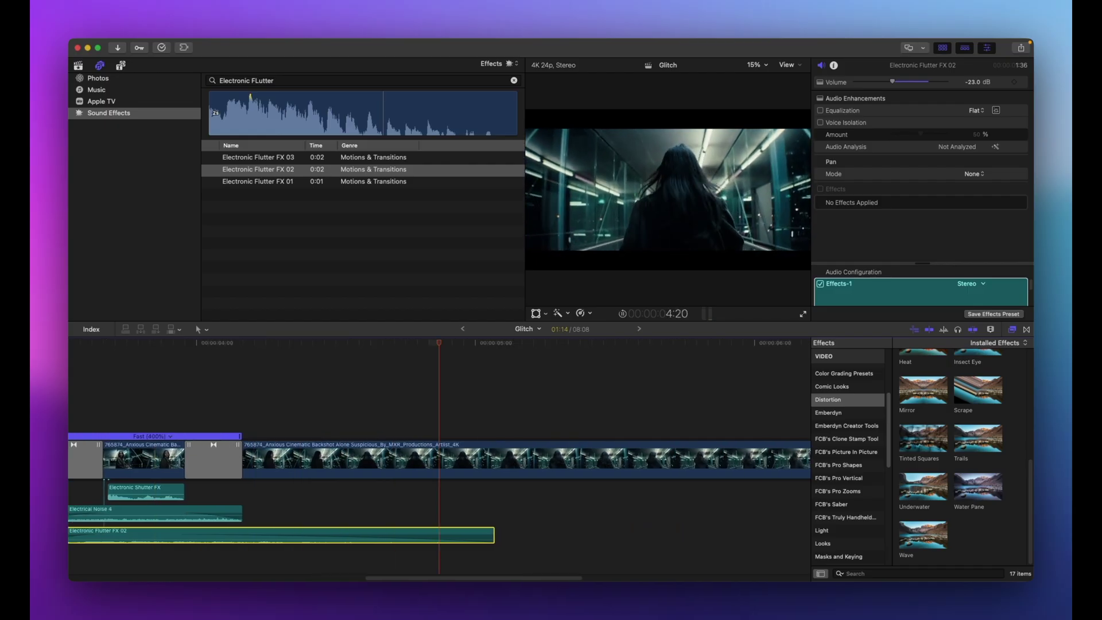
key(space)
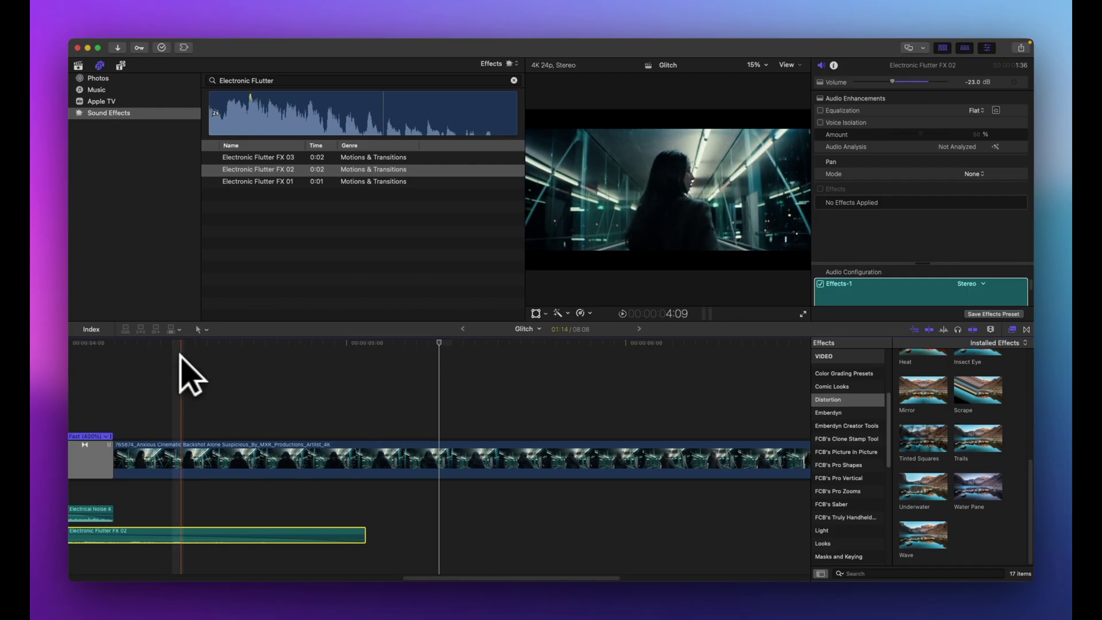
- Zoom out to replay the sequence, then select the lumine wave music in the project library
key(super+minus)
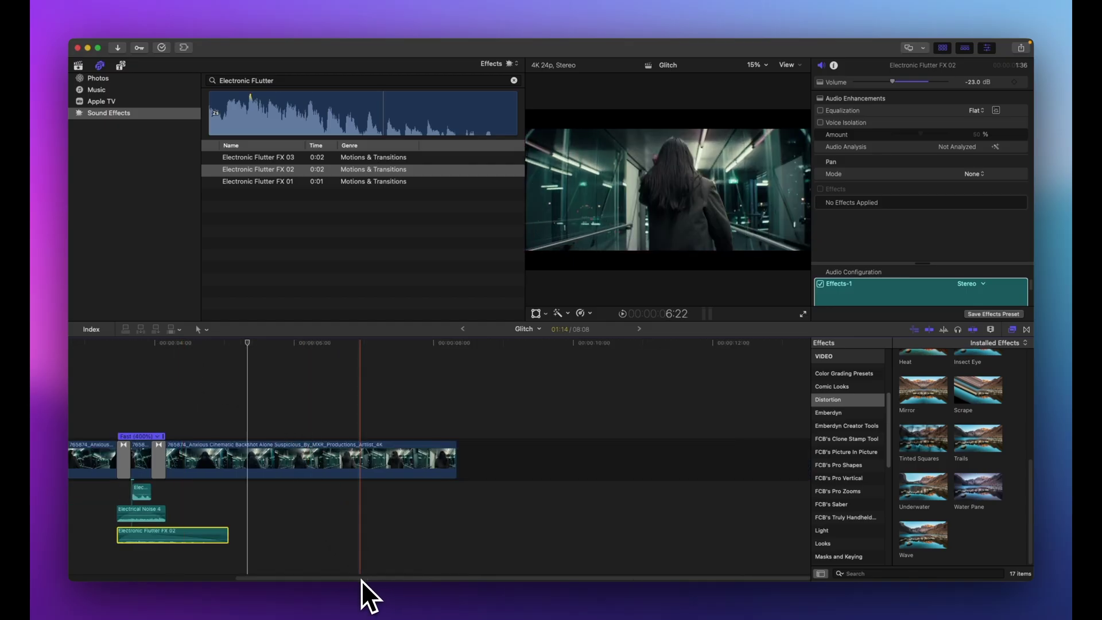
scroll(172, 385, left, 2)
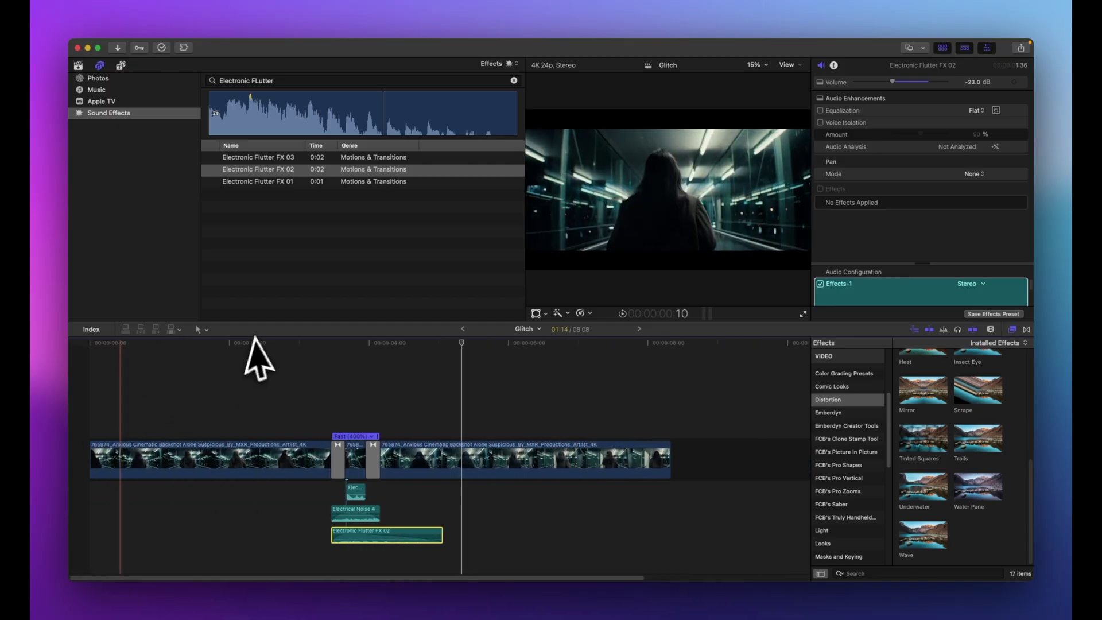
click(255, 340)
key(space)
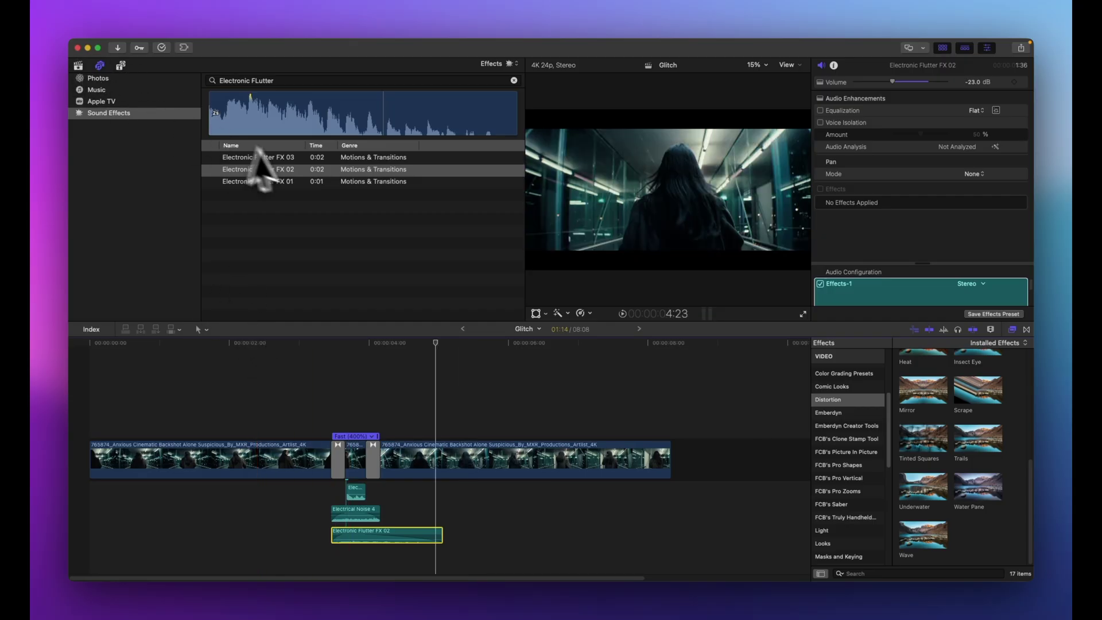
key(super+1)
click(349, 189)
- Add the lumine wave - Violin Resonance music and cut away its first 12 seconds
drag(330, 299, 295, 352)
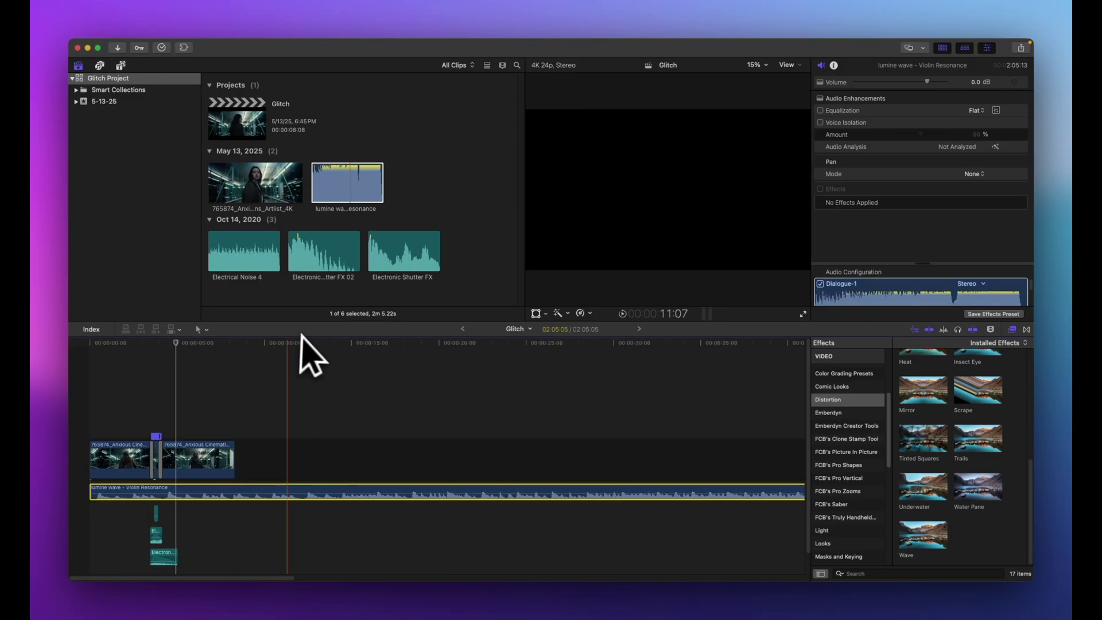
click(301, 340)
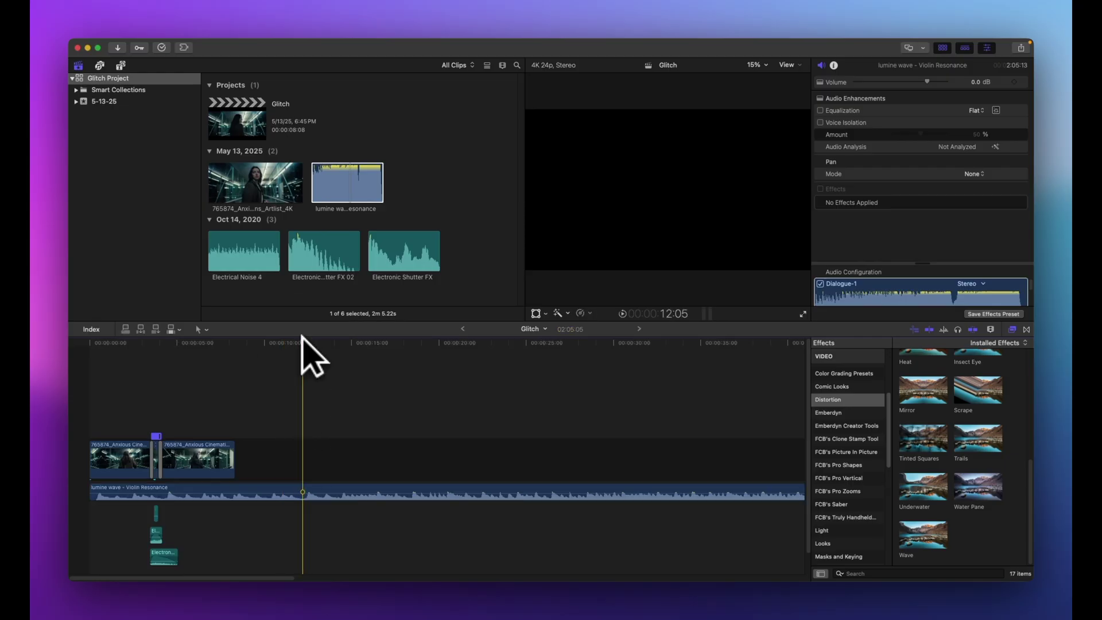
key(super+b)
click(305, 489)
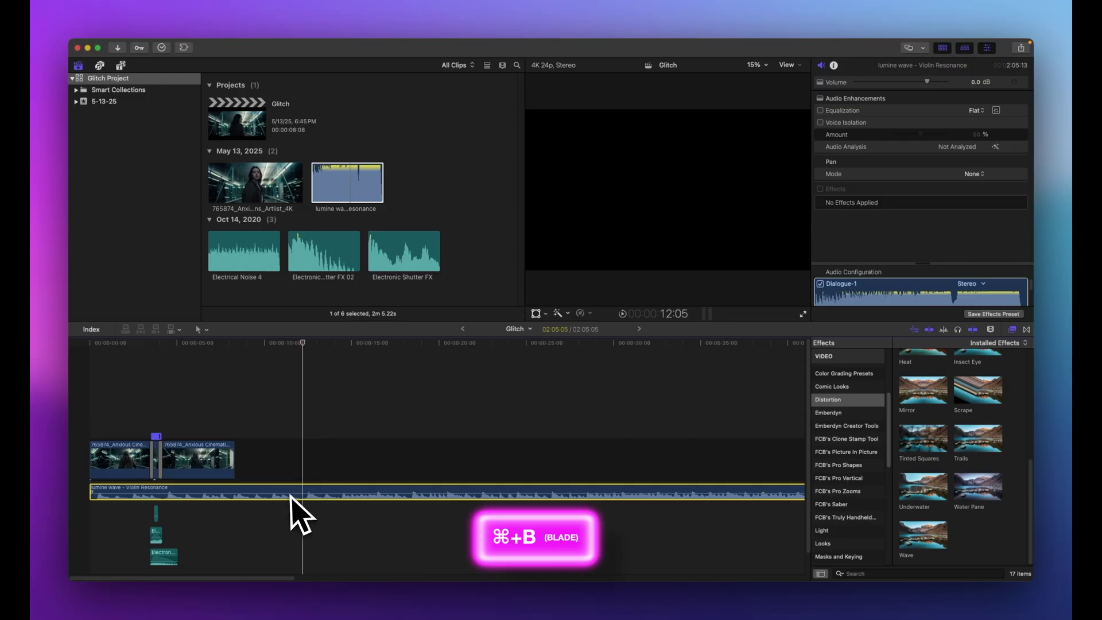
key(super+b)
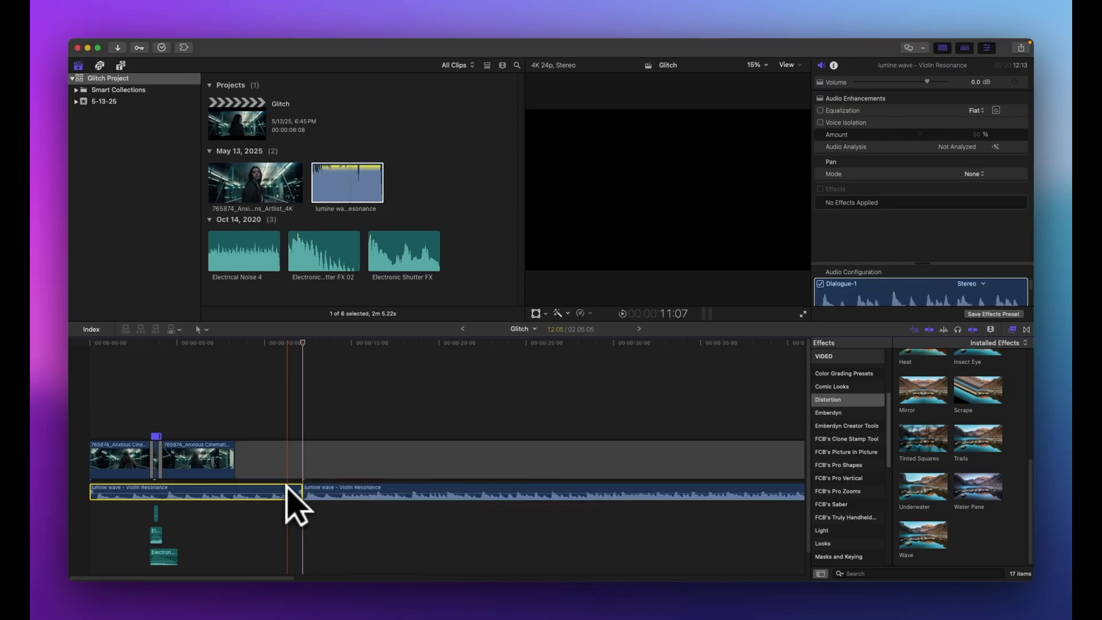
key(Delete)
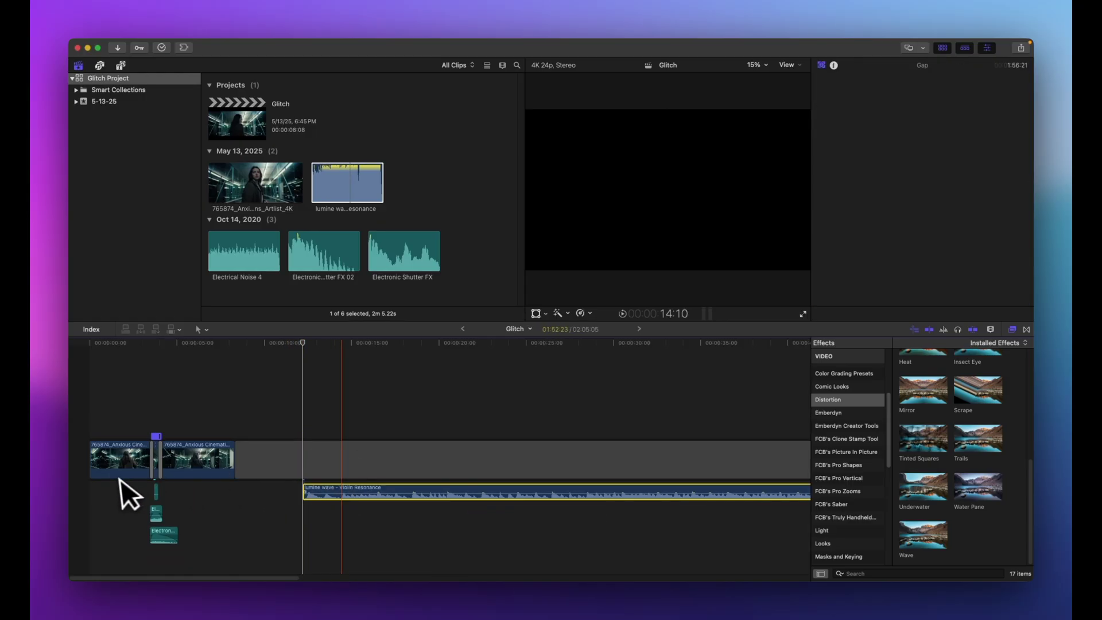
click(135, 488)
- Lower the background music to -9 dB and play the edit from the start
click(301, 340)
key(Home)
key(space)
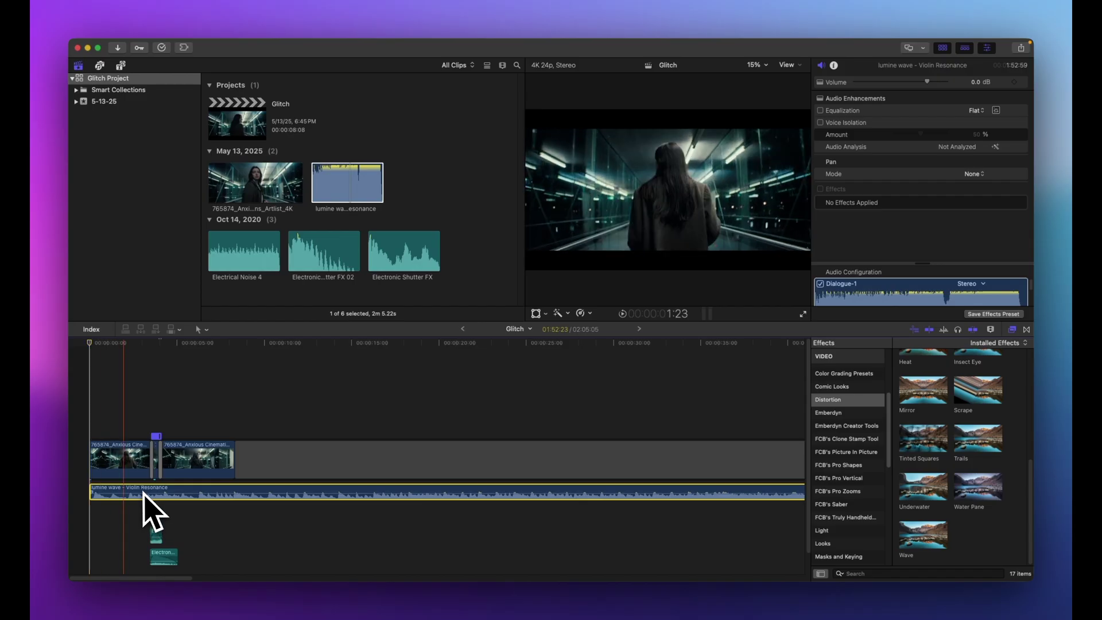
drag(138, 492, 139, 497)
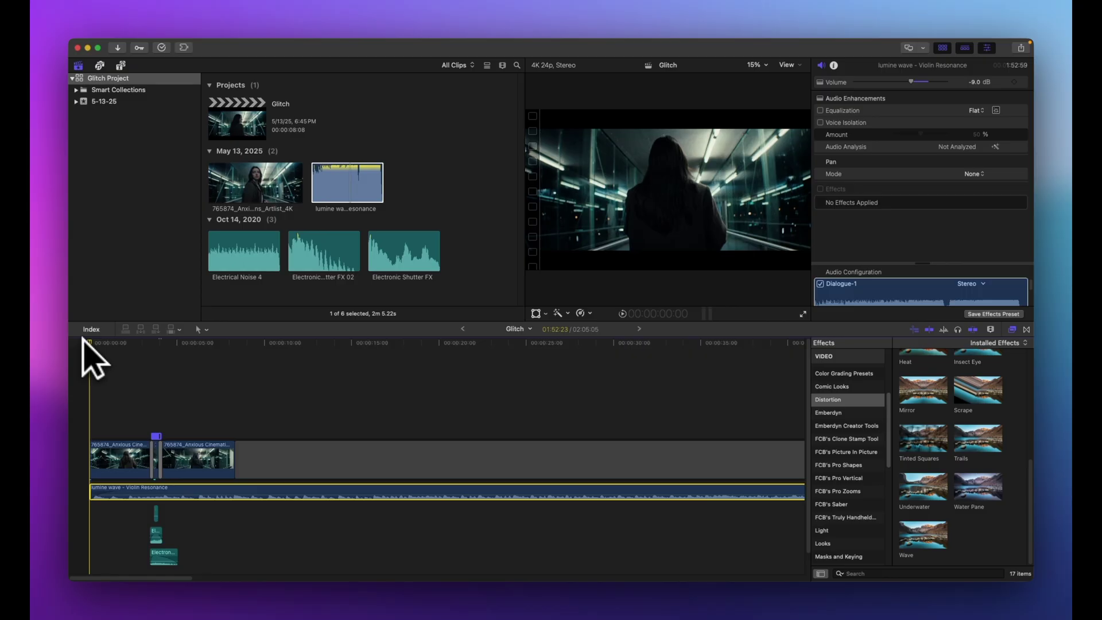
key(space)
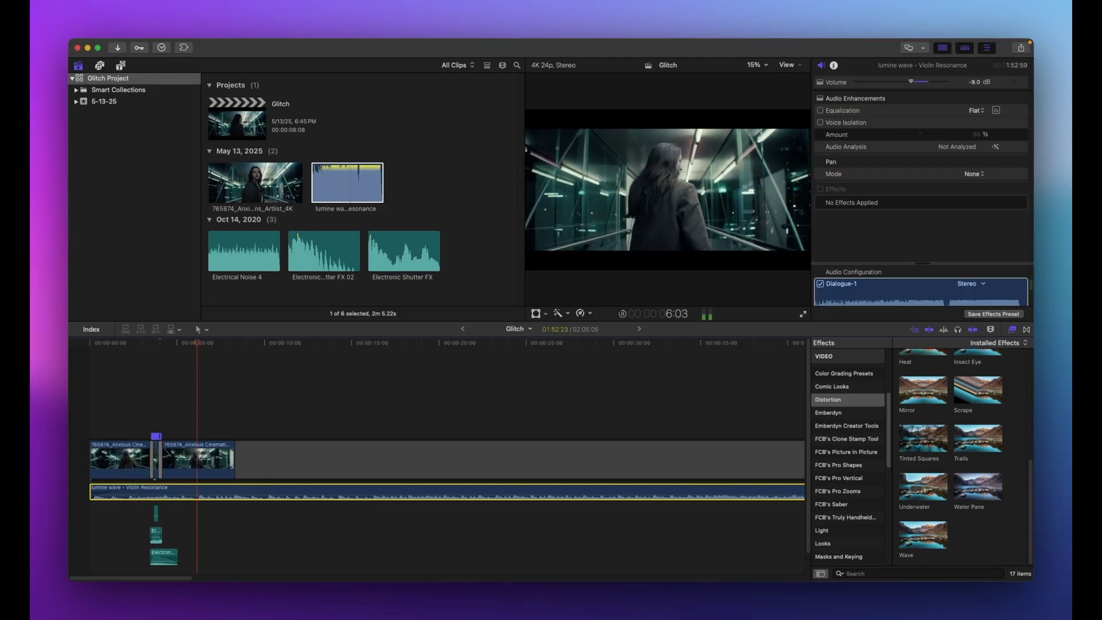
- Position the playhead on the glitch section and zoom the timeline in around it
click(163, 342)
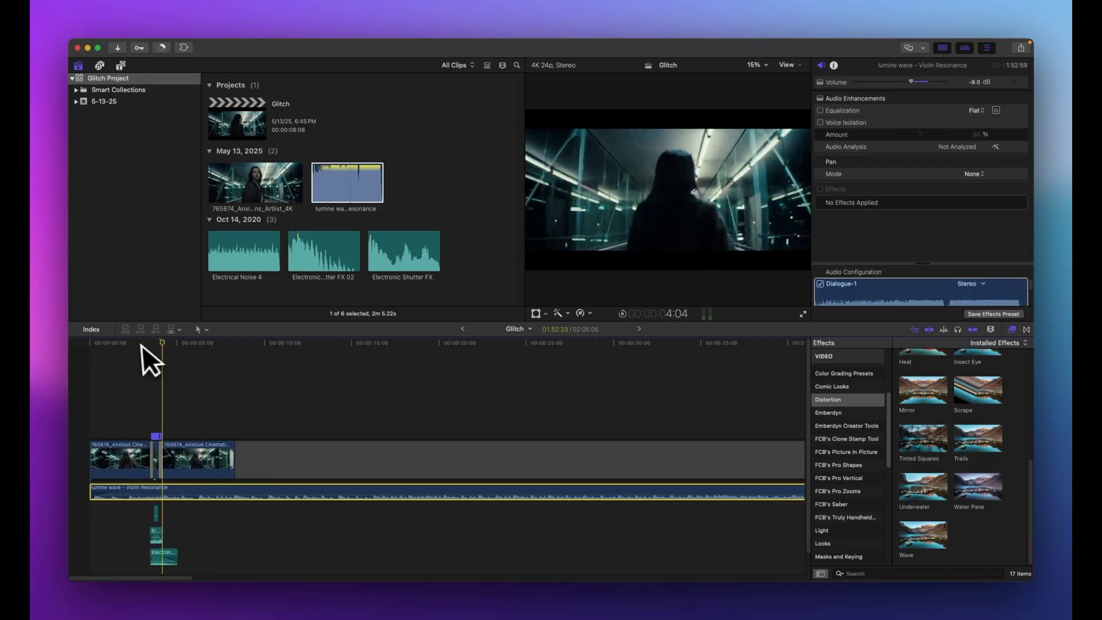
click(202, 355)
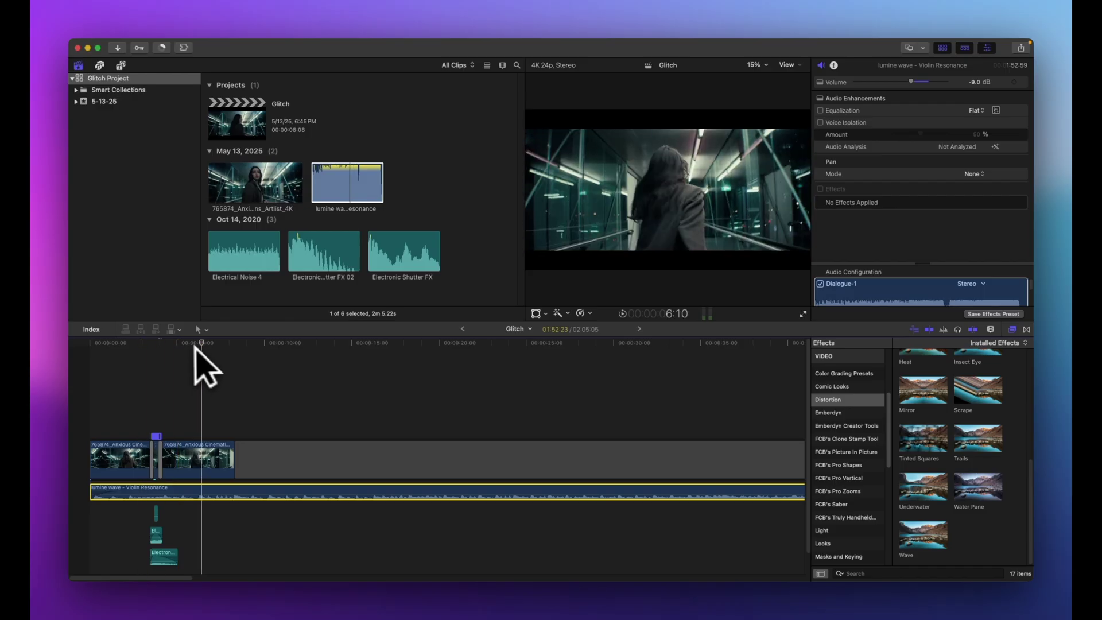
key(Left)
key(Left)
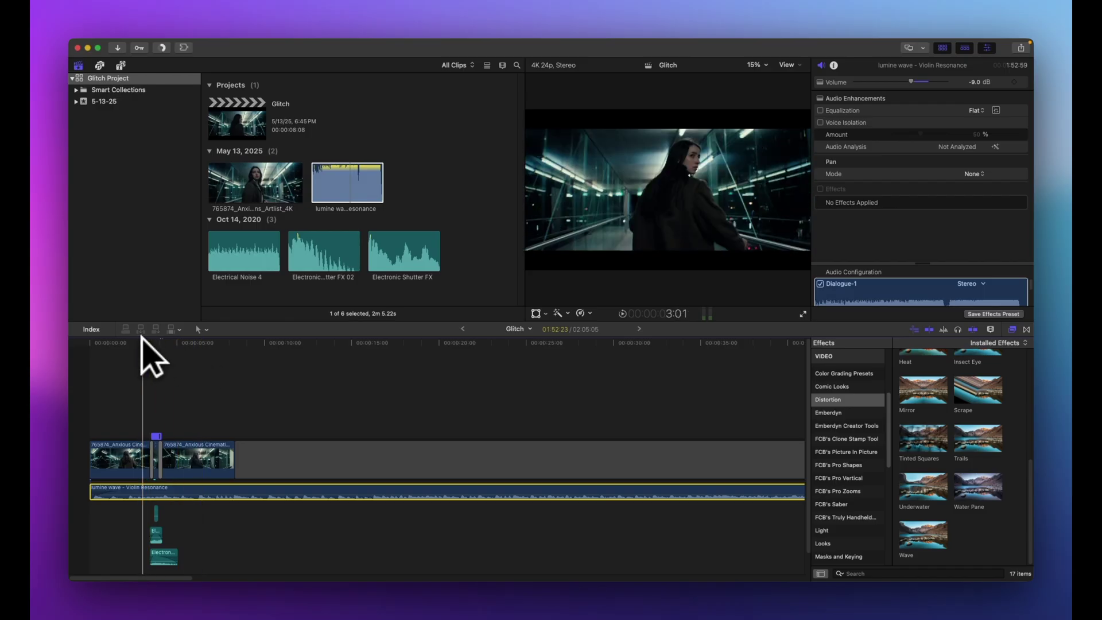
key(super+equal)
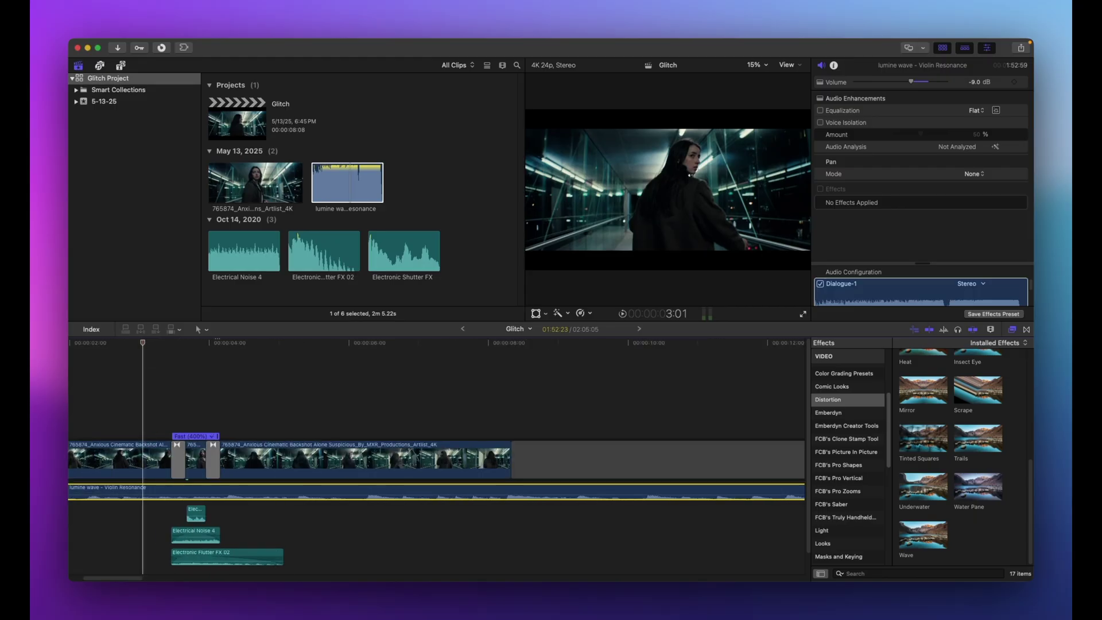
- Zoom in and inspect the glitch effects applied to the sped-up middle clip
key(super+equal)
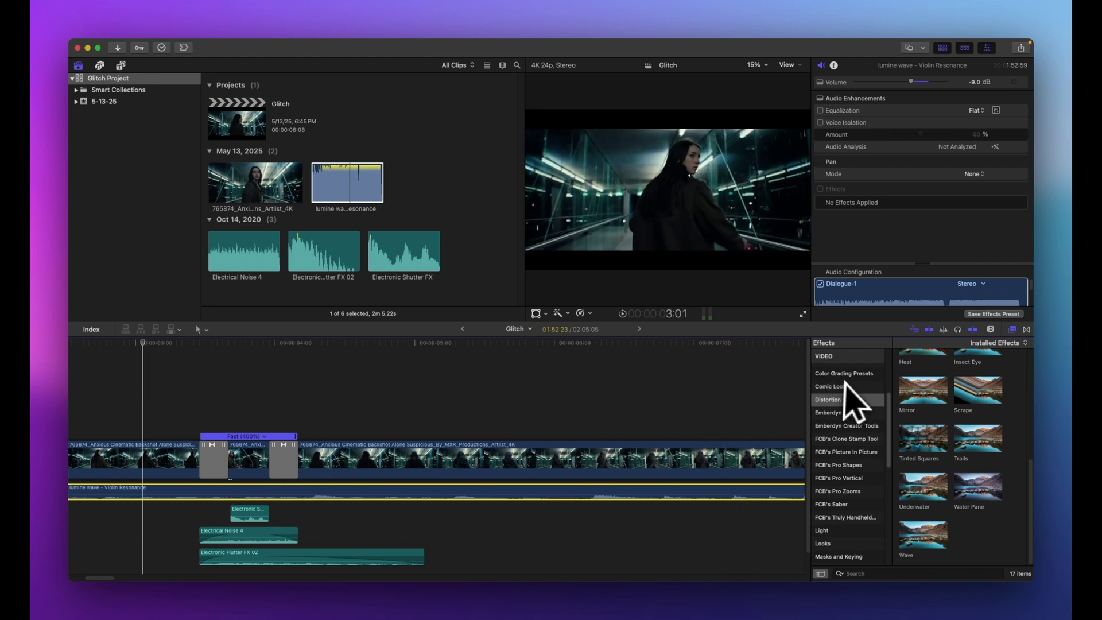
scroll(836, 396, up, 5)
click(824, 388)
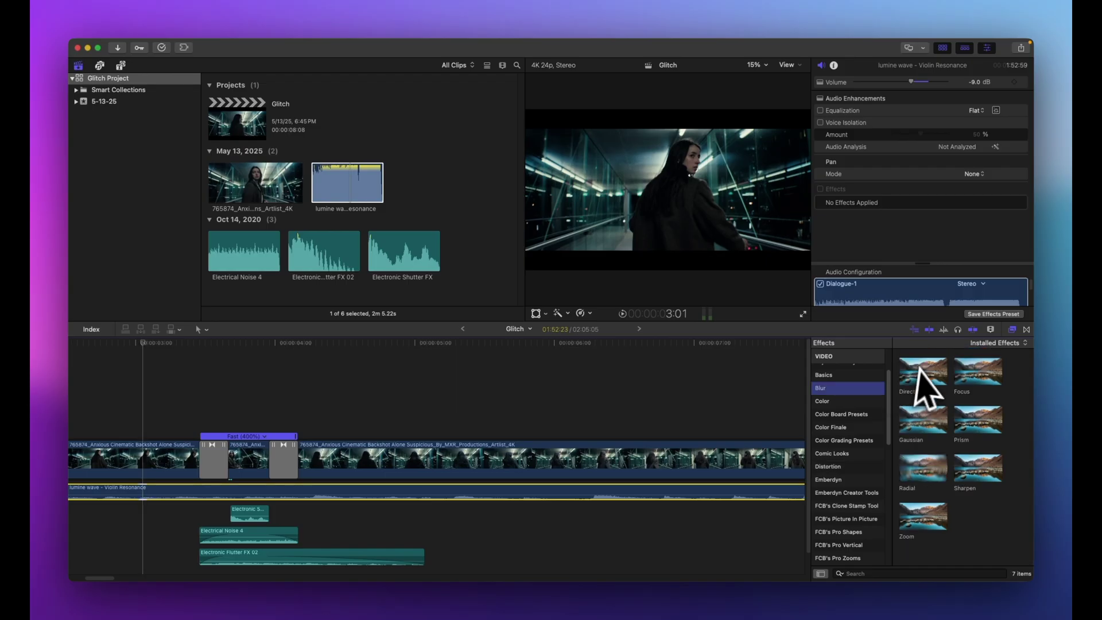
click(546, 276)
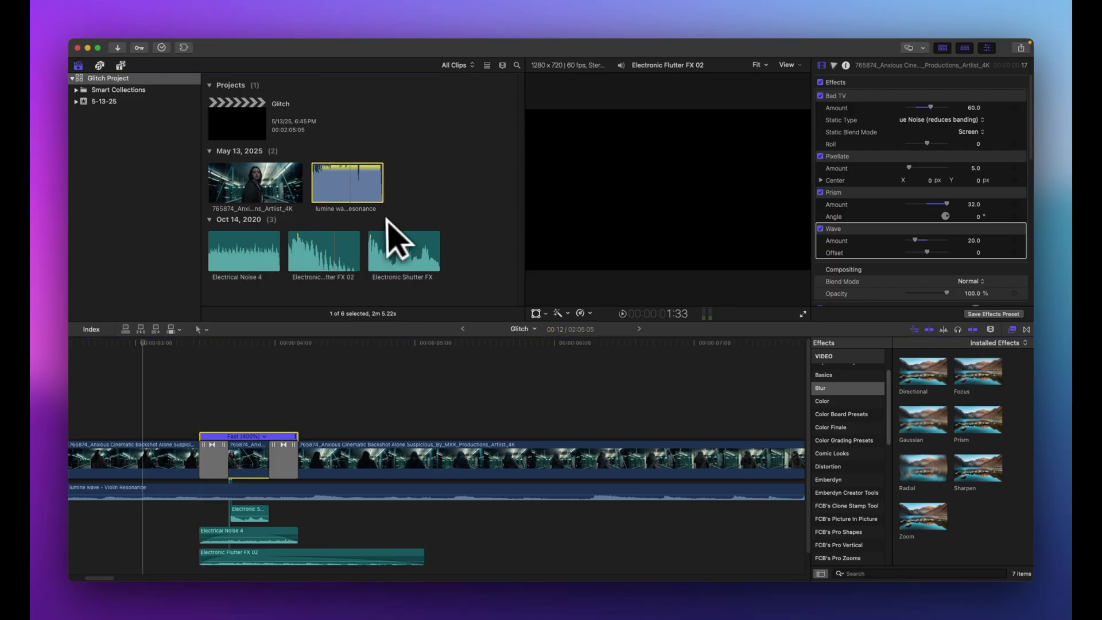
- Return the browser to the Electronic Flutter sound effects results and the Glitch timeline
click(344, 198)
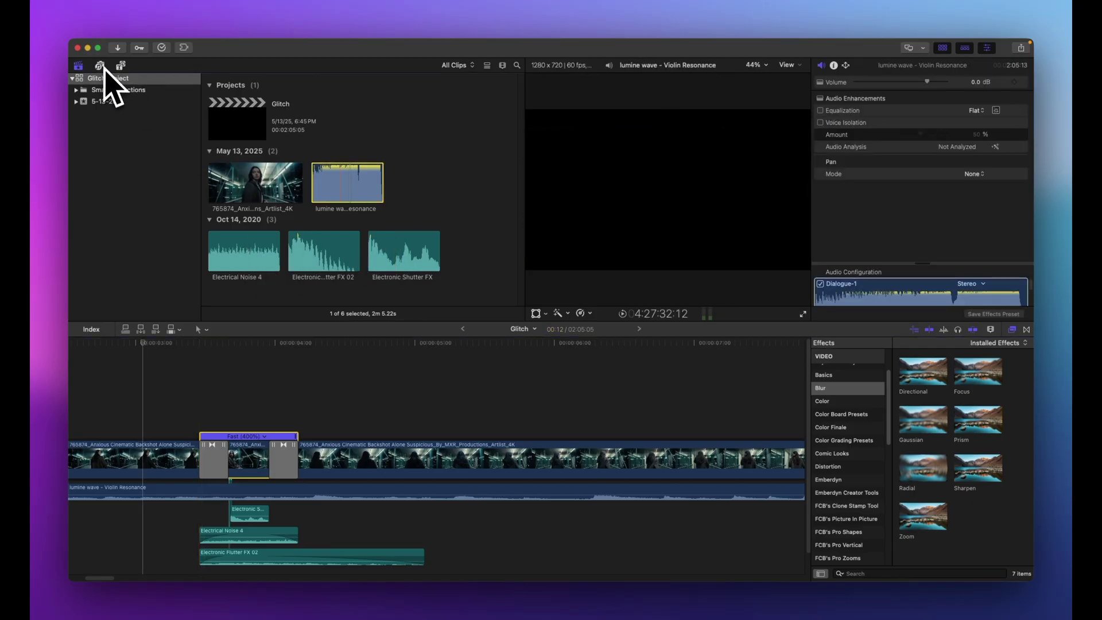
click(101, 65)
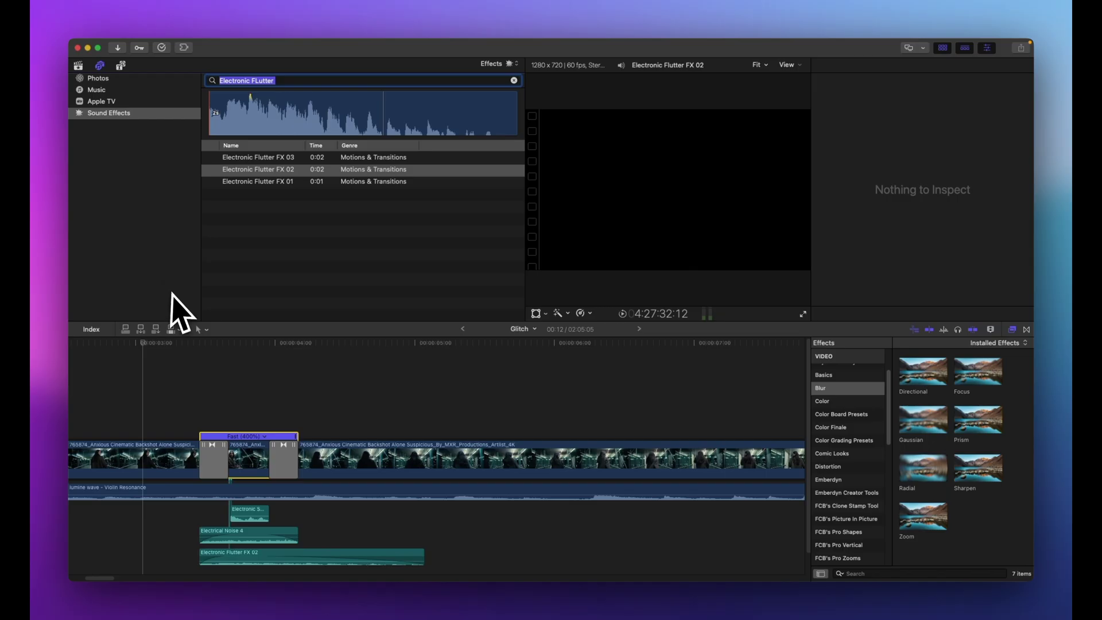
click(208, 365)
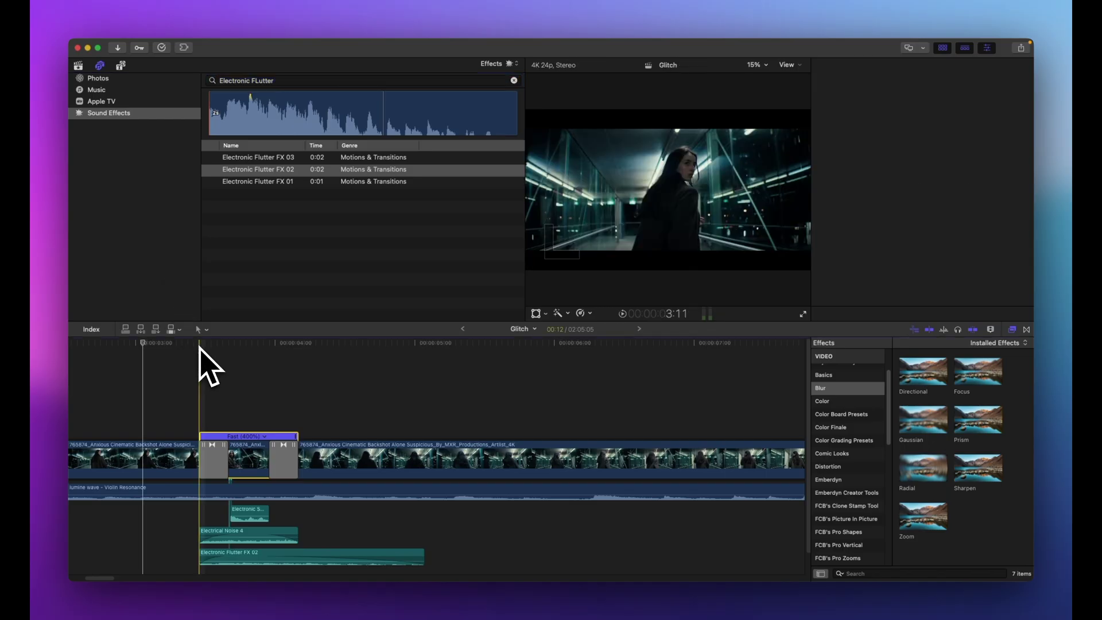